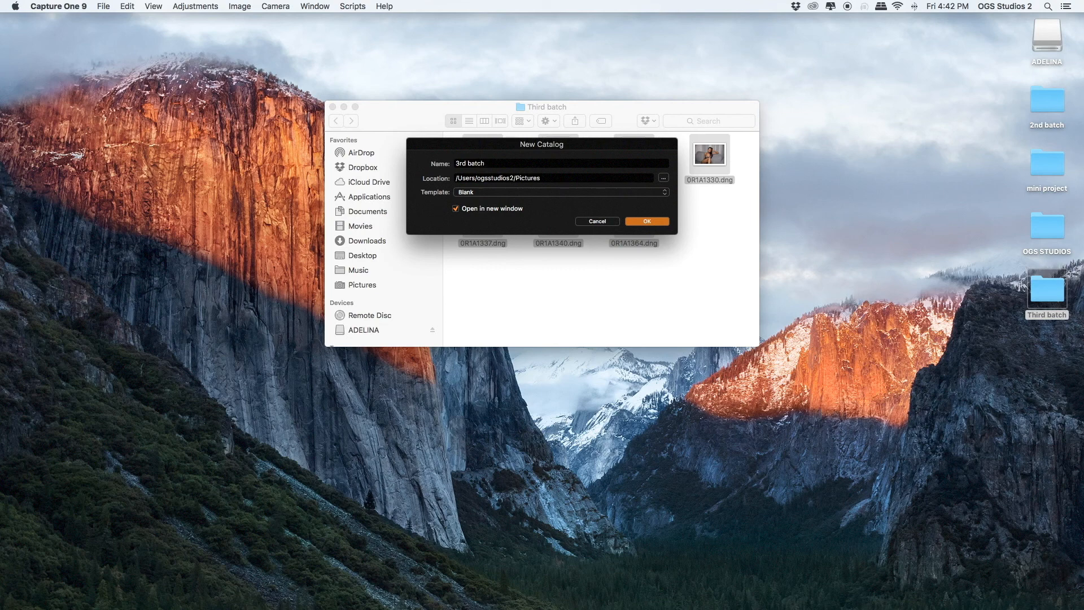
- Create the blank catalog "3rd batch" in the Pictures folder and import the seven DNG images into it
click(657, 222)
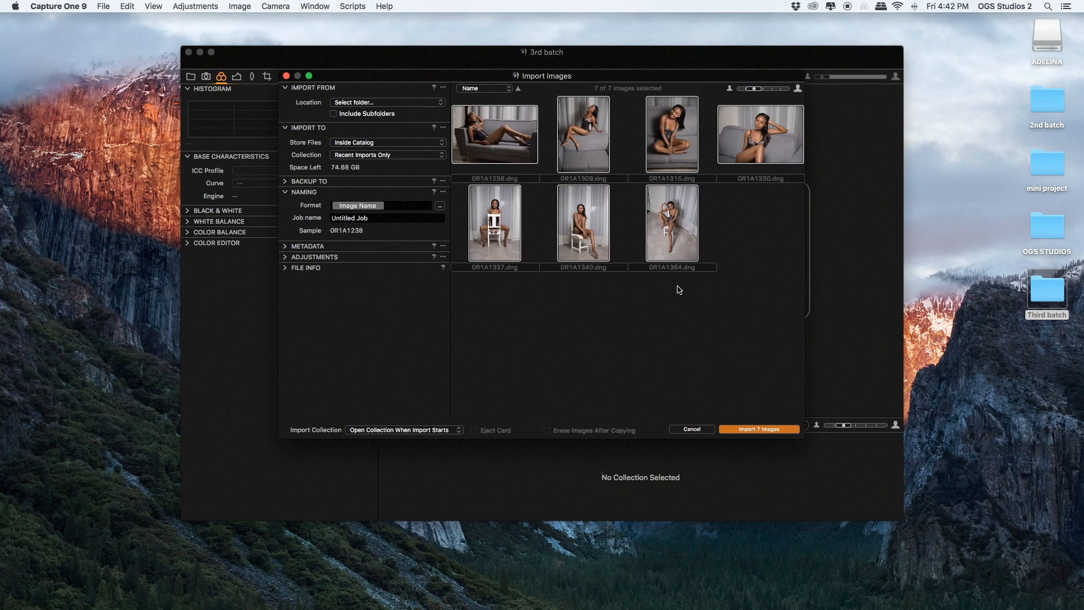
click(759, 430)
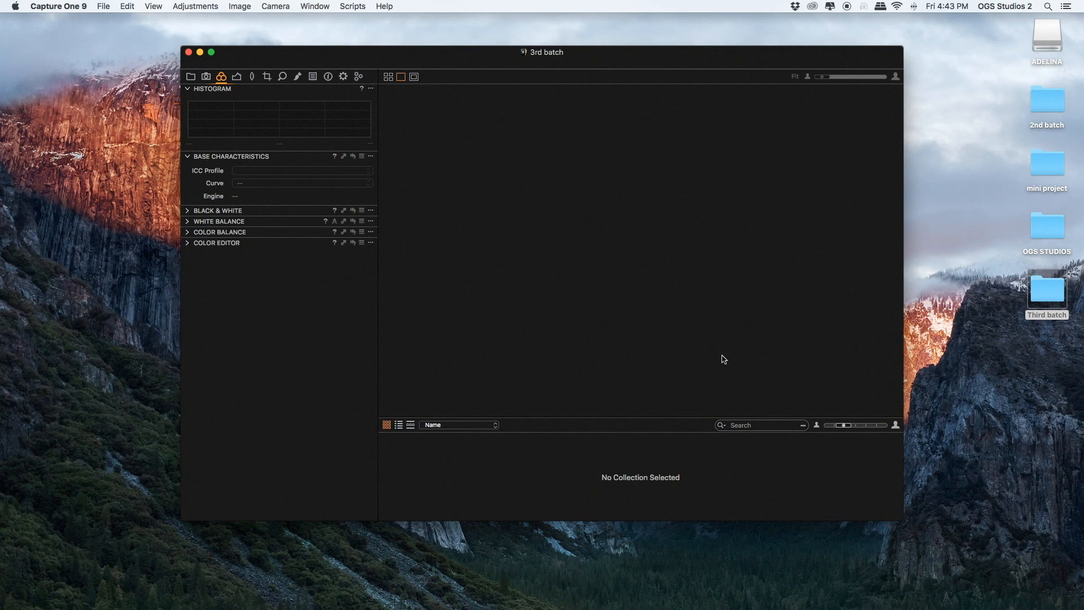
- List all images of the catalog and display 0R1A1238.dng in the viewer
click(191, 76)
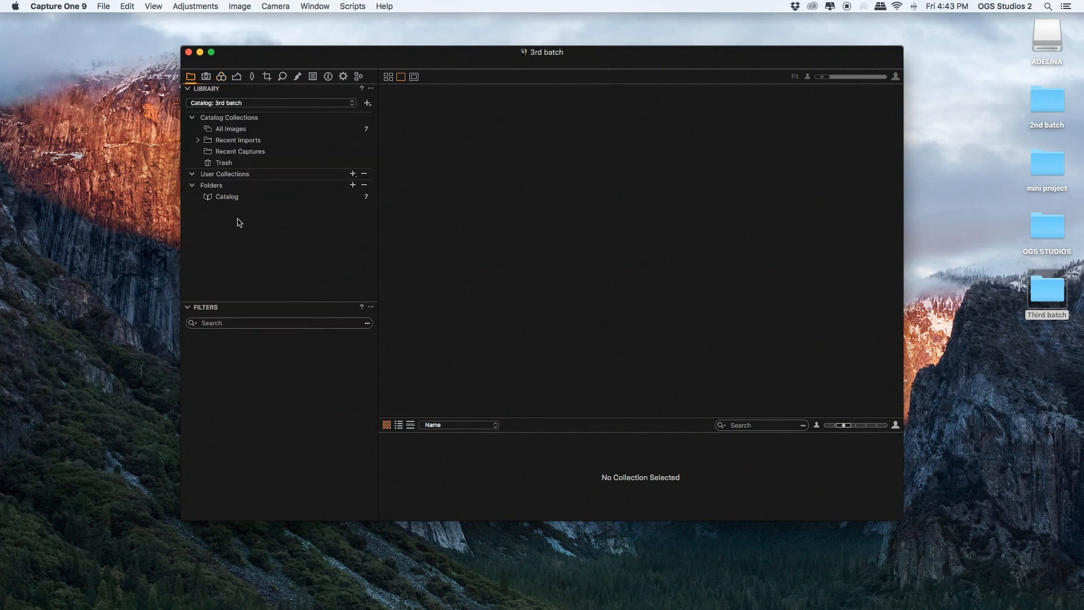
click(248, 130)
drag(310, 59, 174, 32)
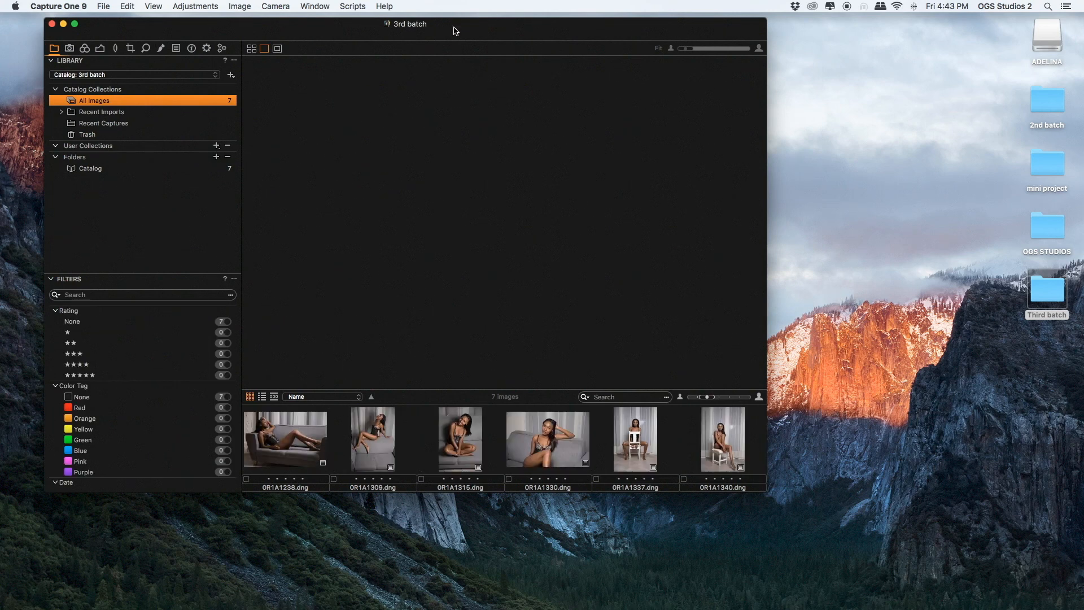
click(276, 451)
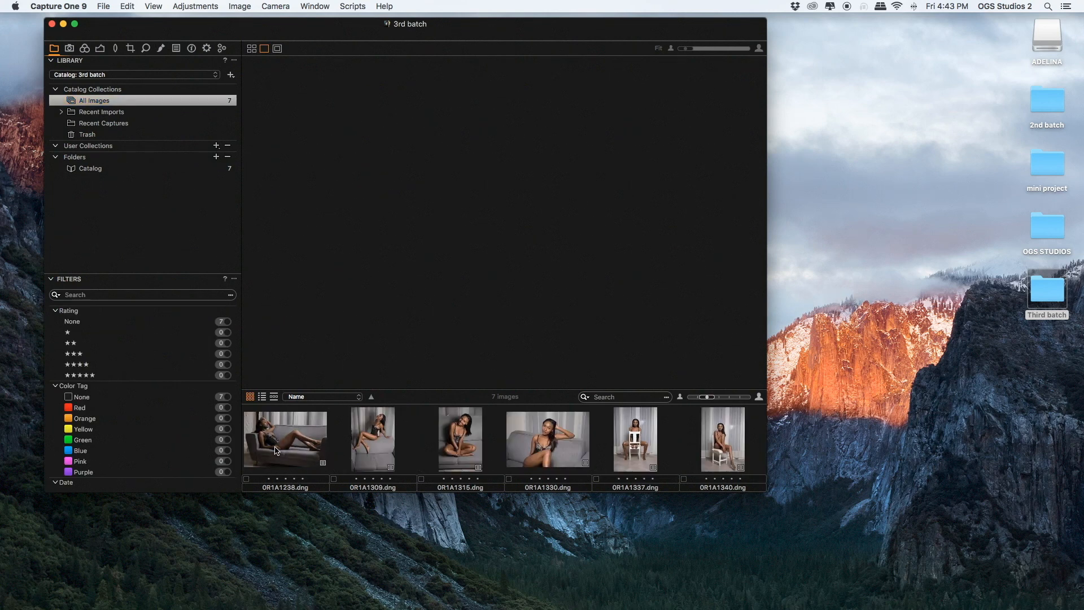
click(276, 450)
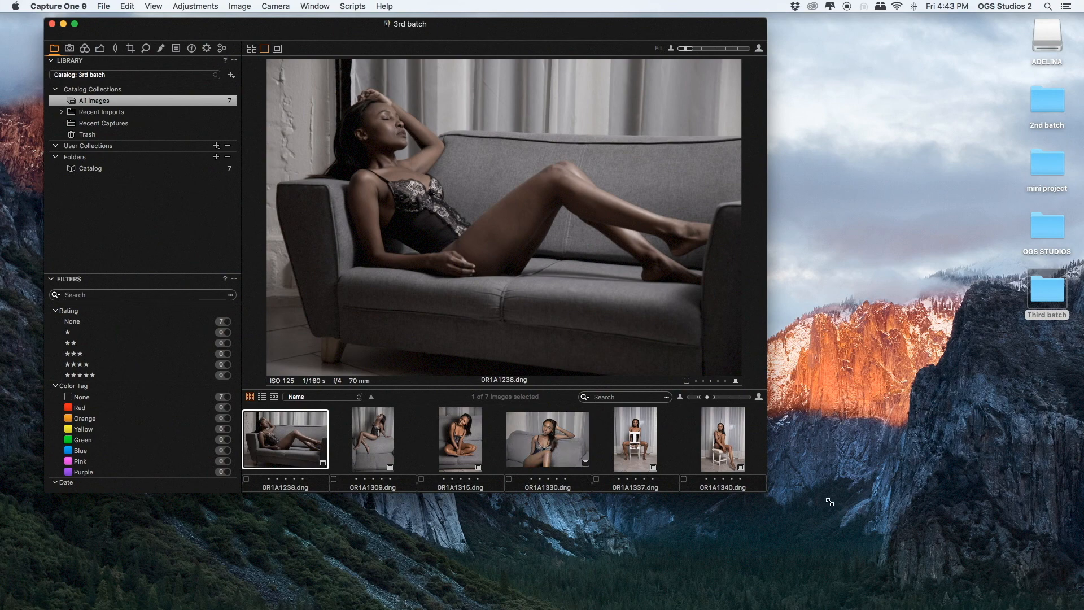
- Enlarge and reposition the catalog window so that it fills the screen
drag(767, 491, 1083, 607)
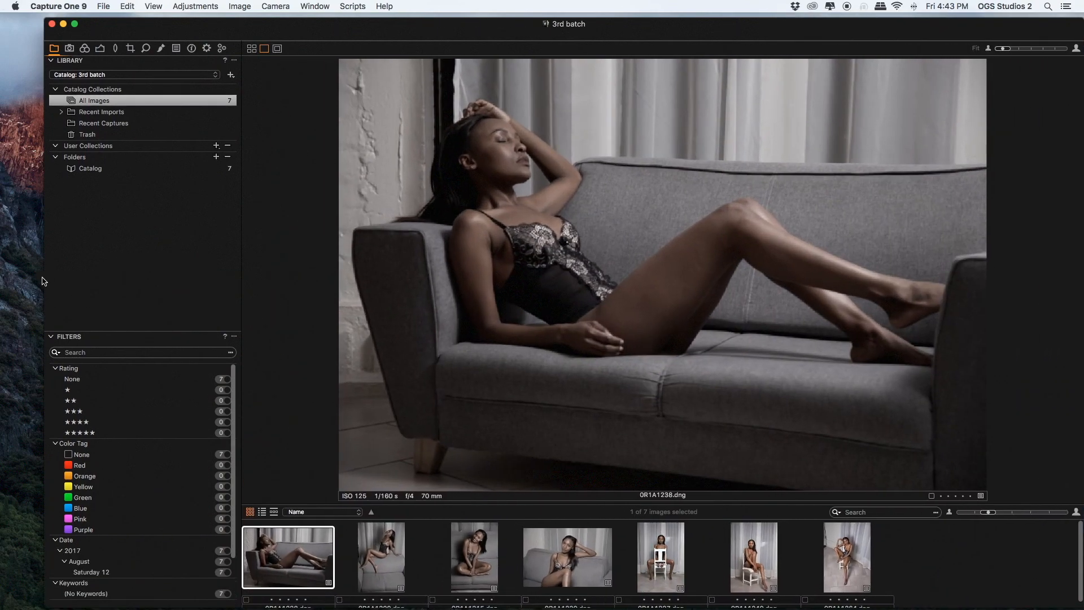
drag(33, 255, 3, 253)
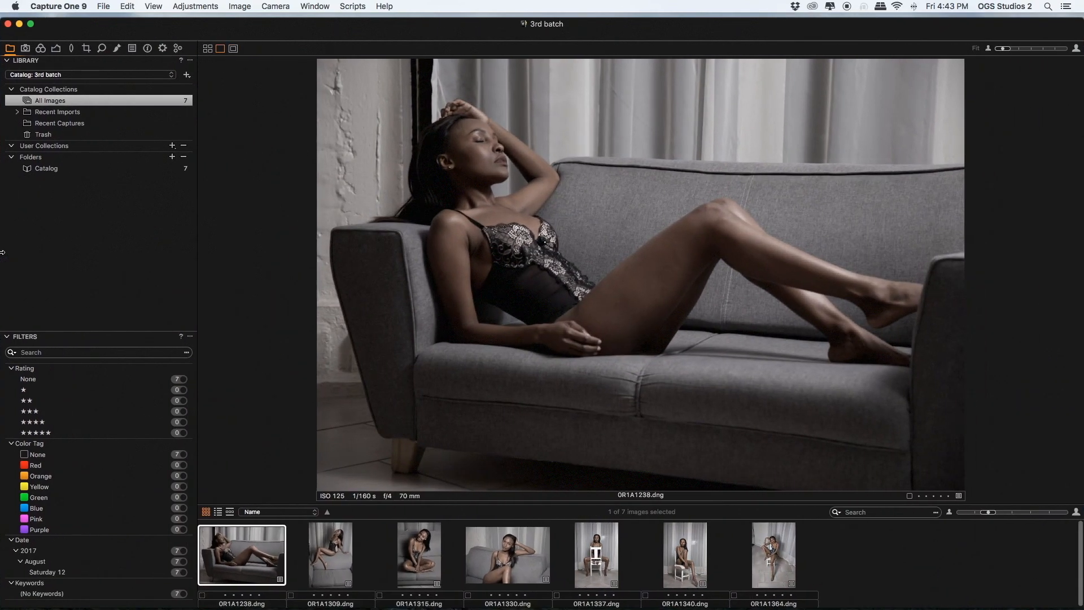
mouse_move(336, 32)
mouse_down()
mouse_move(346, 27)
mouse_move(328, 26)
mouse_move(338, 27)
mouse_up()
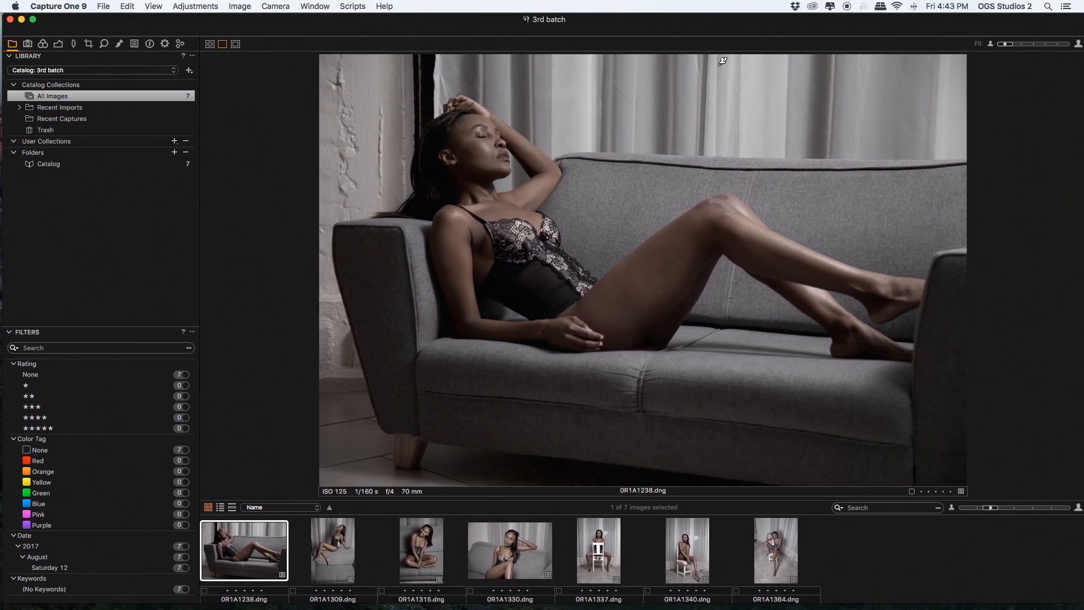
drag(4, 192, 10, 191)
drag(330, 25, 327, 23)
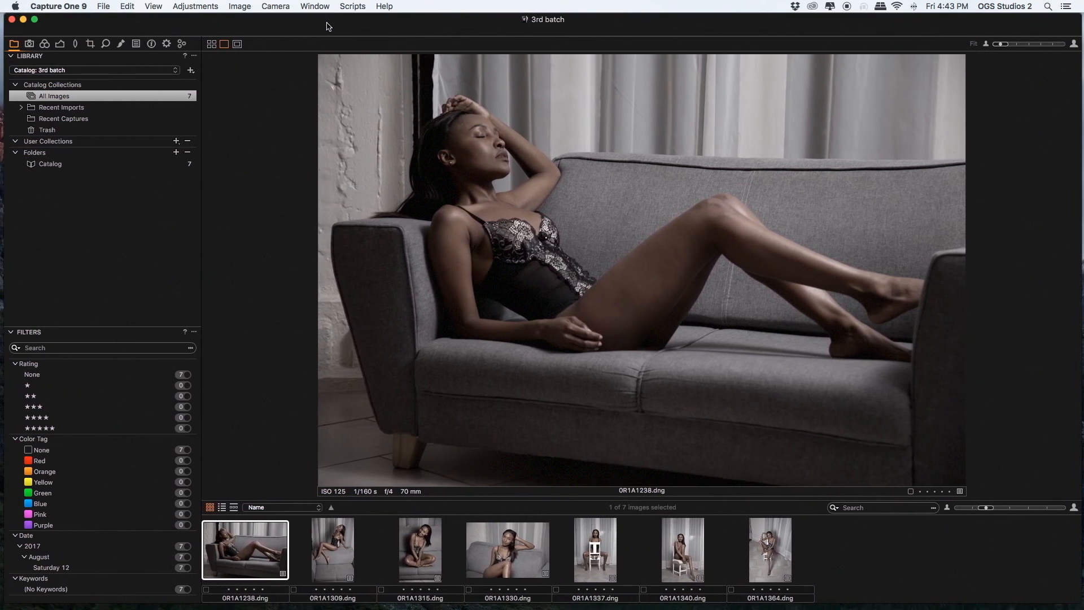
- Set the saturation of the magenta range to 6.2 in the basic Color Editor for 0R1A1238.dng
click(29, 44)
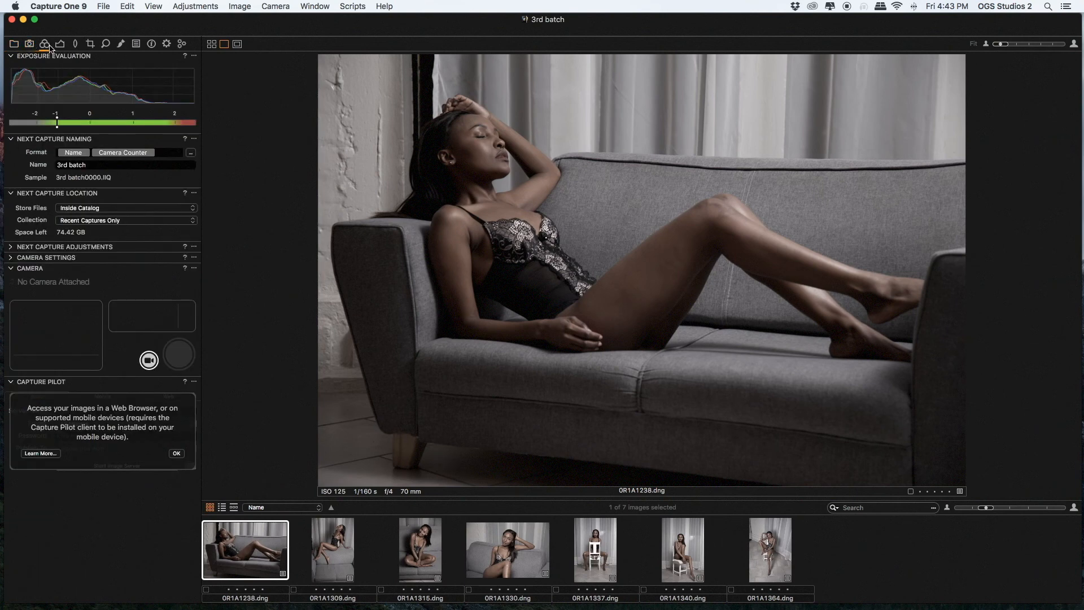
click(45, 43)
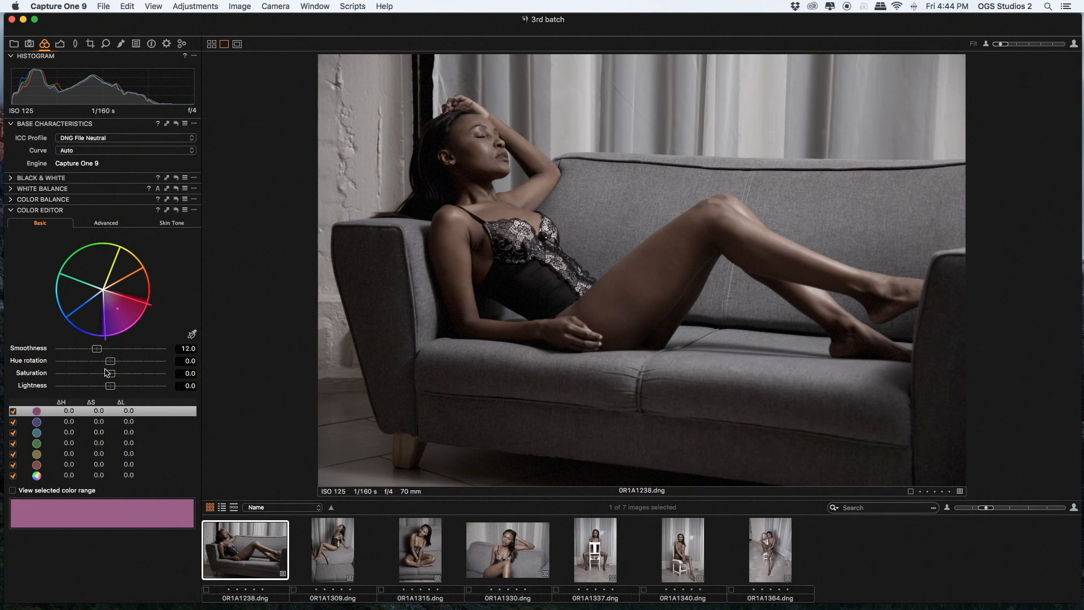
mouse_move(114, 374)
mouse_down()
mouse_move(164, 380)
mouse_move(83, 376)
mouse_move(102, 376)
mouse_up()
click(12, 210)
- Warm the white balance of 0R1A1238.dng to 7996 Kelvin
click(12, 189)
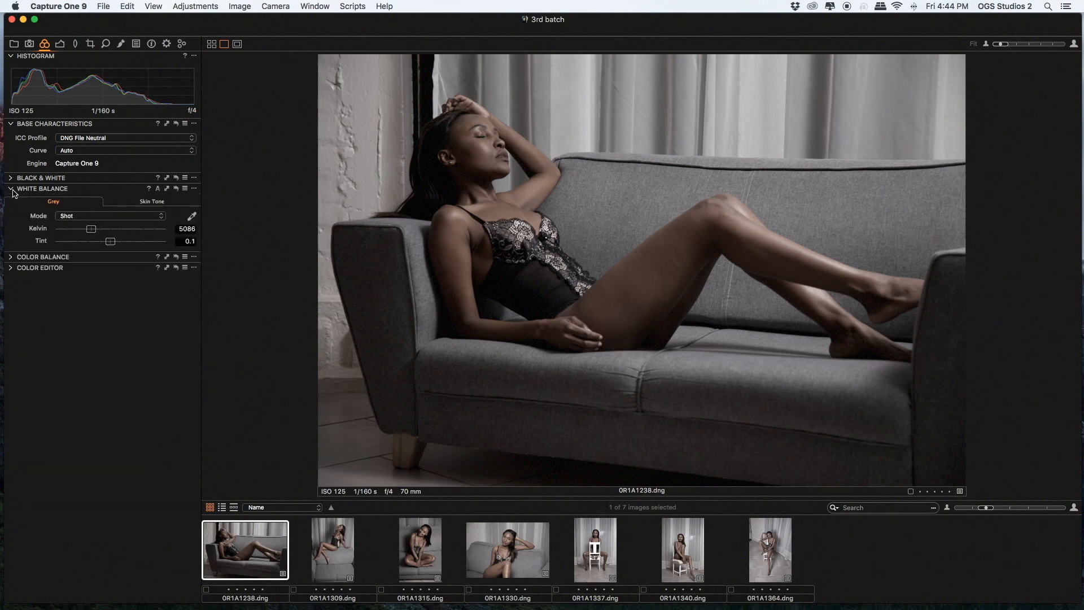
drag(100, 230, 116, 232)
- Try the user-made skin tone and the Honey - Deep preset for the skin tone white balance
click(124, 217)
click(141, 203)
click(142, 204)
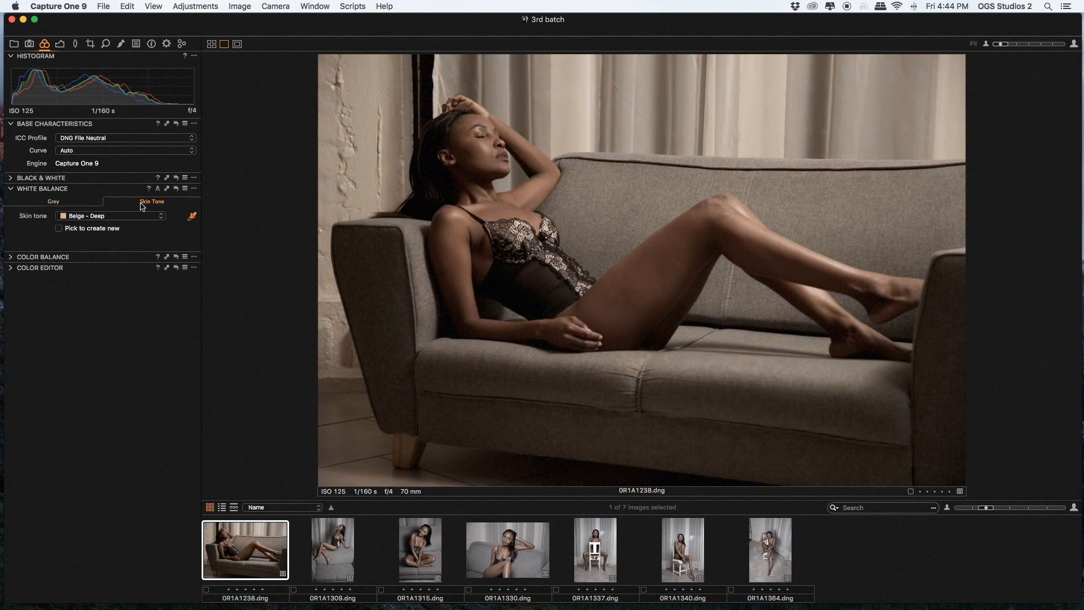
click(126, 217)
click(125, 217)
click(121, 216)
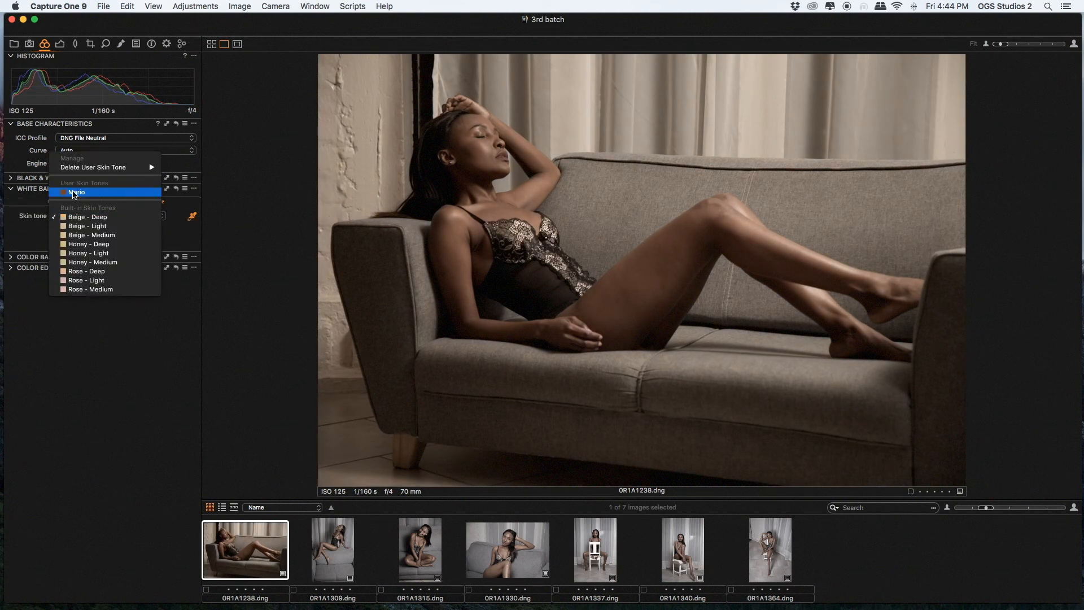
click(74, 192)
click(118, 216)
click(80, 246)
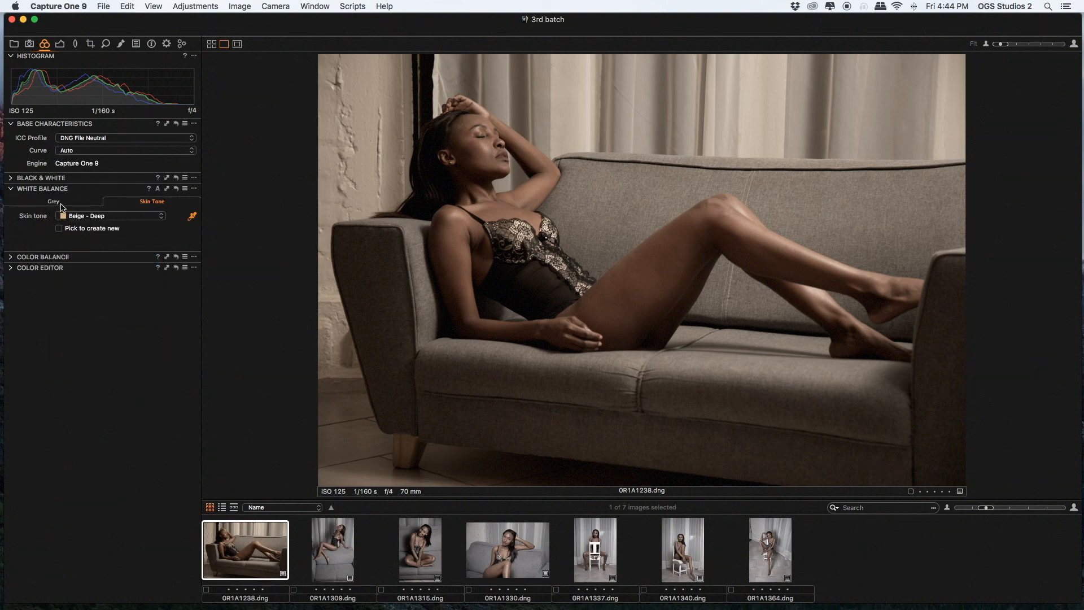
- Try a warmer white balance of 10962 Kelvin in grey mode and undo it
click(61, 204)
drag(114, 229, 143, 236)
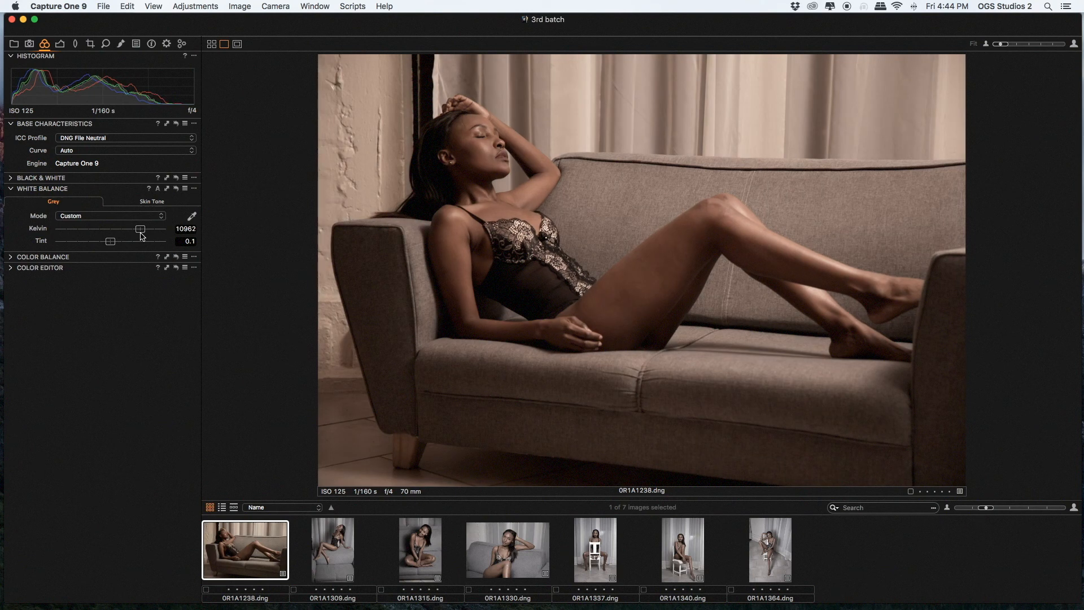
key(super+z)
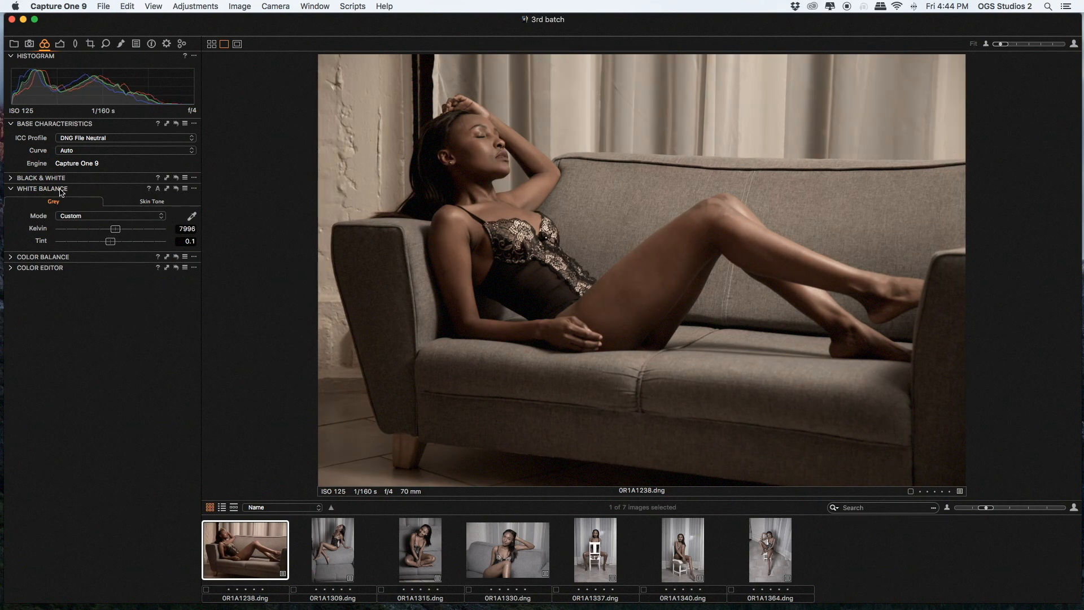
- Raise the midtone lightness in Color Balance and turn the midtone hue to red
click(12, 189)
click(13, 200)
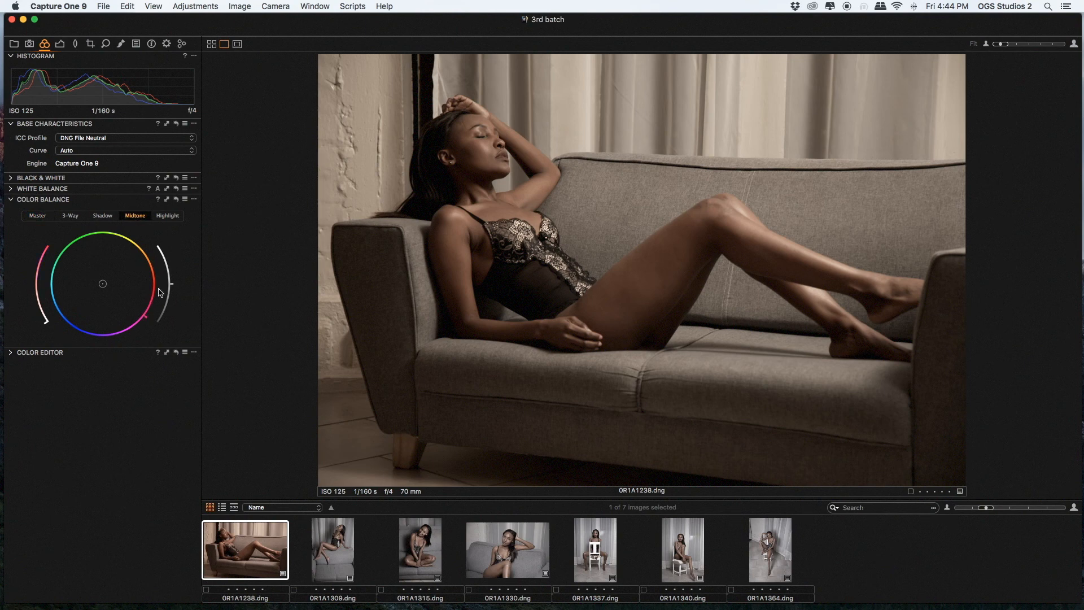
drag(174, 286, 174, 260)
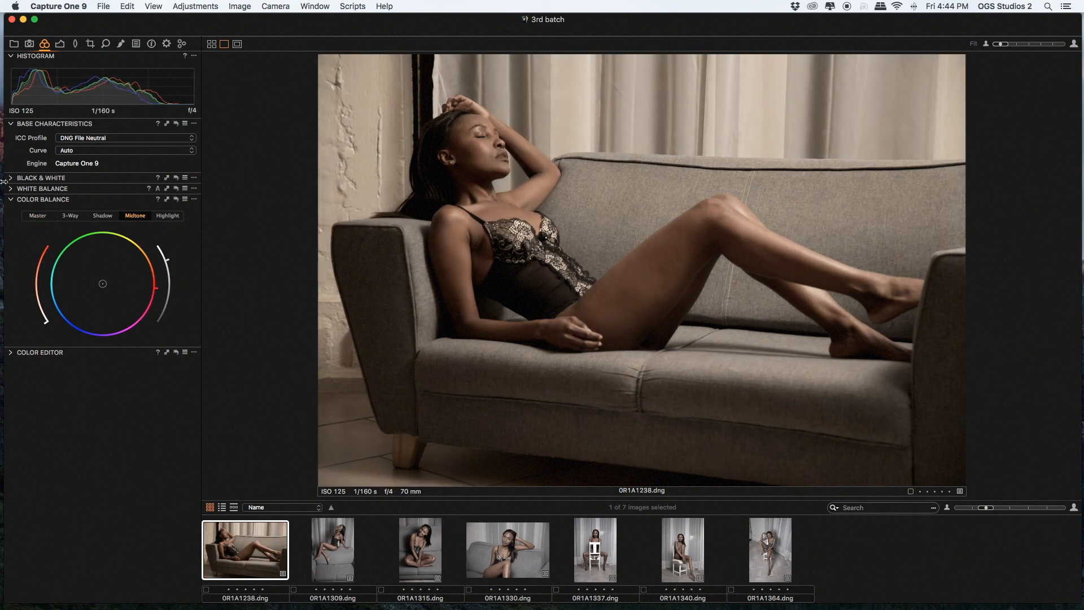
click(13, 201)
click(12, 189)
click(11, 189)
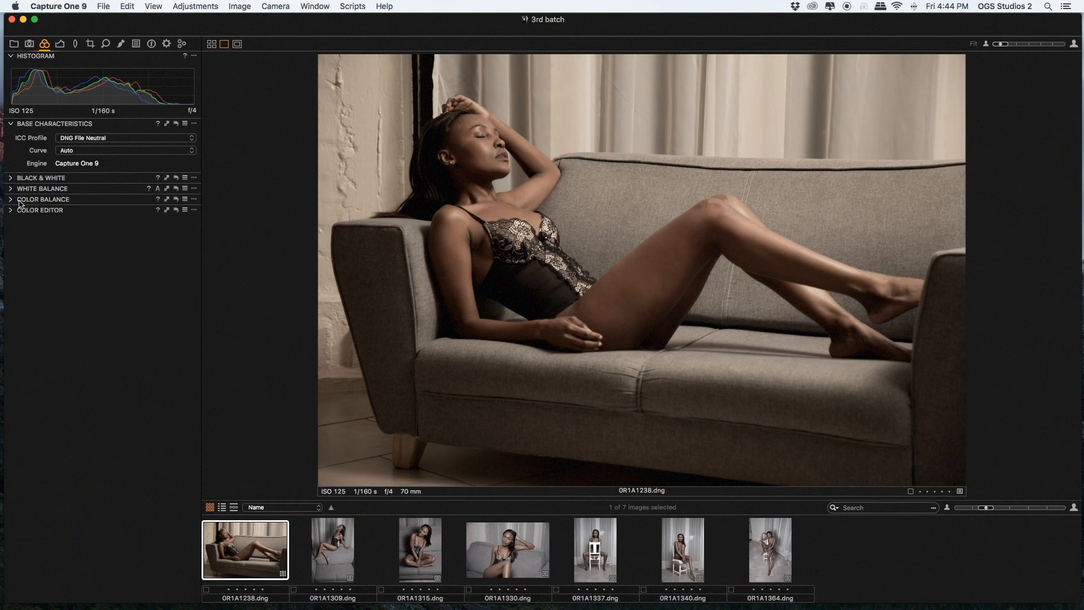
click(11, 200)
click(11, 201)
- Try a much stronger saturation for the yellow range in the Color Editor and undo it
click(11, 211)
click(134, 261)
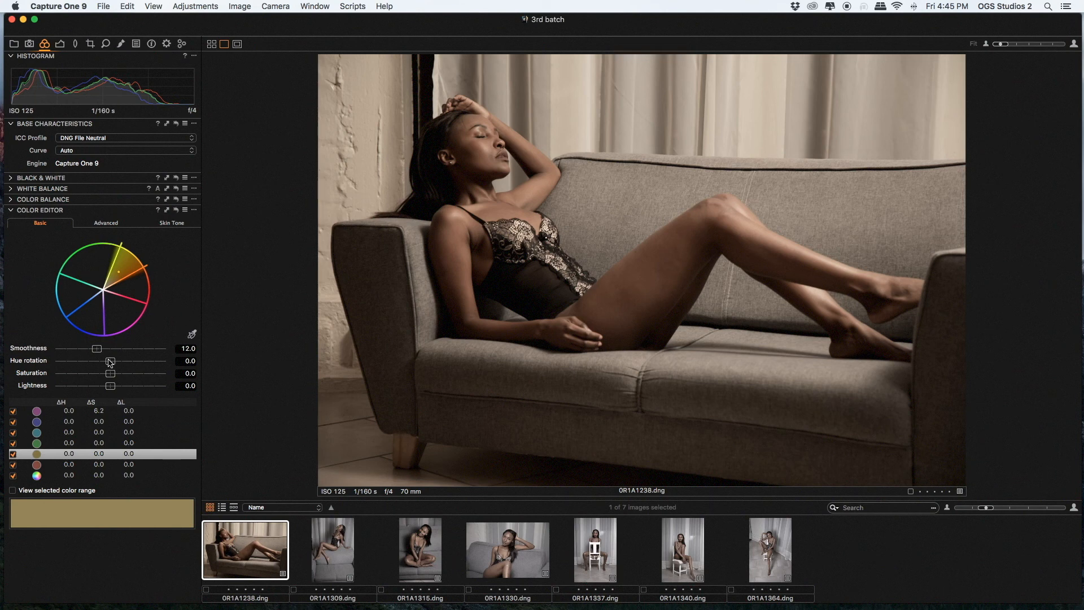
drag(110, 373, 165, 379)
key(super+z)
click(127, 263)
- Examine the Color Editor's Skin Tone mode, its selected color range view and the Advanced mode
click(173, 223)
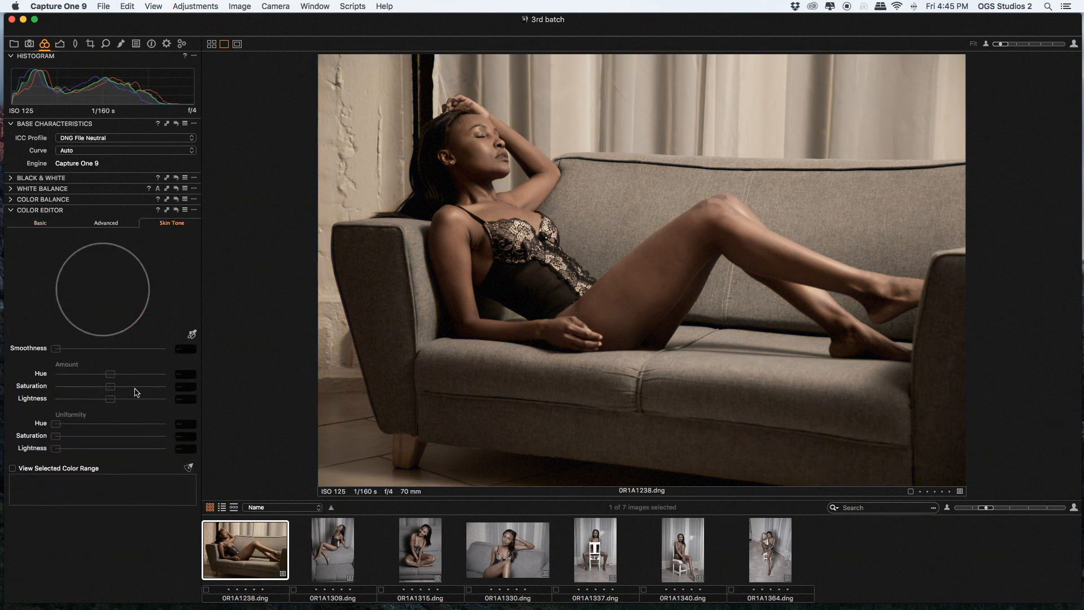
click(35, 472)
click(188, 466)
click(14, 469)
click(120, 226)
- Set the hue rotation of the yellow range to 1.2 in the basic Color Editor
click(42, 224)
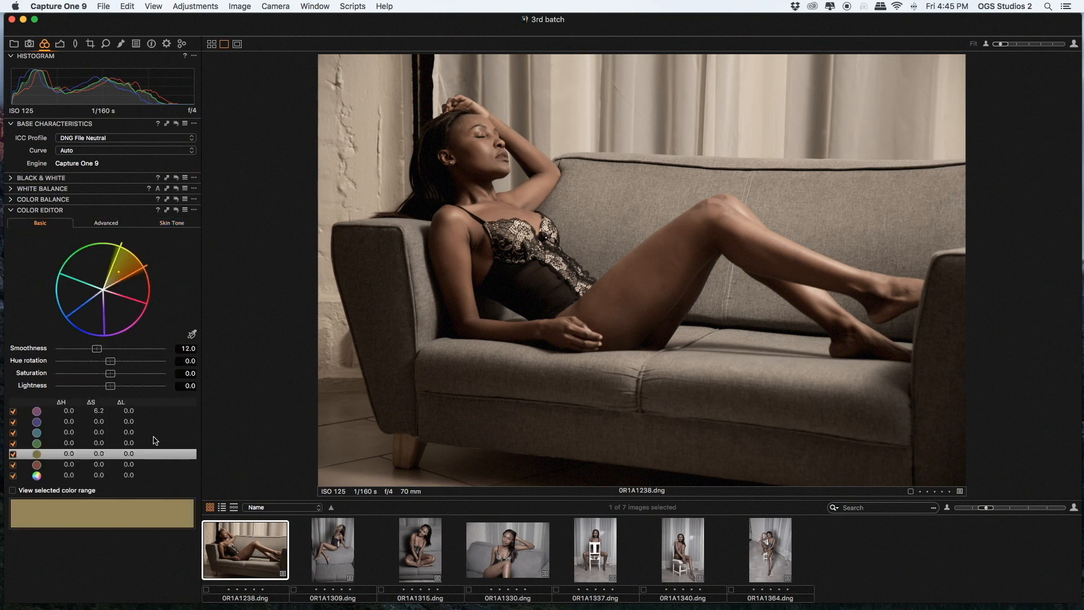
mouse_move(113, 364)
mouse_down()
mouse_move(155, 363)
mouse_move(113, 361)
mouse_up()
click(11, 189)
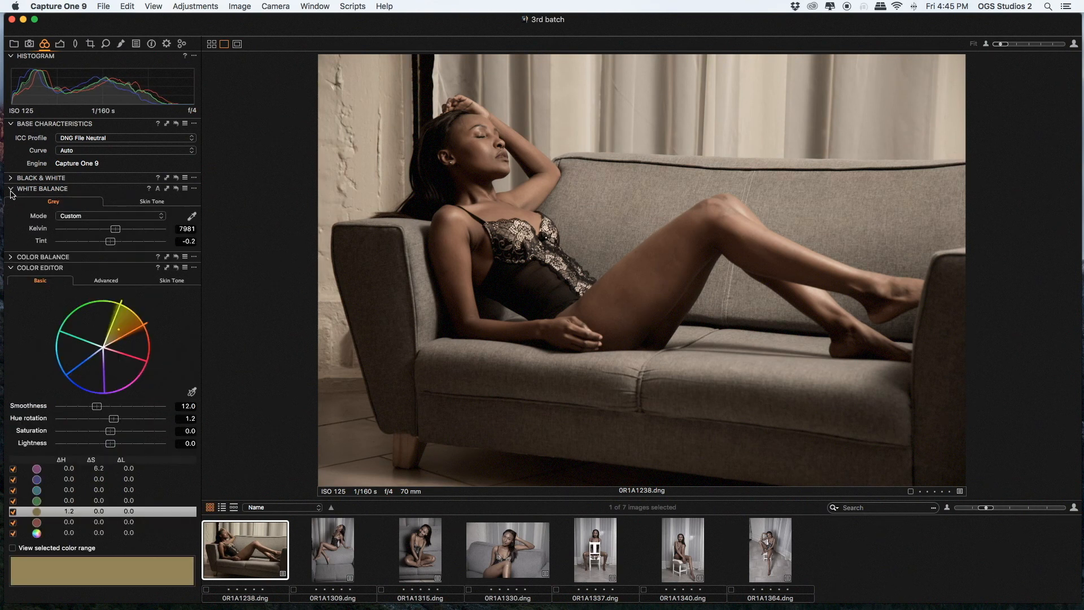
click(10, 267)
- Try different hue and lightness settings for the shadows in Color Balance
click(10, 257)
click(99, 275)
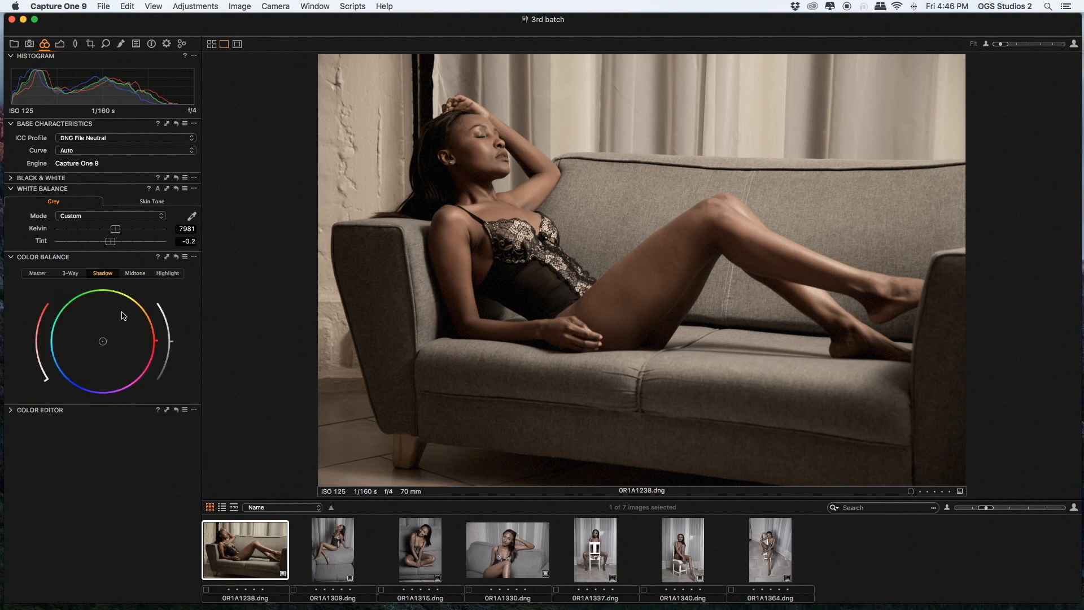
mouse_move(158, 346)
mouse_down()
mouse_move(144, 311)
mouse_move(158, 377)
mouse_up()
drag(178, 326, 155, 339)
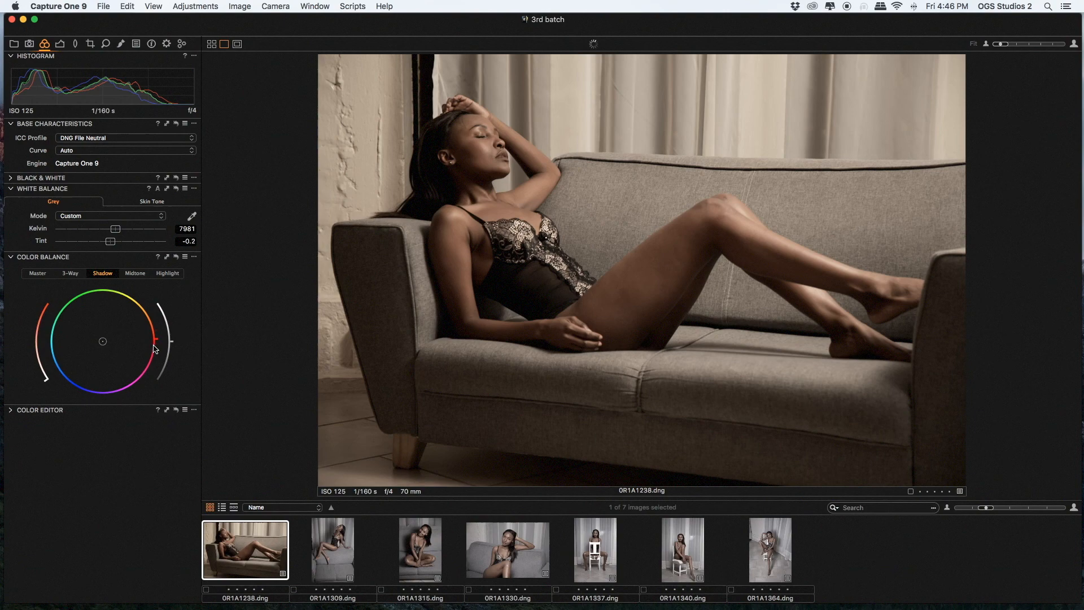
- Reset all adjustments on 0R1A1238.dng and 0R1A1309.dng
right_click(253, 540)
click(299, 540)
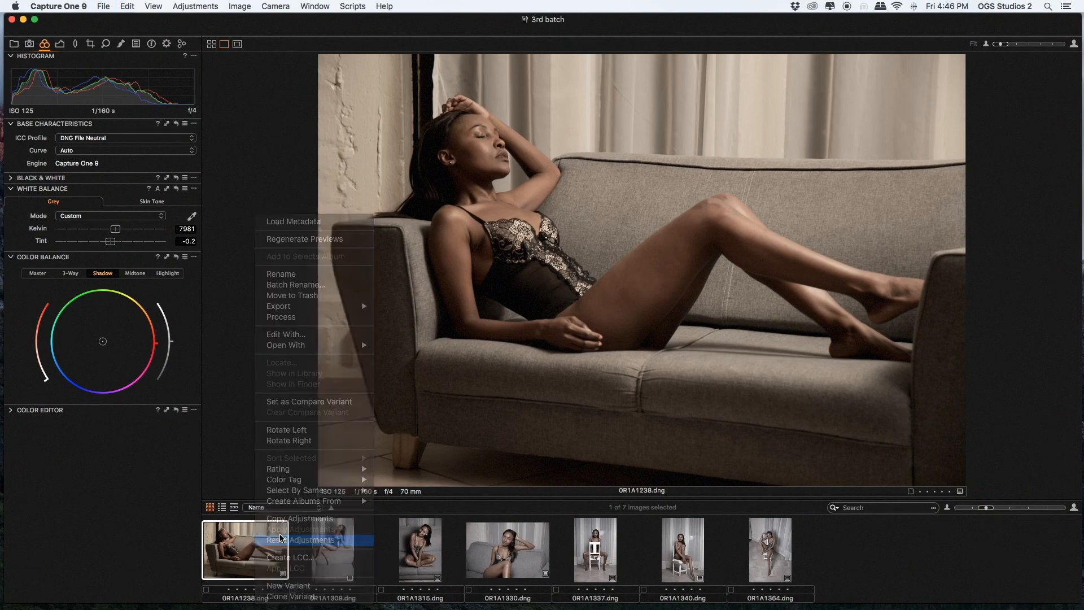
right_click(325, 548)
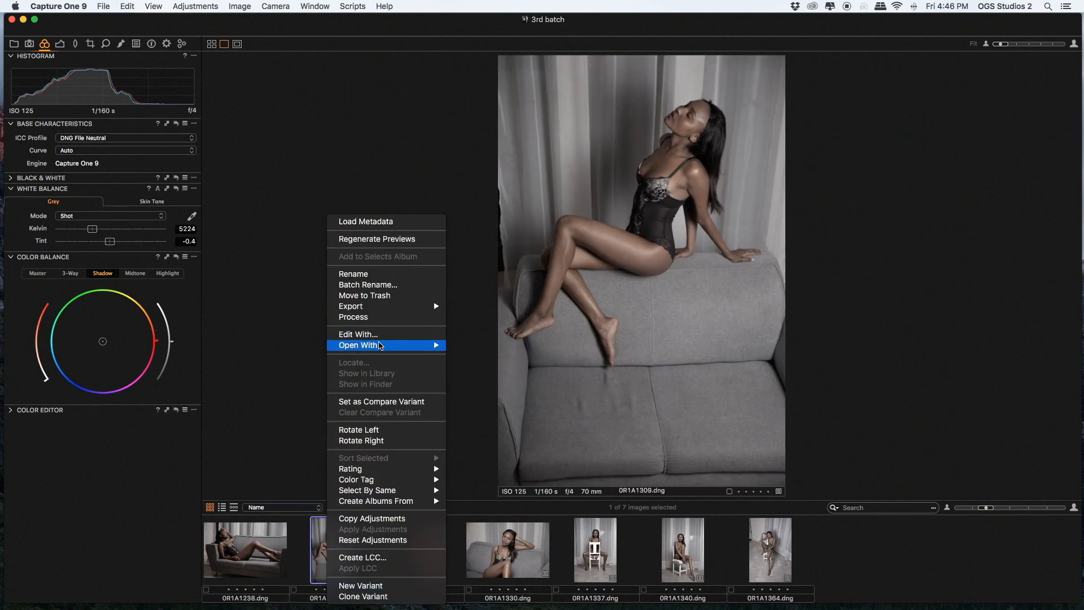
click(395, 540)
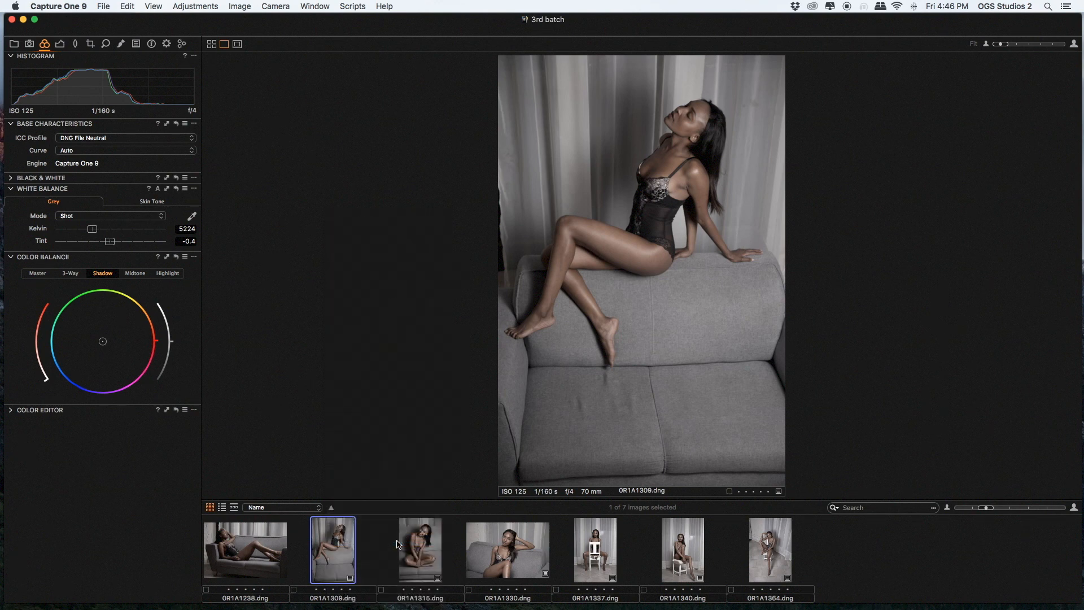
- Select the five images from 0R1A1315.dng to 0R1A1364.dng and reset their adjustments together
click(425, 560)
super+click(507, 552)
super+click(599, 554)
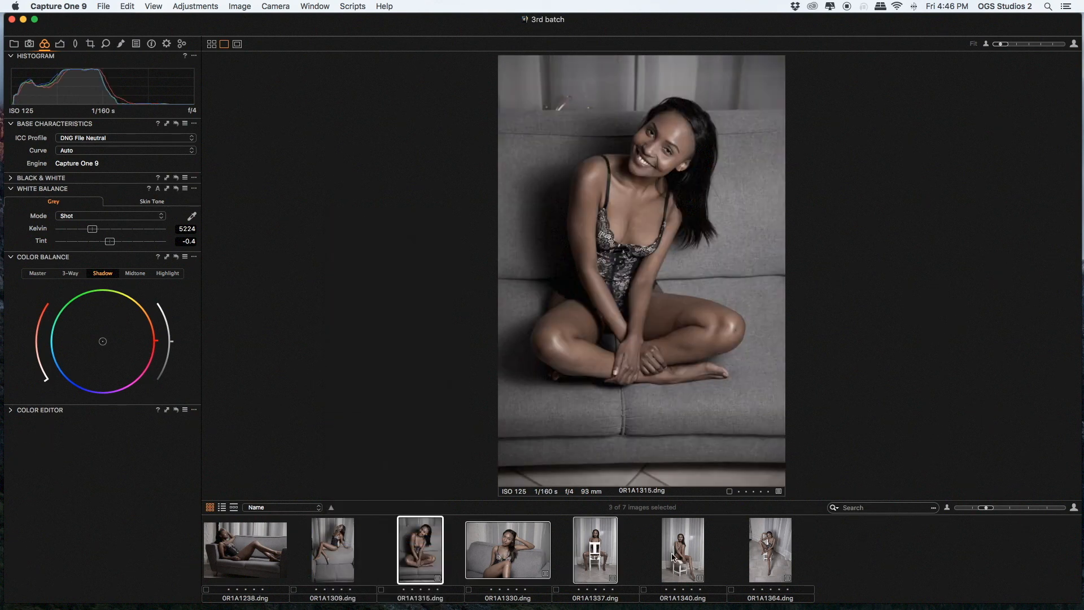
super+click(675, 555)
super+click(776, 536)
right_click(780, 534)
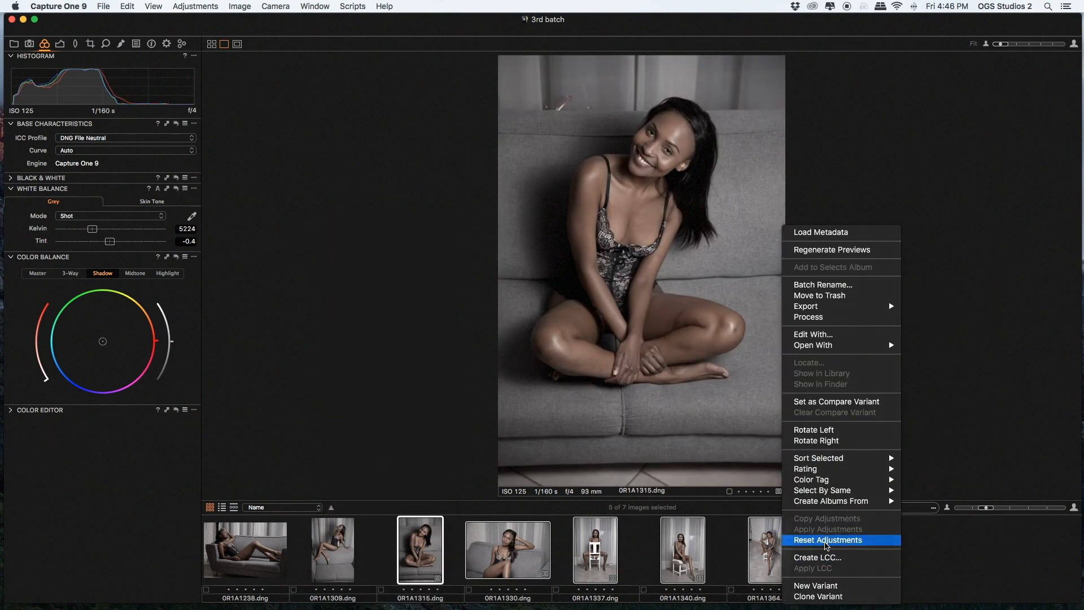
click(827, 540)
- View 0R1A1238.dng briefly and leave 0R1A1309.dng as the displayed image
click(615, 210)
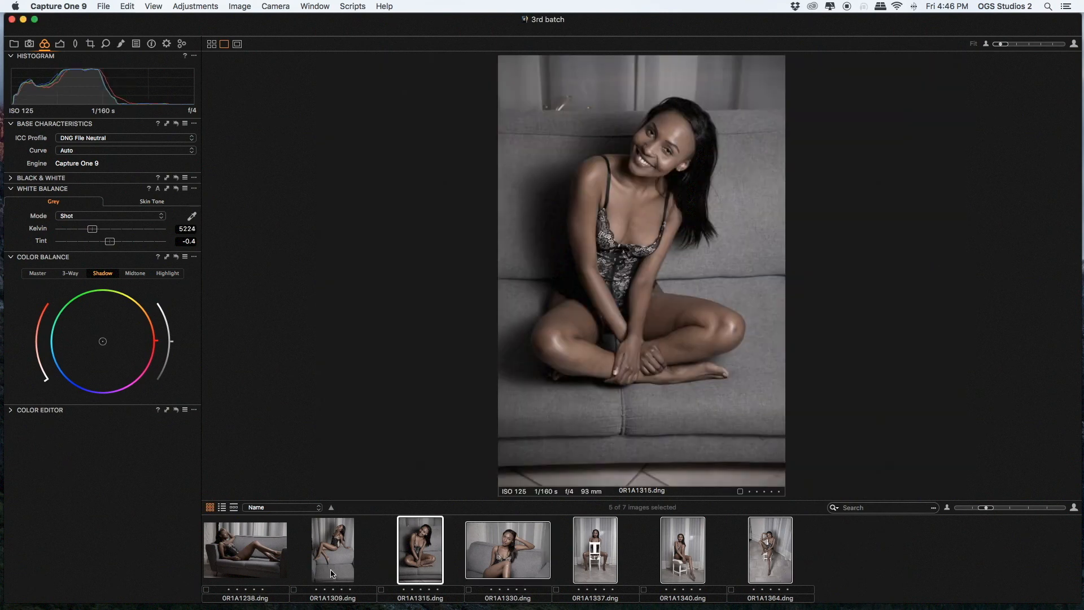
click(333, 574)
click(225, 553)
click(335, 553)
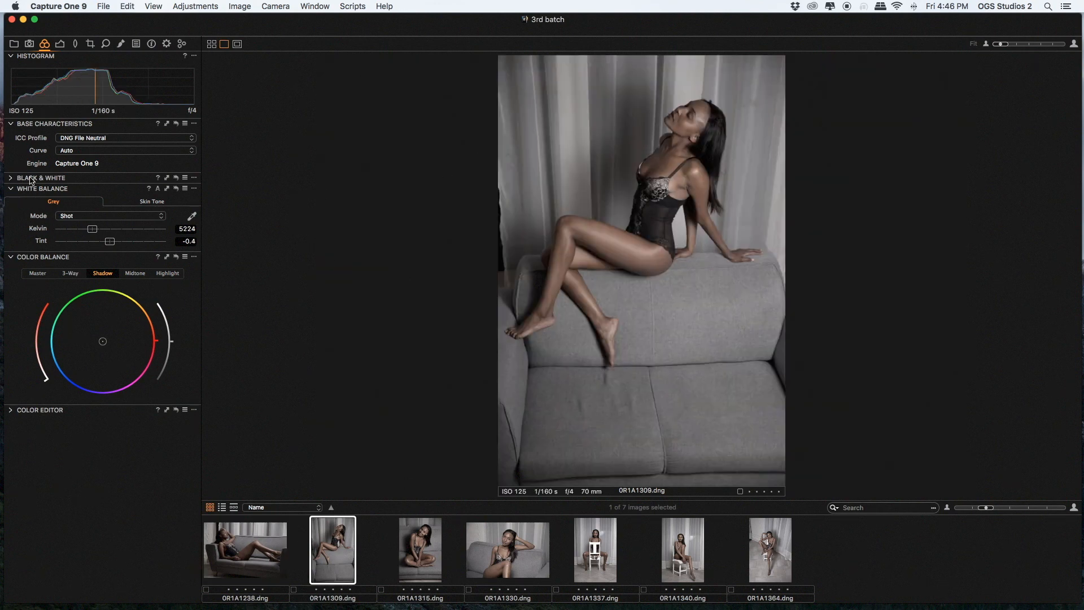
- Check the camera and exposure tools, return to the color tools and collapse White Balance
click(28, 44)
click(60, 44)
click(44, 44)
click(18, 190)
click(11, 178)
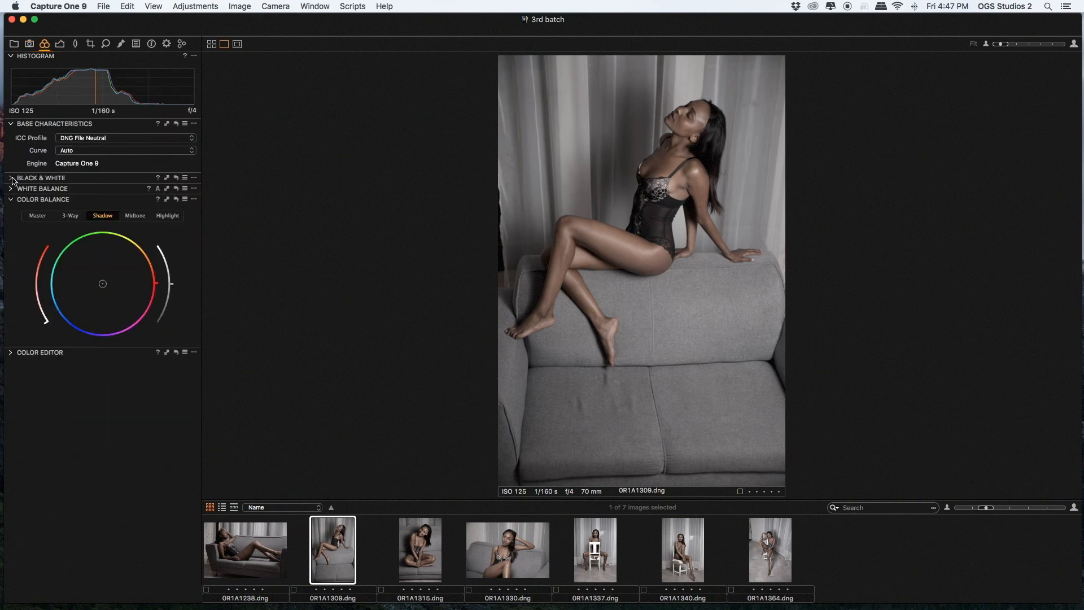
- Expand White Balance, try a temperature of 9700 Kelvin on 0R1A1309.dng and restore the Shot mode
click(11, 179)
click(12, 190)
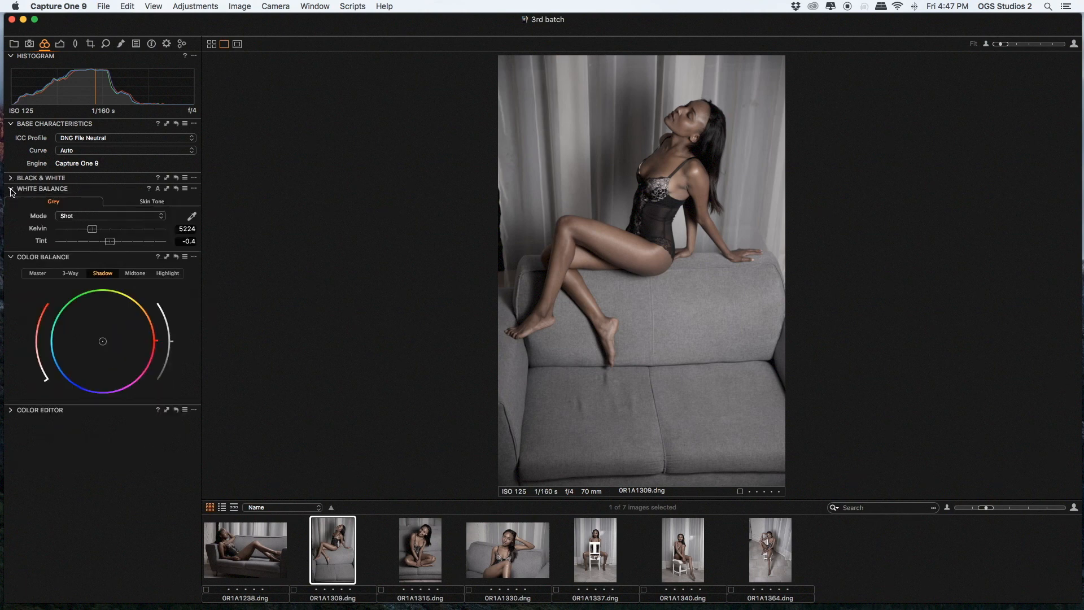
drag(96, 229, 130, 231)
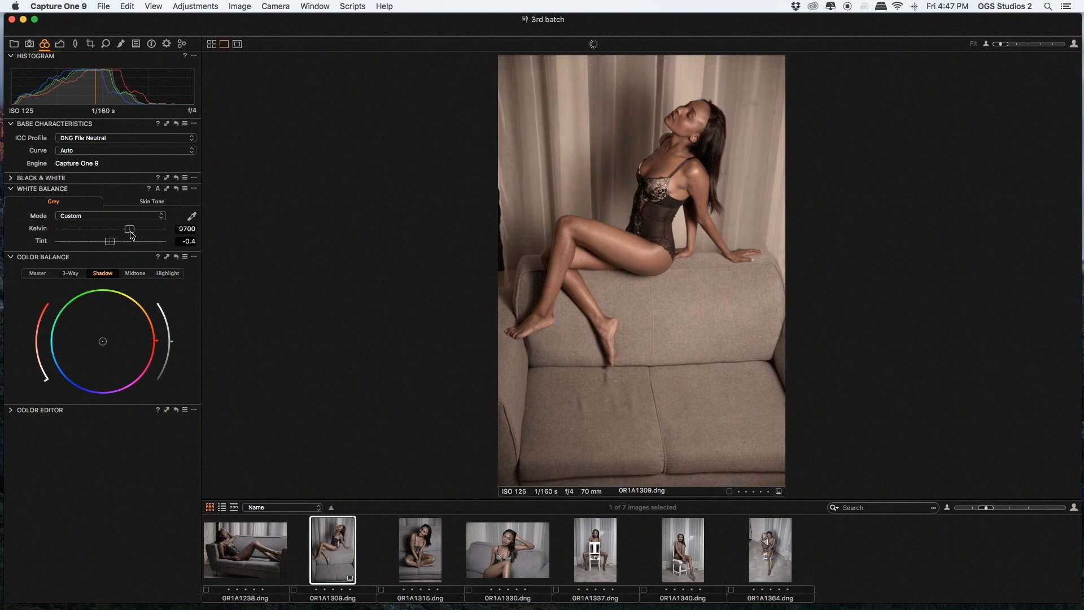
click(117, 216)
click(145, 204)
click(146, 214)
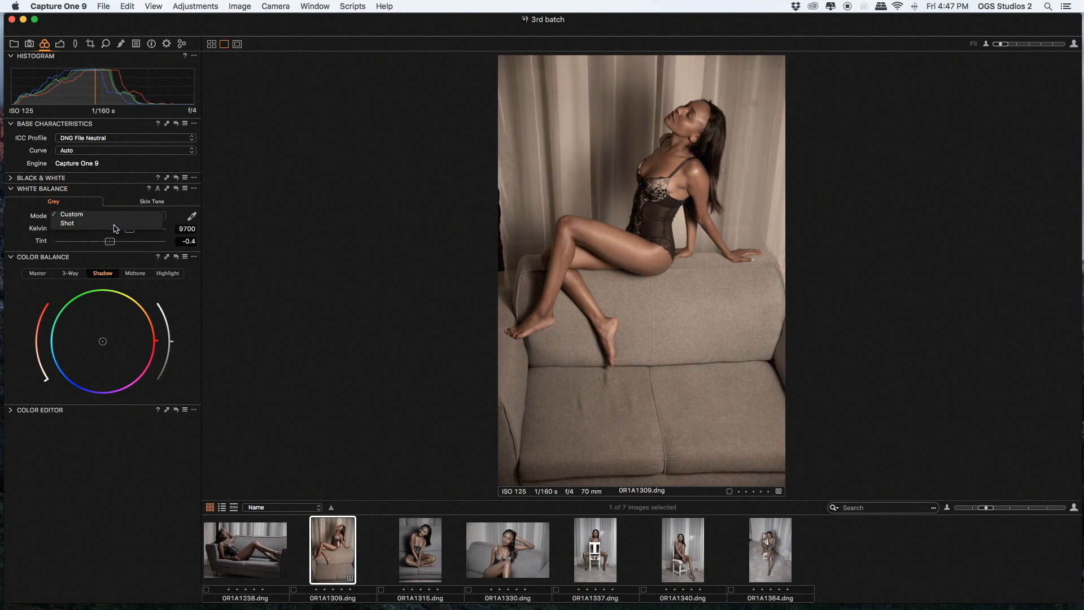
click(117, 227)
- Warm the white balance of 0R1A1309.dng to 9685 Kelvin
drag(96, 229, 132, 232)
click(105, 216)
key(Escape)
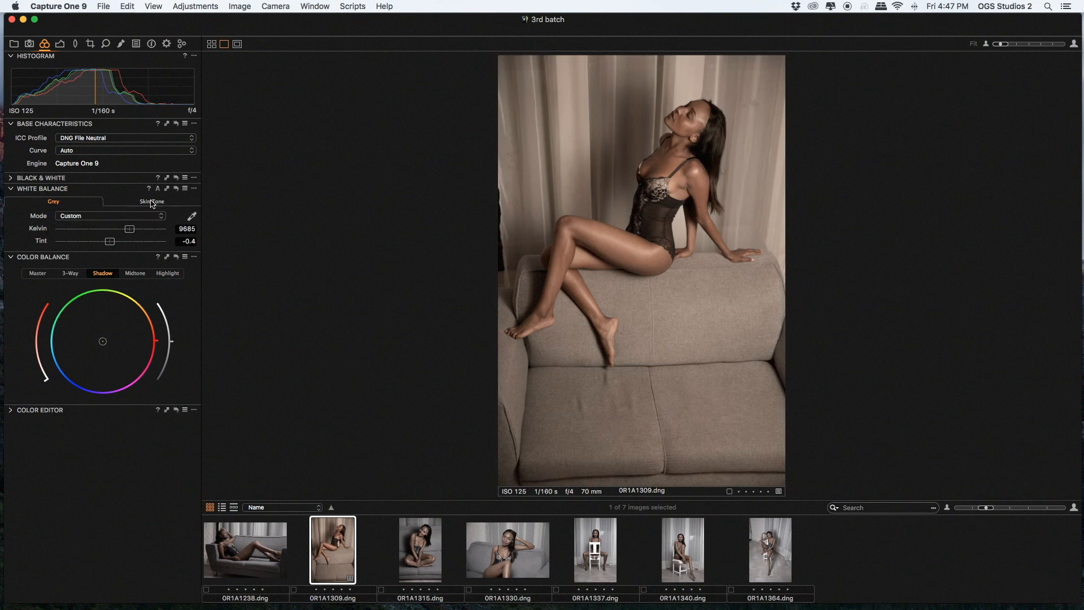
- Switch the white balance to Skin Tone and choose the built-in Beige - Deep skin tone
click(152, 201)
click(108, 216)
click(84, 194)
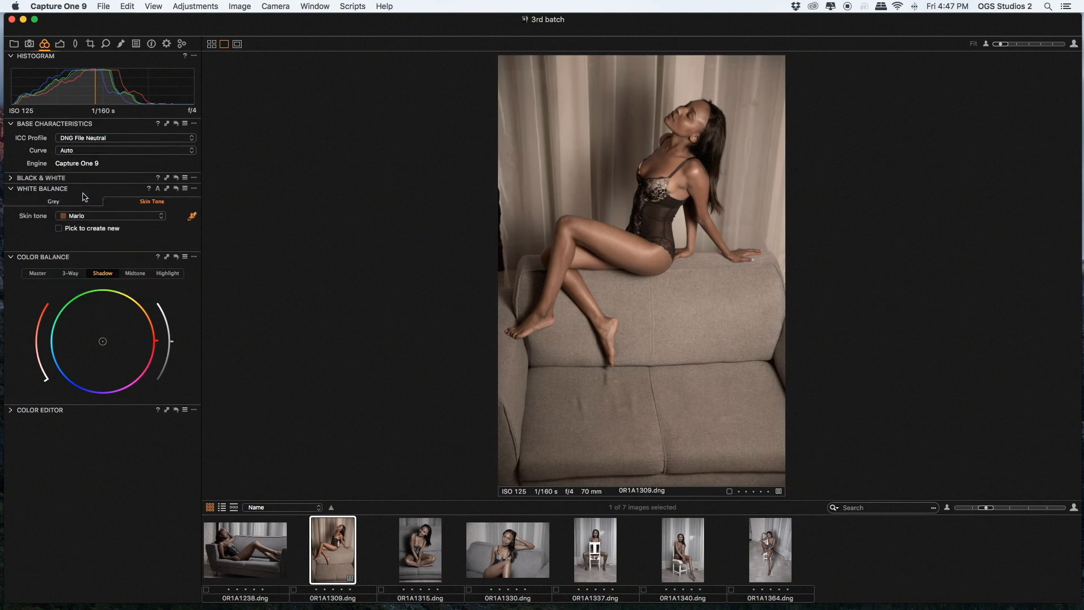
click(114, 220)
click(89, 228)
- Go through the Master and Shadow color balance and darken the midtones with the Midtone lightness control
click(37, 273)
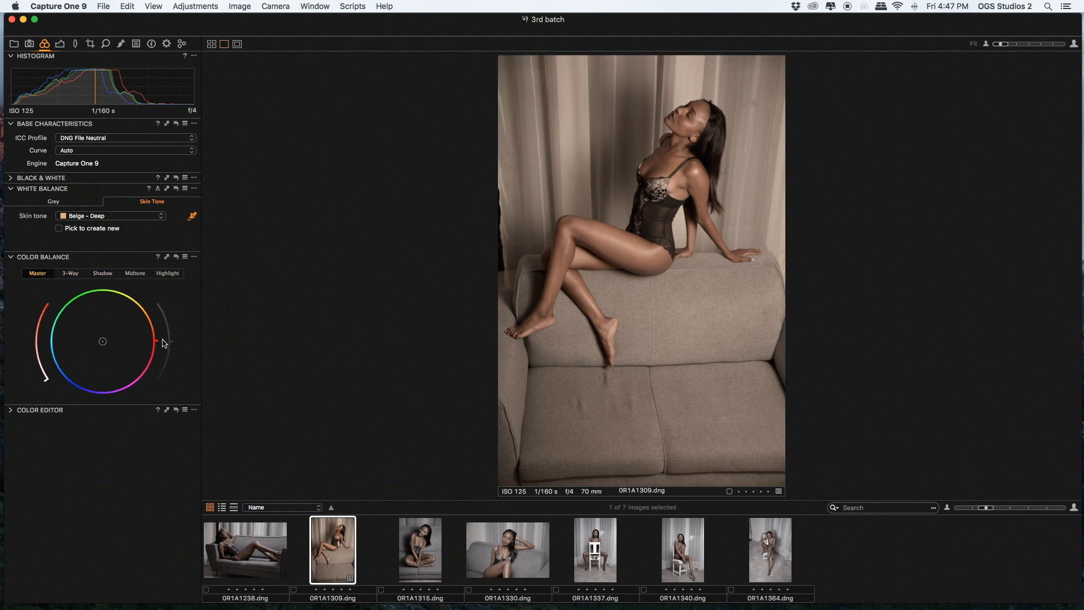
mouse_move(158, 341)
mouse_down()
mouse_move(157, 354)
mouse_move(156, 323)
mouse_move(156, 361)
mouse_move(162, 331)
mouse_move(159, 340)
mouse_up()
click(103, 273)
click(132, 273)
drag(172, 354, 180, 375)
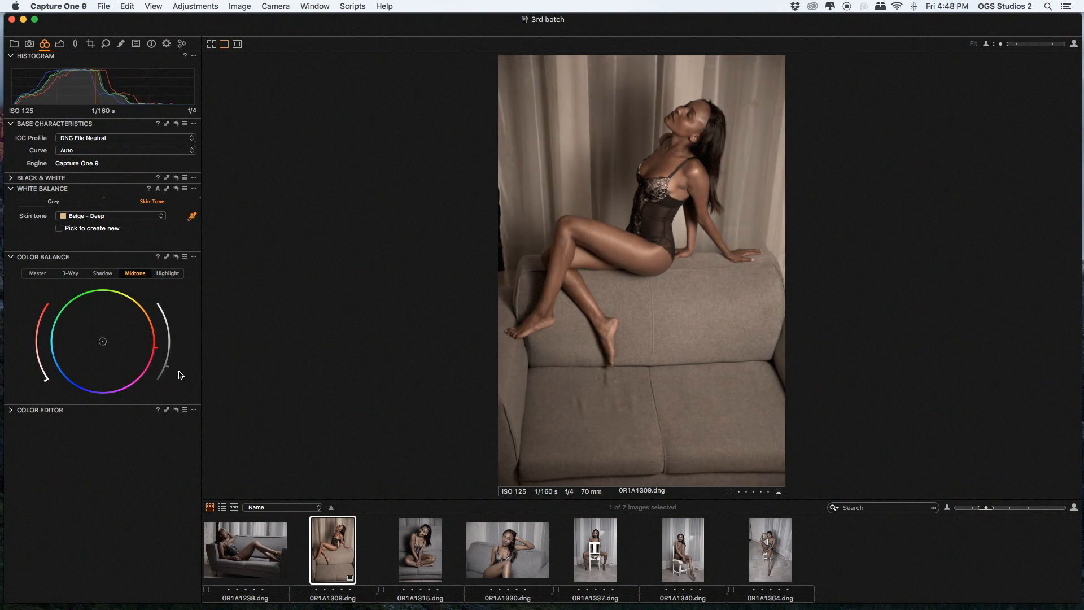
- Check the skin tone presets, return White Balance to Grey, warm the temperature slightly further and collapse the tool
click(115, 217)
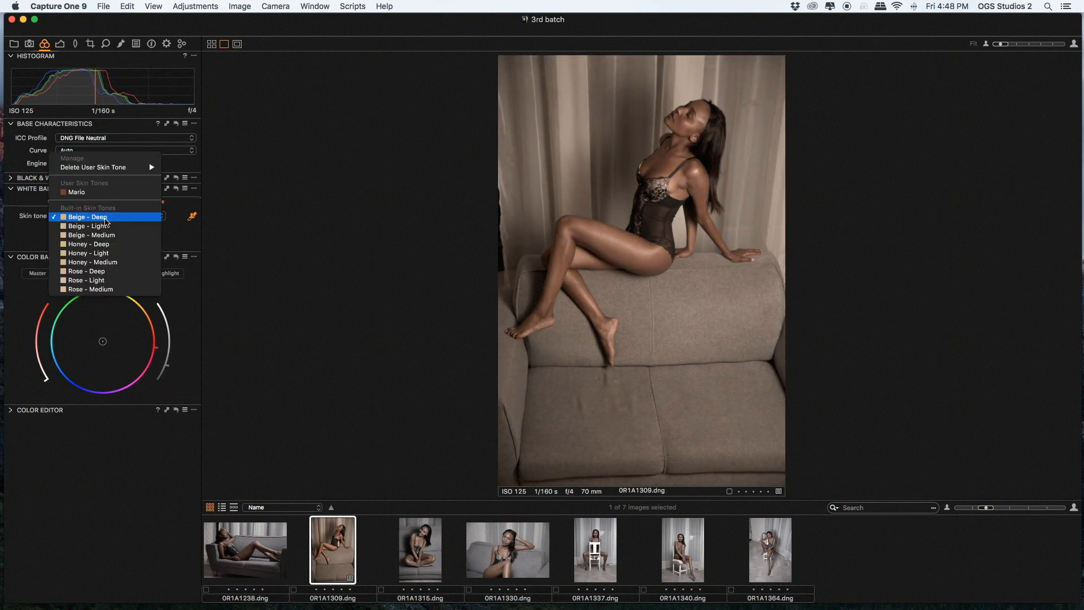
click(104, 220)
click(99, 221)
click(99, 220)
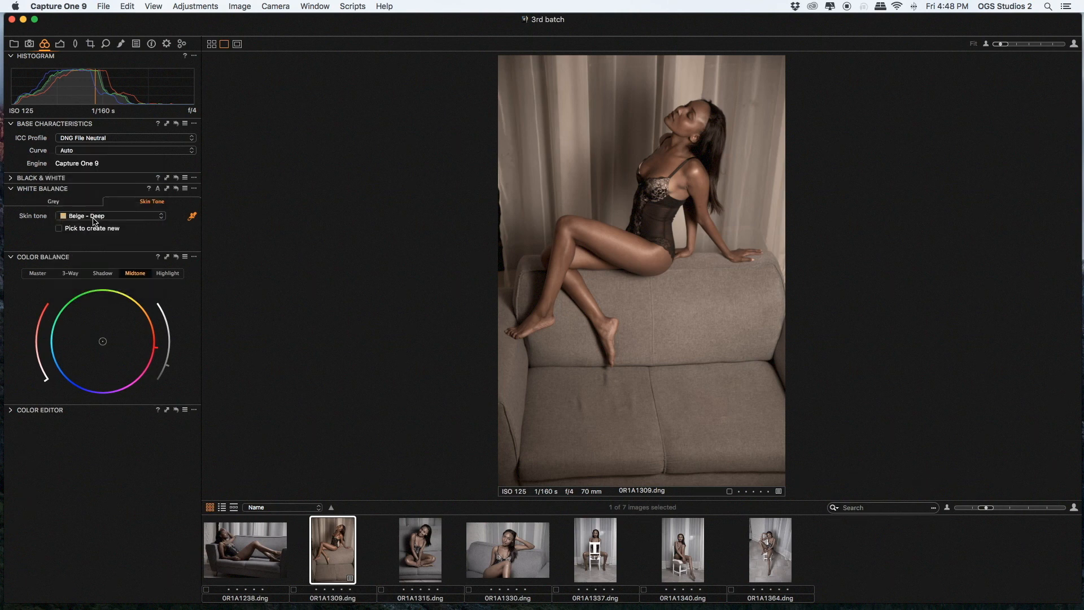
click(65, 203)
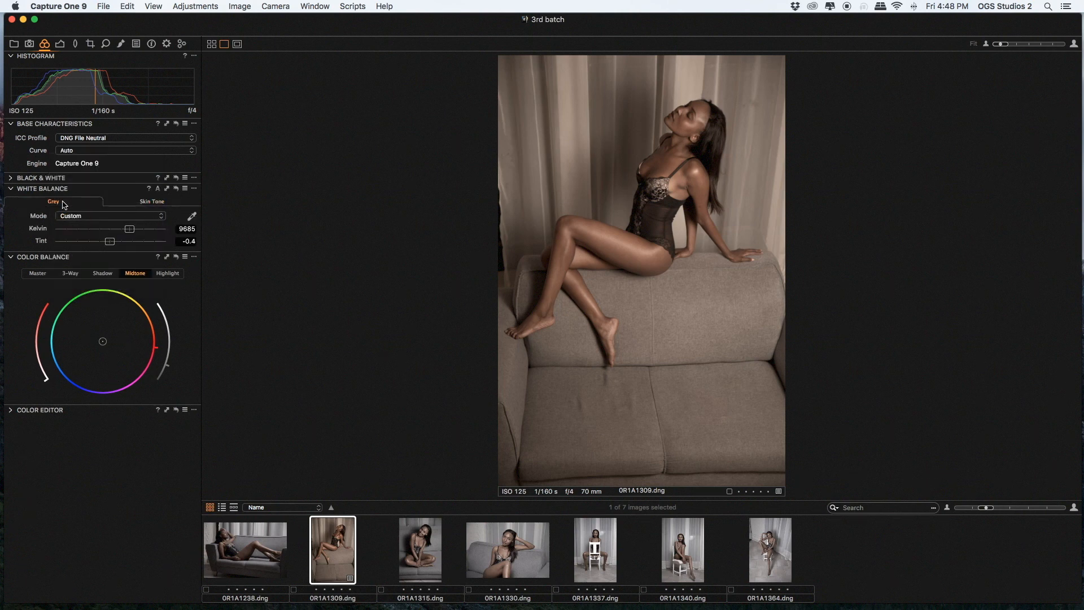
double_click(124, 244)
mouse_move(129, 229)
mouse_down()
mouse_move(146, 232)
mouse_move(136, 233)
mouse_up()
click(18, 190)
- Glance at the exposure tools, return to the color tools and expand the Color Editor
click(60, 44)
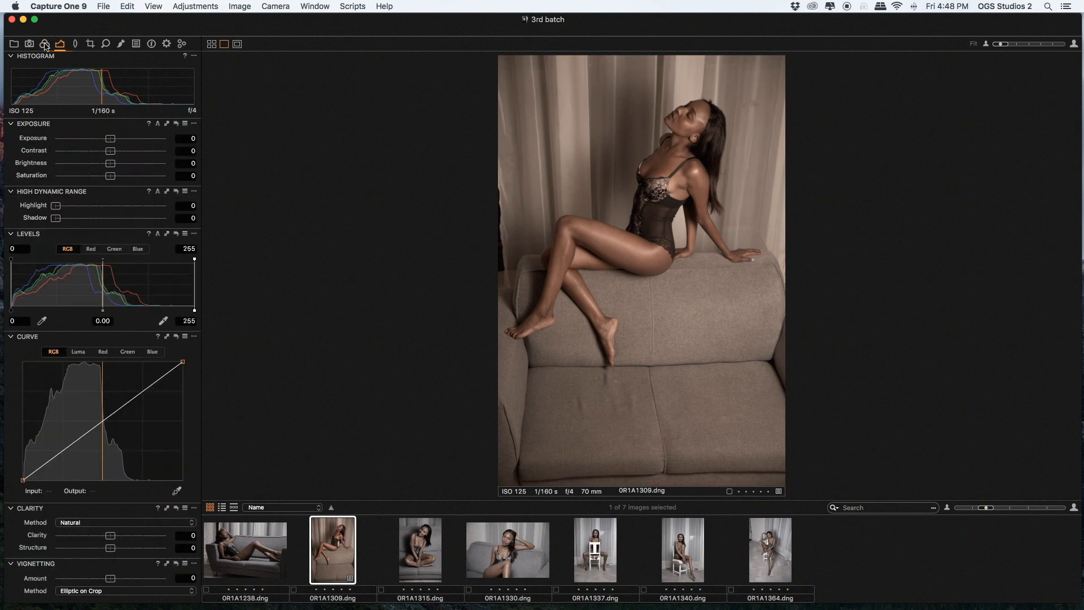
click(46, 44)
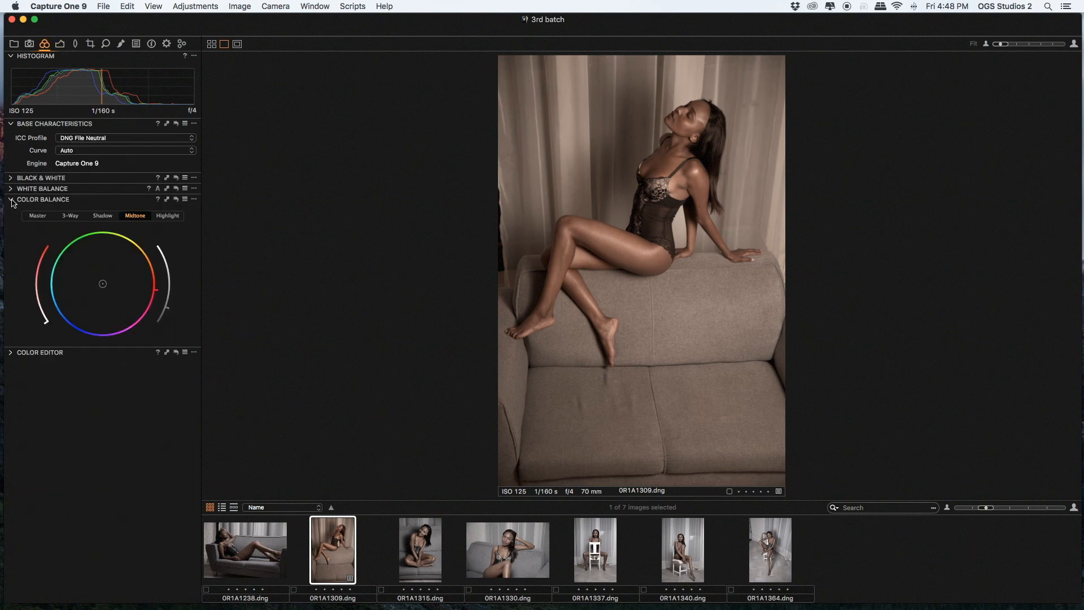
click(15, 354)
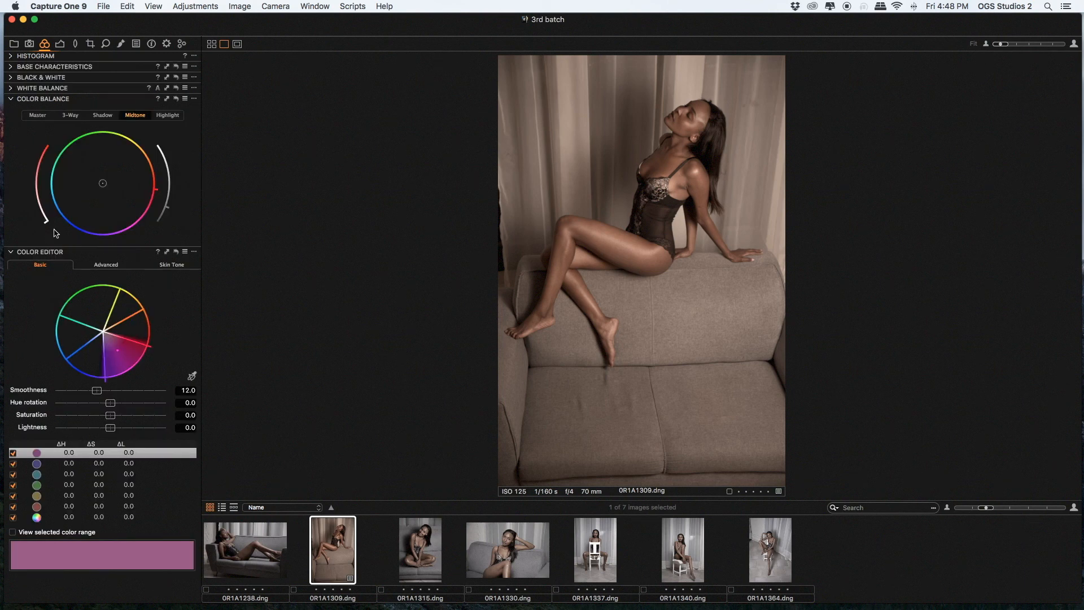
- Try a slight hue rotation on the red range in the Color Editor and reset it
click(134, 304)
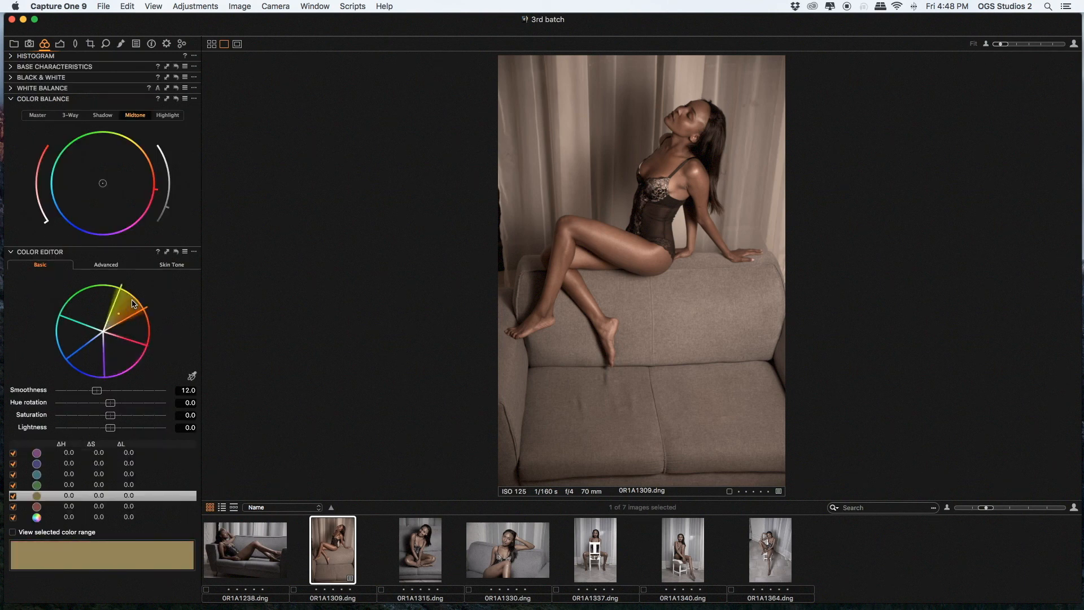
click(137, 326)
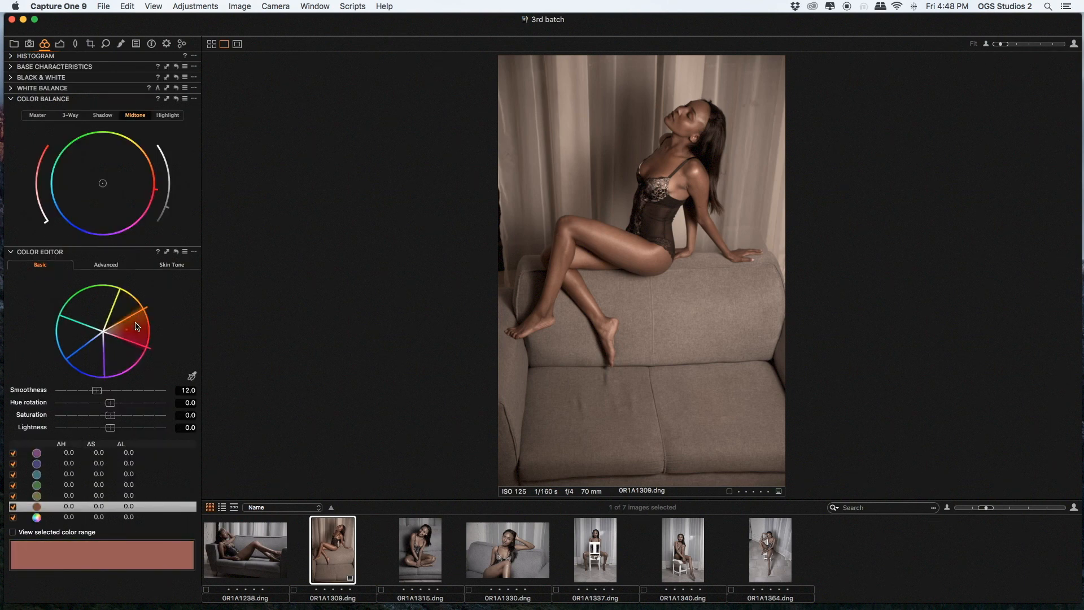
drag(111, 402, 118, 403)
double_click(116, 403)
- Raise the Color Editor saturation to 28.8 for yellow, 35.3 for green and 17.0 for red
click(120, 317)
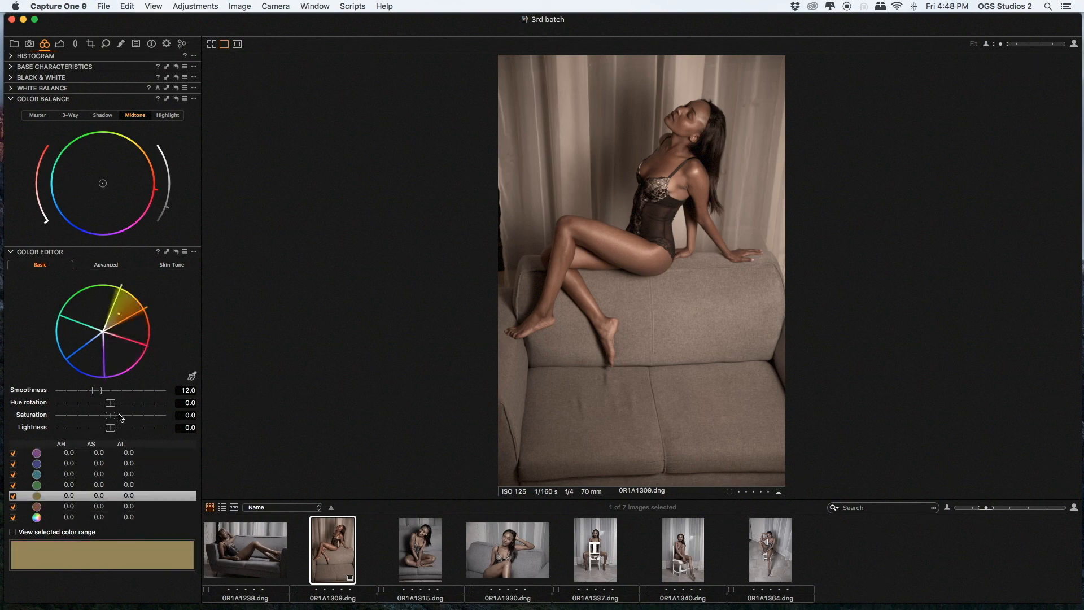
drag(110, 415, 166, 422)
drag(105, 419, 131, 423)
click(93, 309)
click(135, 331)
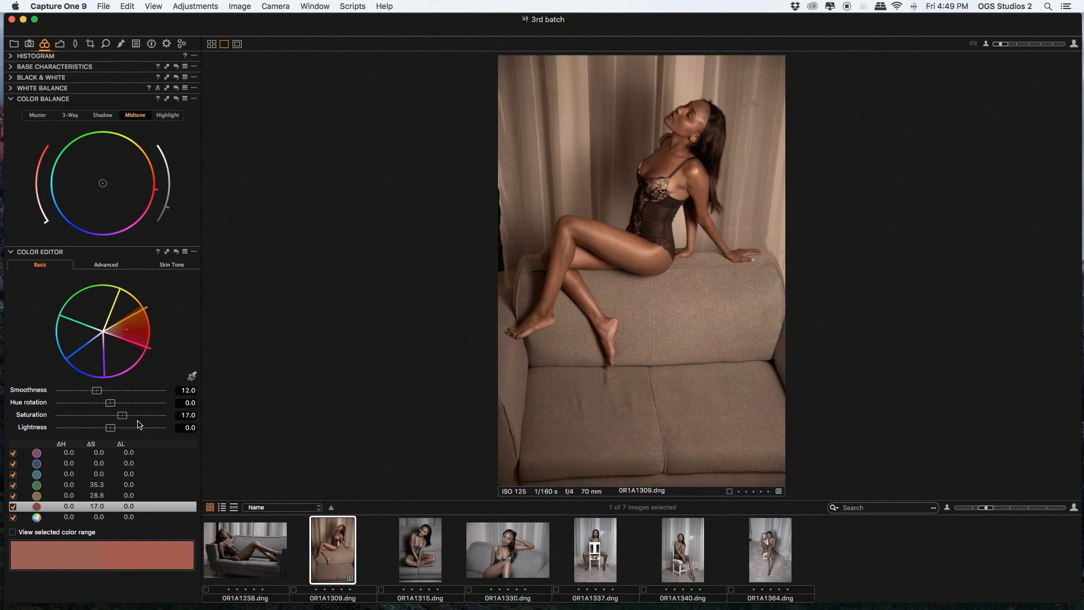
- Refine the green range with smoothness 19.9, hue rotation -1.9 and saturation 22.5
click(84, 371)
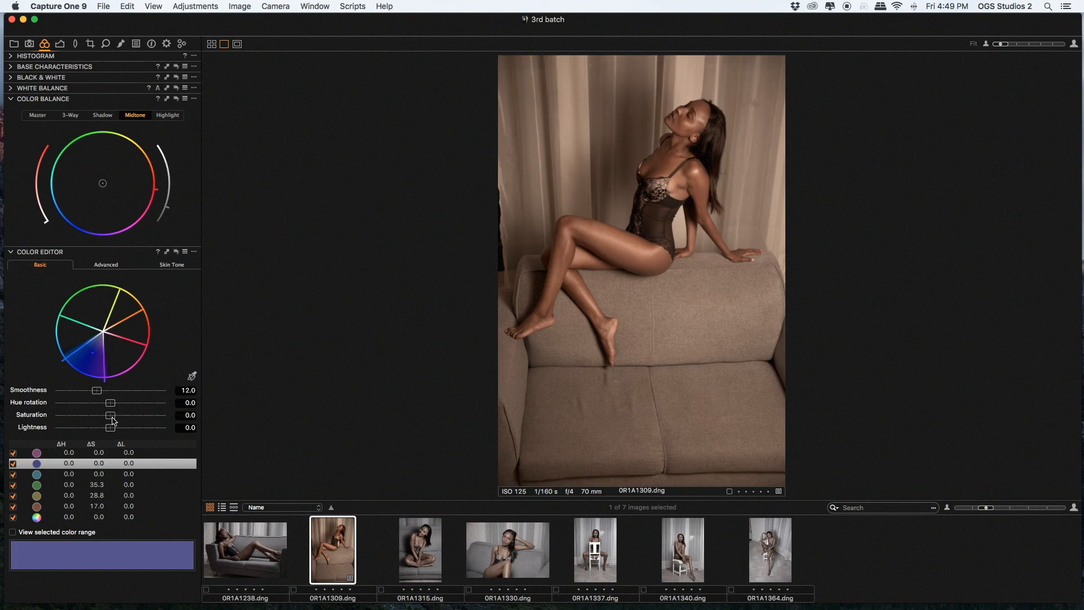
click(95, 318)
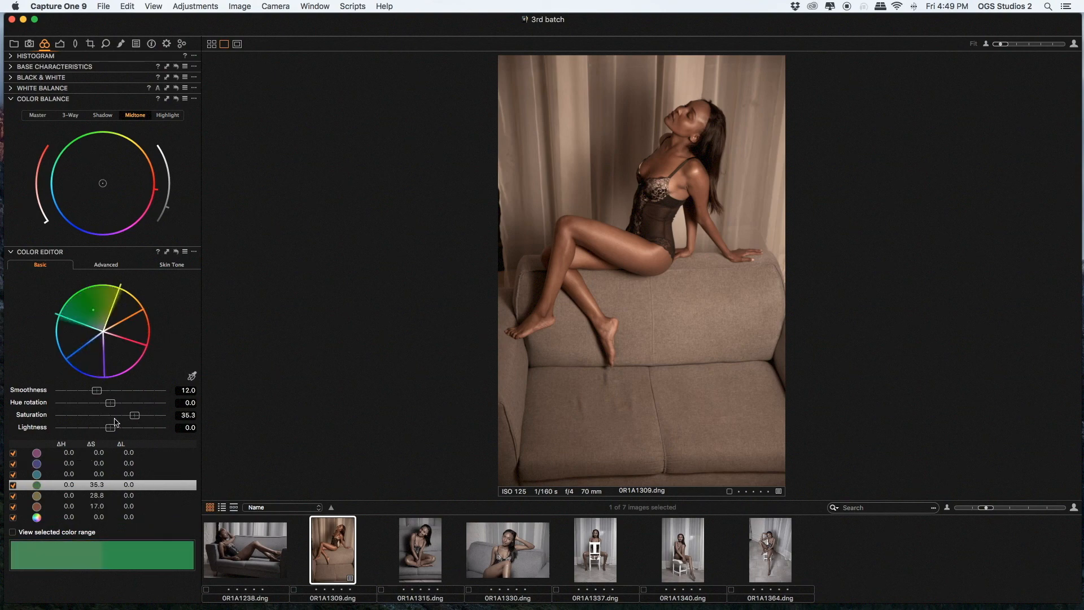
drag(133, 416, 128, 394)
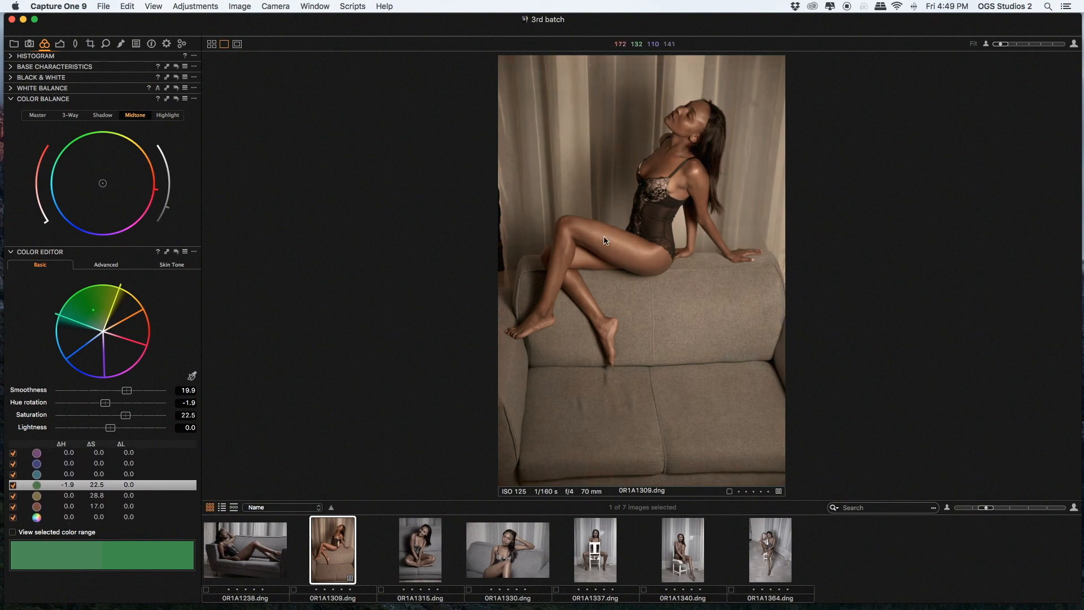
- Raise the saturation of the red range in the Color Editor to 48.8
click(131, 323)
click(140, 337)
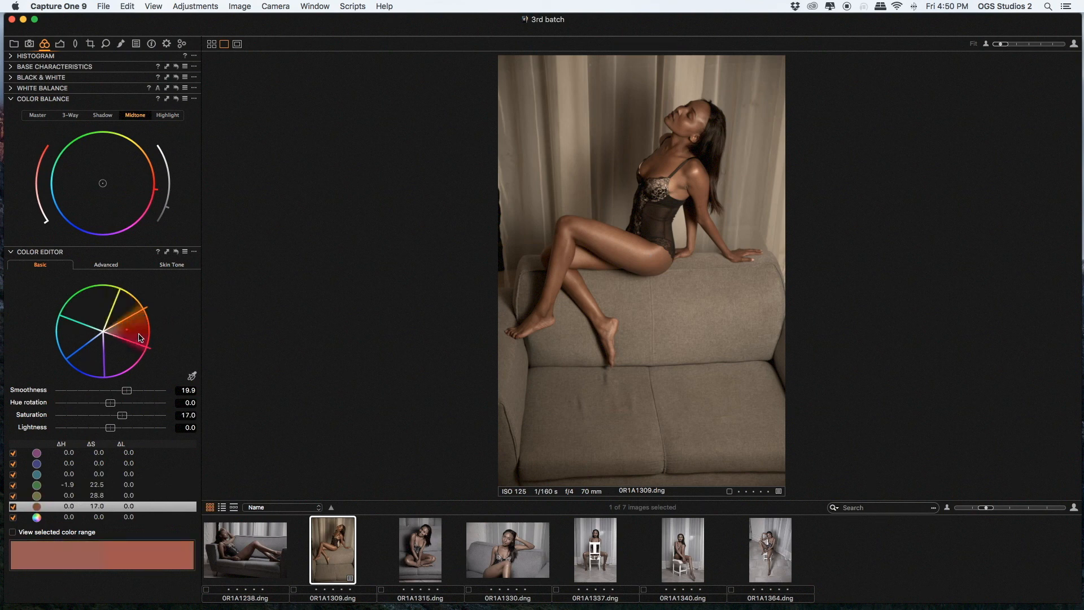
drag(126, 421, 150, 424)
- Readjust the midtones in Color Balance and darken the shadows
mouse_move(156, 189)
mouse_down()
mouse_move(152, 160)
mouse_move(149, 211)
mouse_move(157, 178)
mouse_move(161, 218)
mouse_move(175, 198)
mouse_up()
click(102, 114)
drag(161, 205, 172, 204)
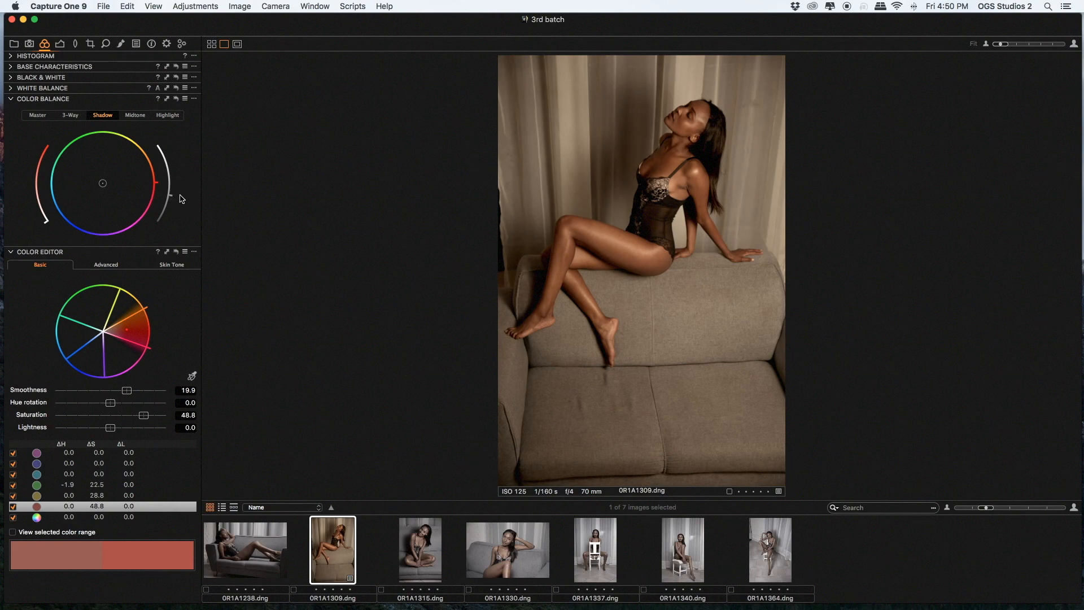
- Brighten the highlights in Color Balance and return to the midtone wheel
click(70, 115)
click(168, 114)
mouse_move(156, 185)
mouse_down()
mouse_move(159, 199)
mouse_move(163, 176)
mouse_up()
click(135, 114)
- In the RGB levels, set the input white to 233, the midtone to -0.08 and the output white to 236, and raise Exposure to 0.07
click(59, 44)
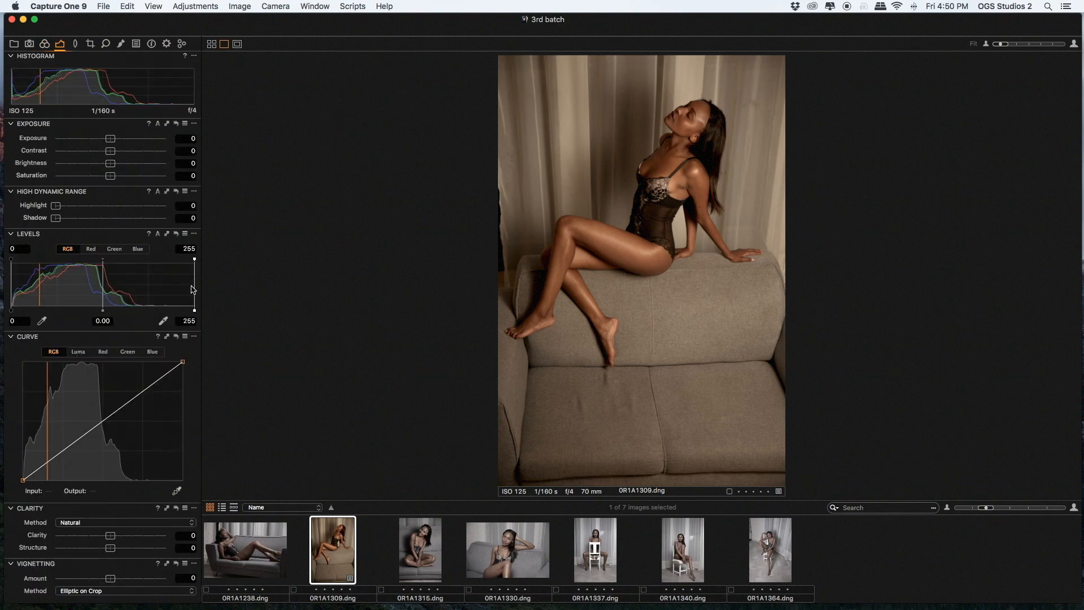
drag(195, 309, 180, 310)
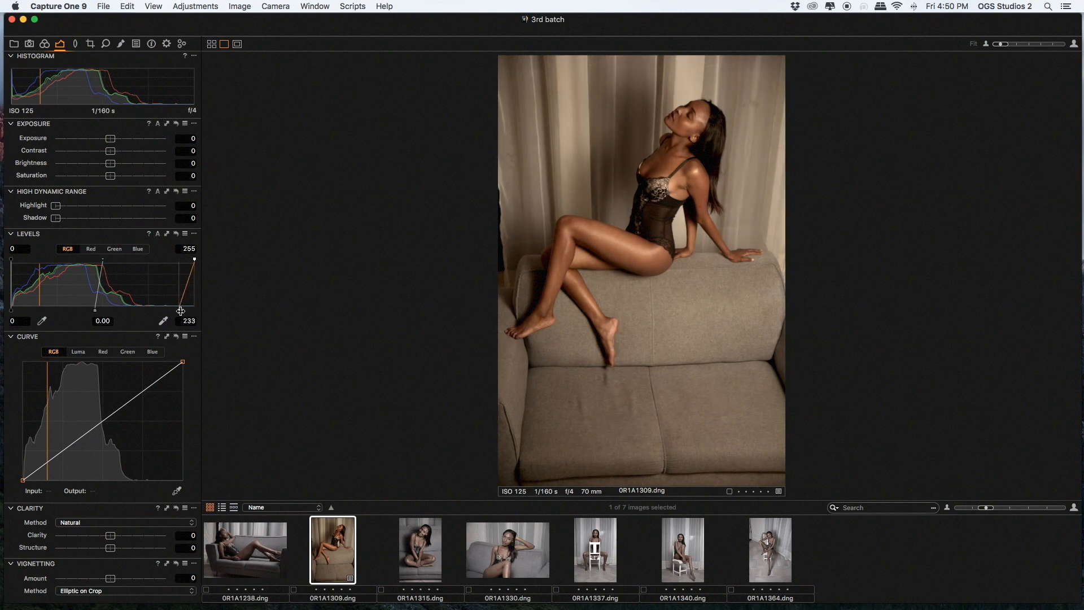
drag(96, 310, 101, 310)
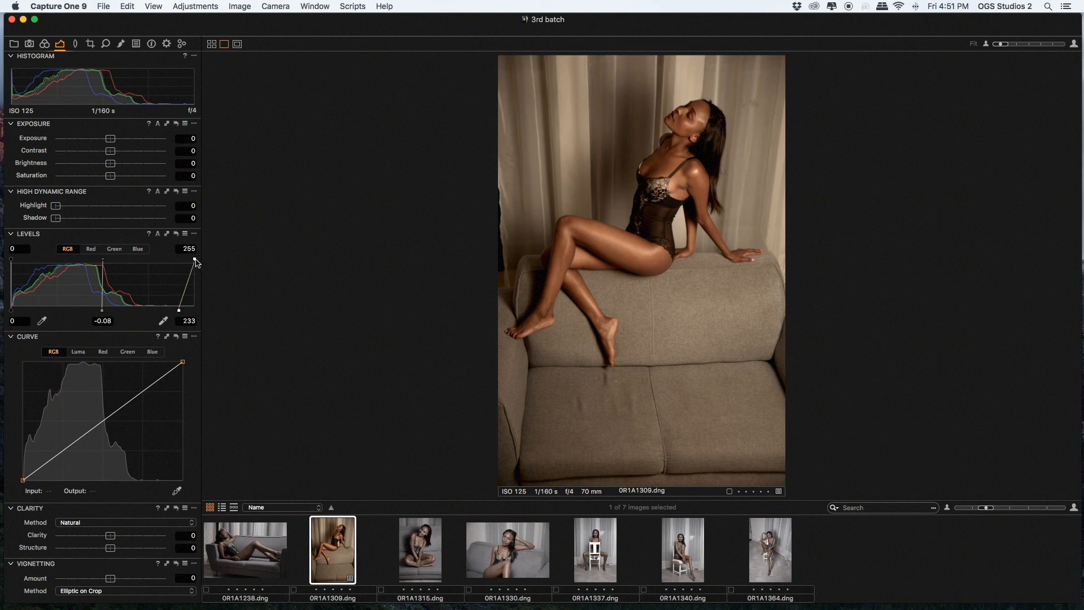
drag(195, 259, 181, 256)
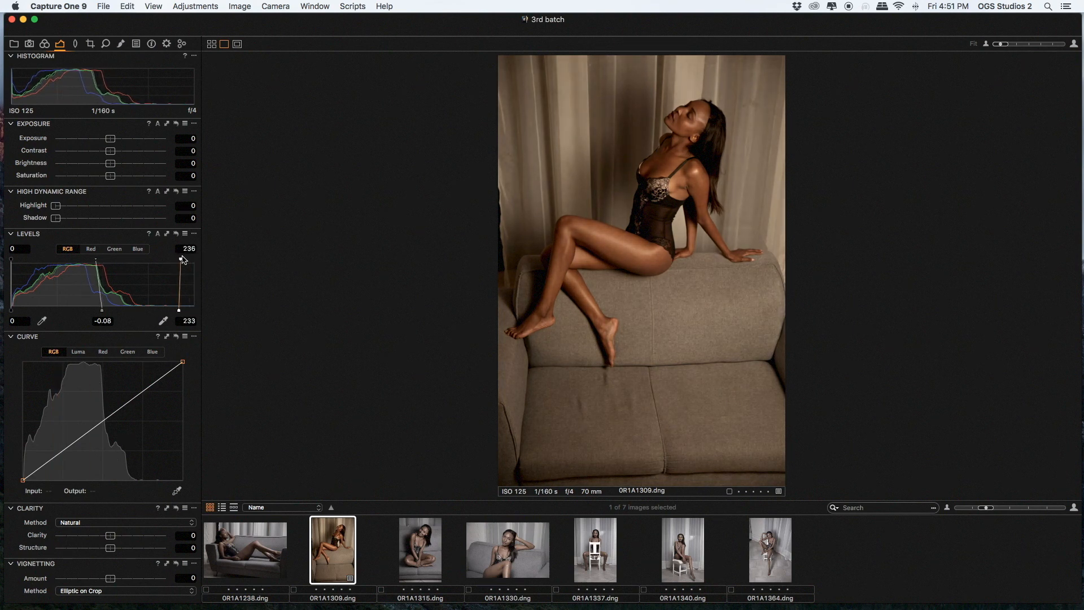
drag(111, 139, 115, 141)
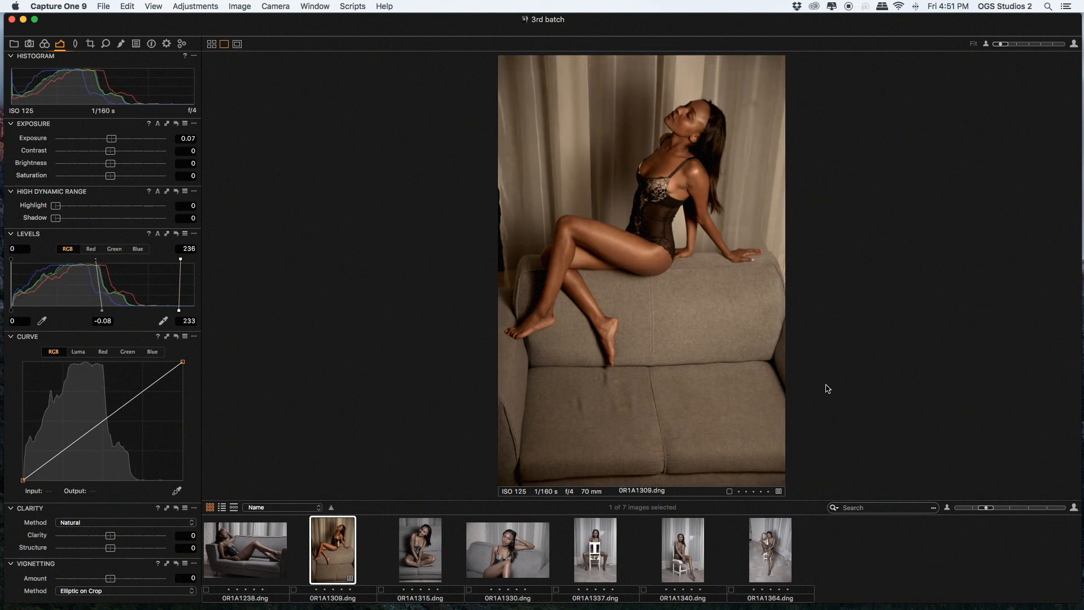
- View 0R1A1238.dng briefly, return to 0R1A1309.dng and look through its context options without choosing one
click(247, 561)
click(333, 555)
right_click(331, 551)
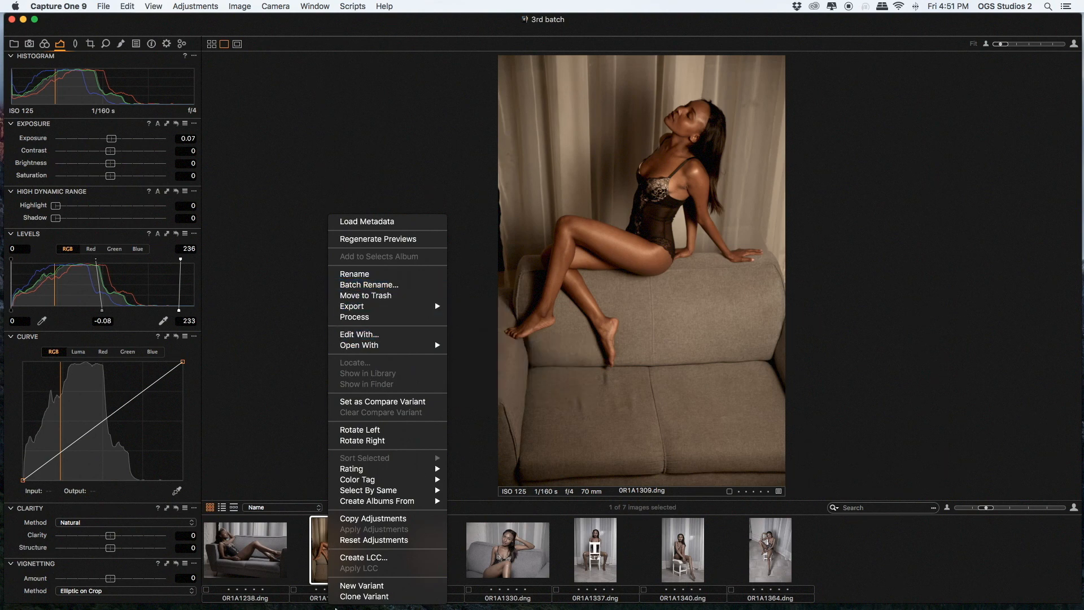
click(238, 377)
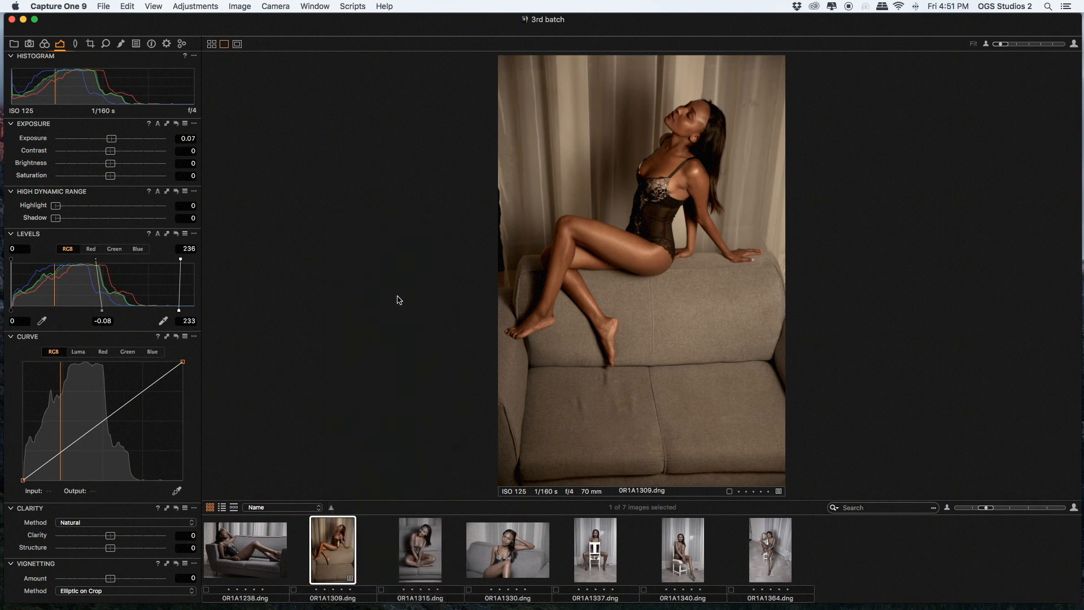
- Lower the RGB levels' output white to 229 and input white to 210
drag(180, 260, 177, 258)
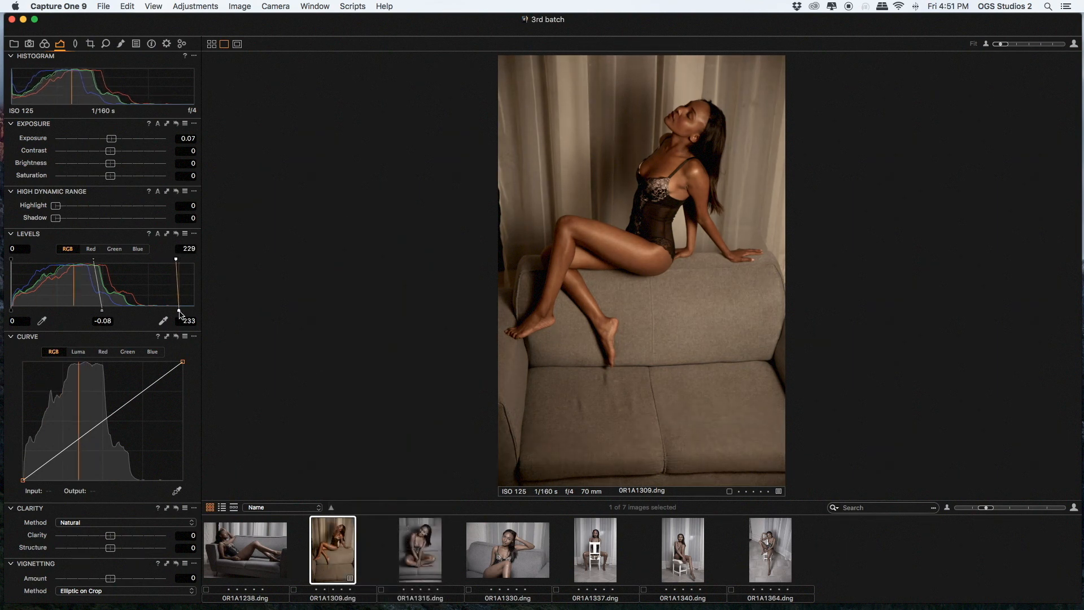
drag(178, 310, 162, 310)
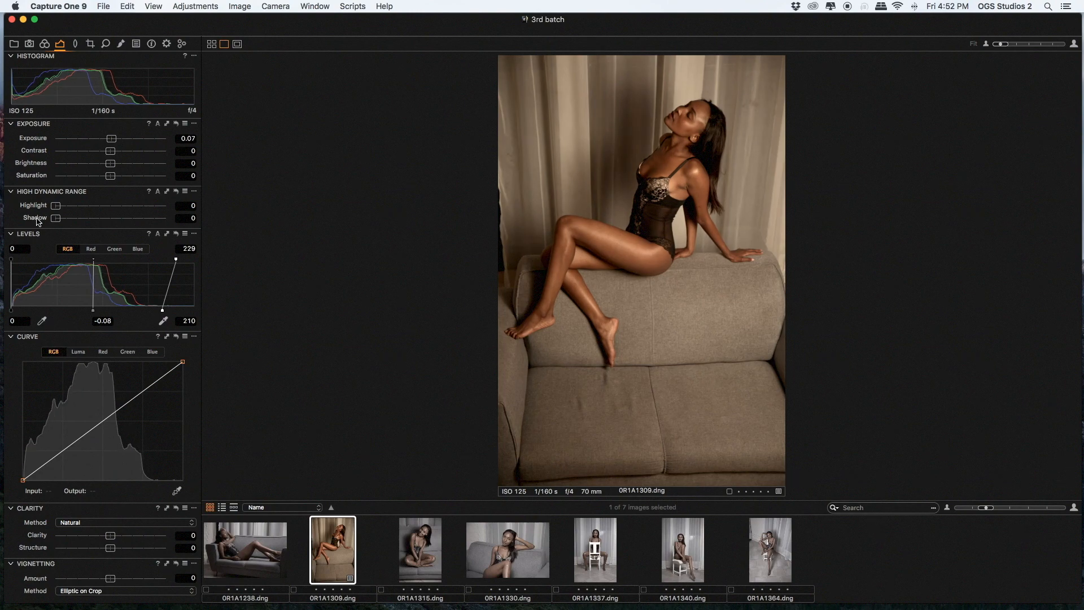
- Set High Dynamic Range Highlight to 6 and Shadow to 9, and undo a trial Saturation of -9
mouse_move(56, 218)
mouse_down()
mouse_move(68, 224)
mouse_move(65, 206)
mouse_move(118, 206)
mouse_move(61, 206)
mouse_up()
mouse_move(111, 175)
mouse_down()
mouse_move(124, 180)
mouse_move(109, 182)
mouse_up()
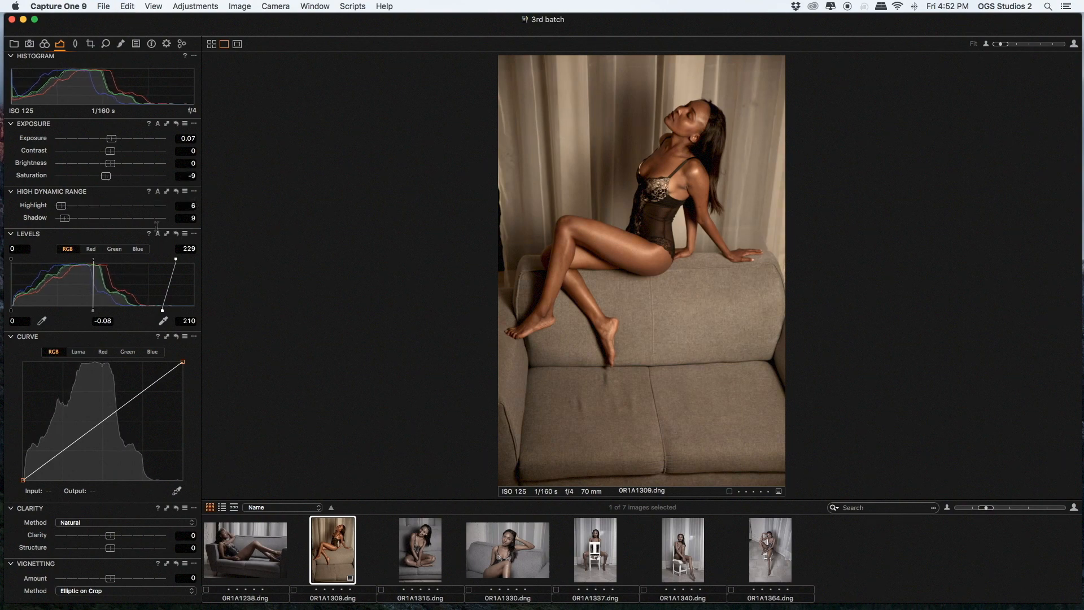
key(super+z)
- Try moving the output white and input black points of the green channel in Levels
click(114, 249)
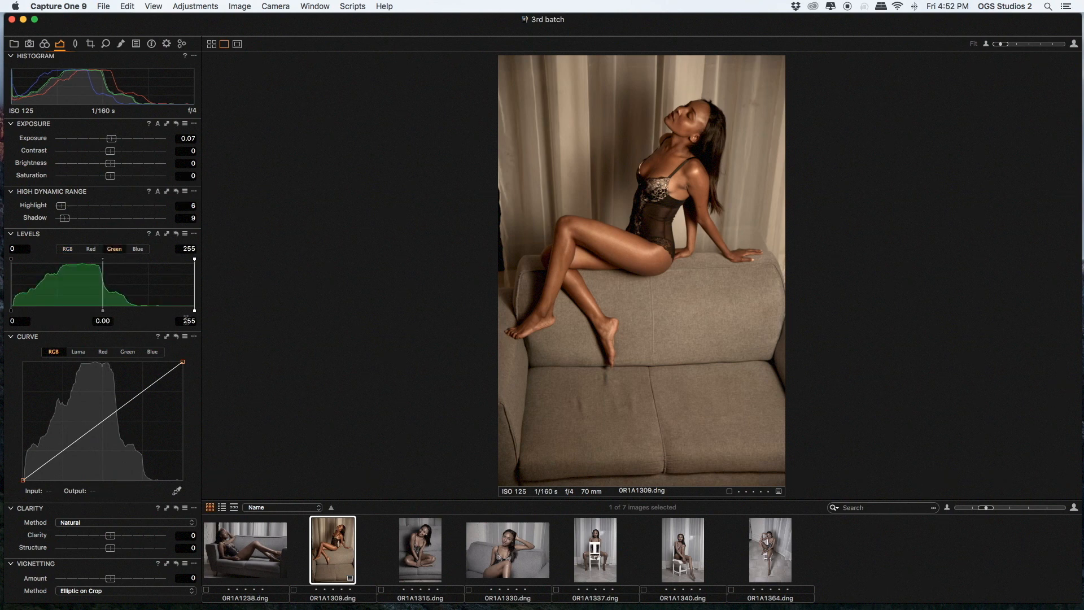
drag(194, 259, 225, 255)
drag(11, 312, 2, 316)
- In the blue channel levels, set the input white to 248 and the midtone to -0.05
click(137, 248)
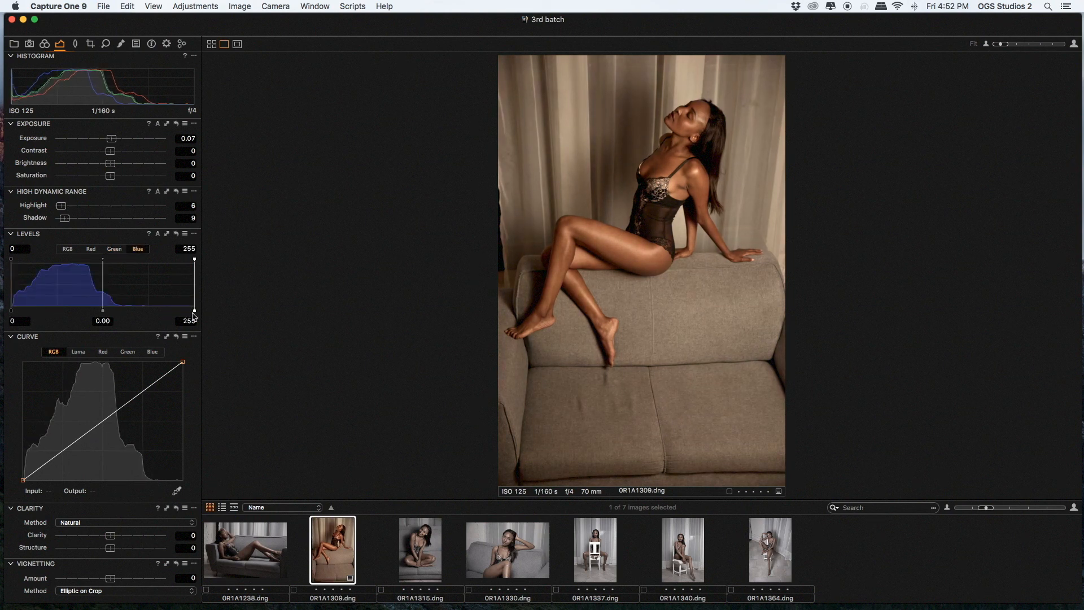
drag(193, 313, 189, 312)
drag(99, 311, 103, 313)
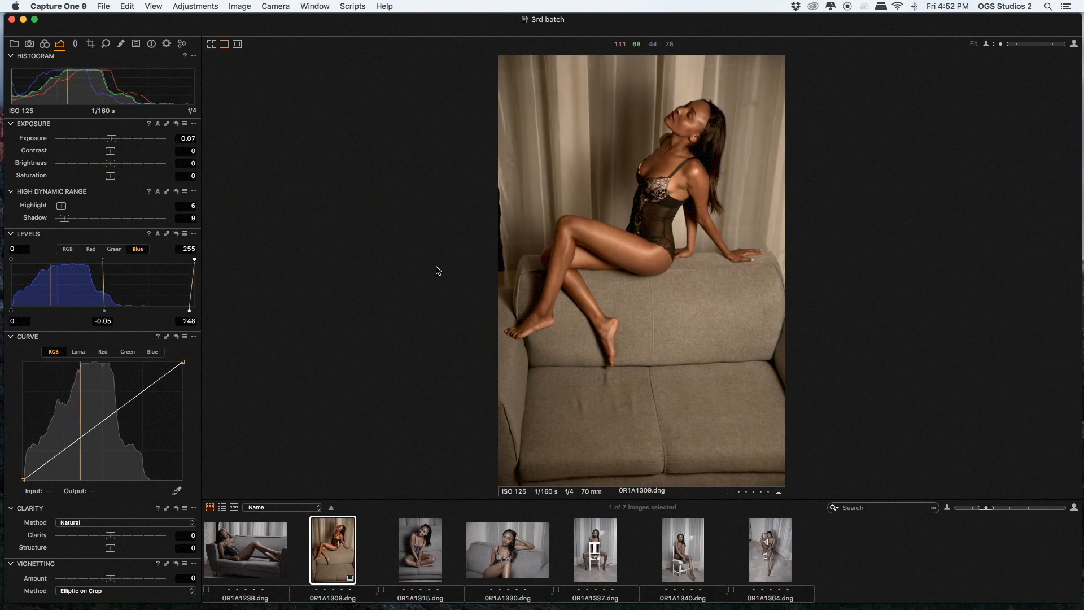
- Review the individual color channels in Levels, set the RGB output white to 237, and collapse the Clarity and Vignetting tools
click(114, 249)
click(91, 249)
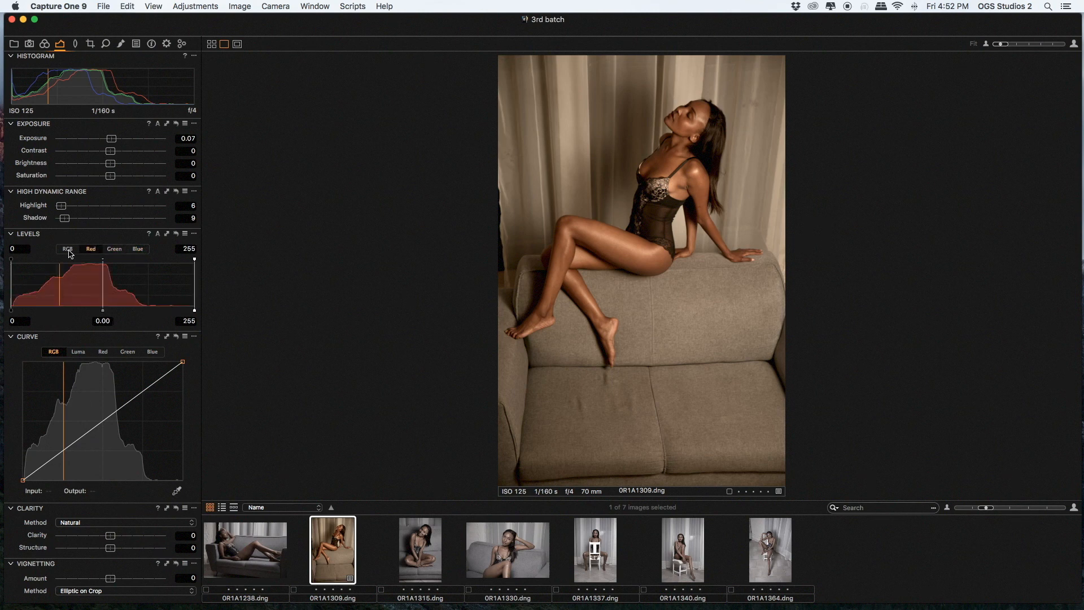
click(67, 249)
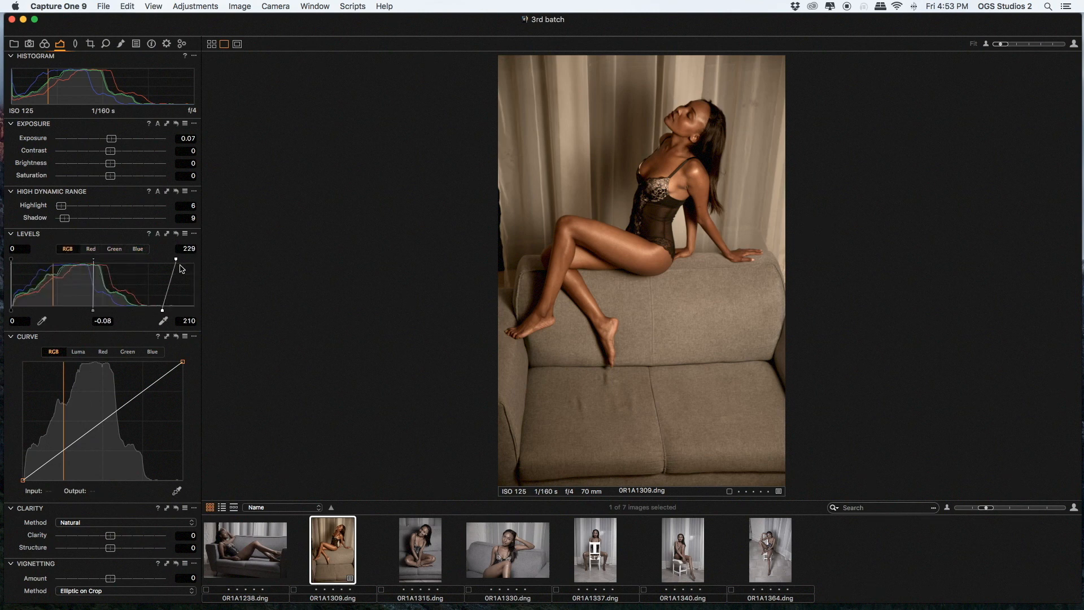
drag(176, 259, 164, 259)
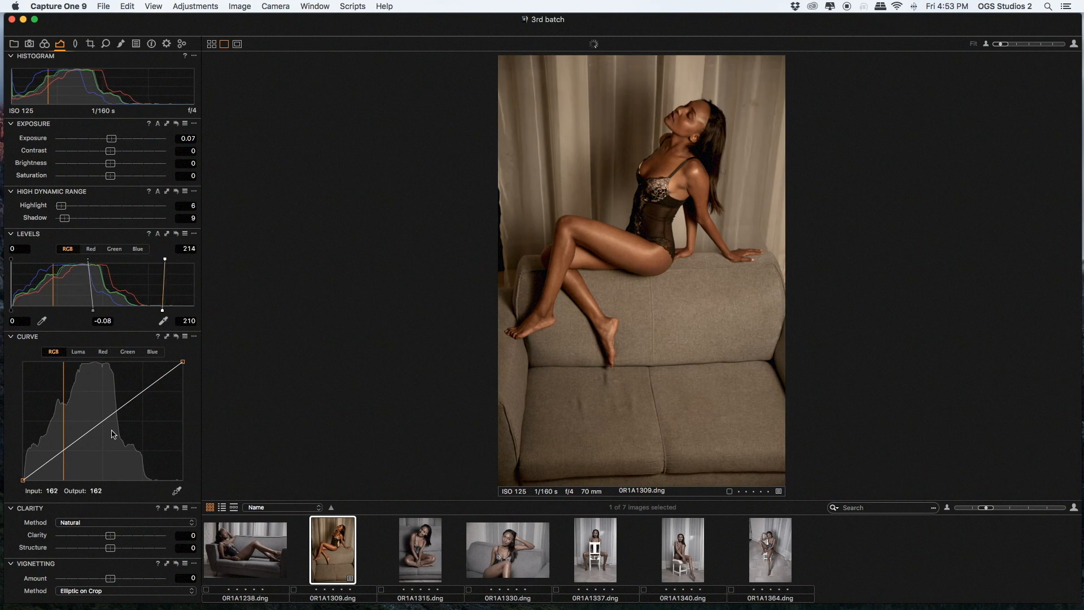
click(23, 507)
click(13, 519)
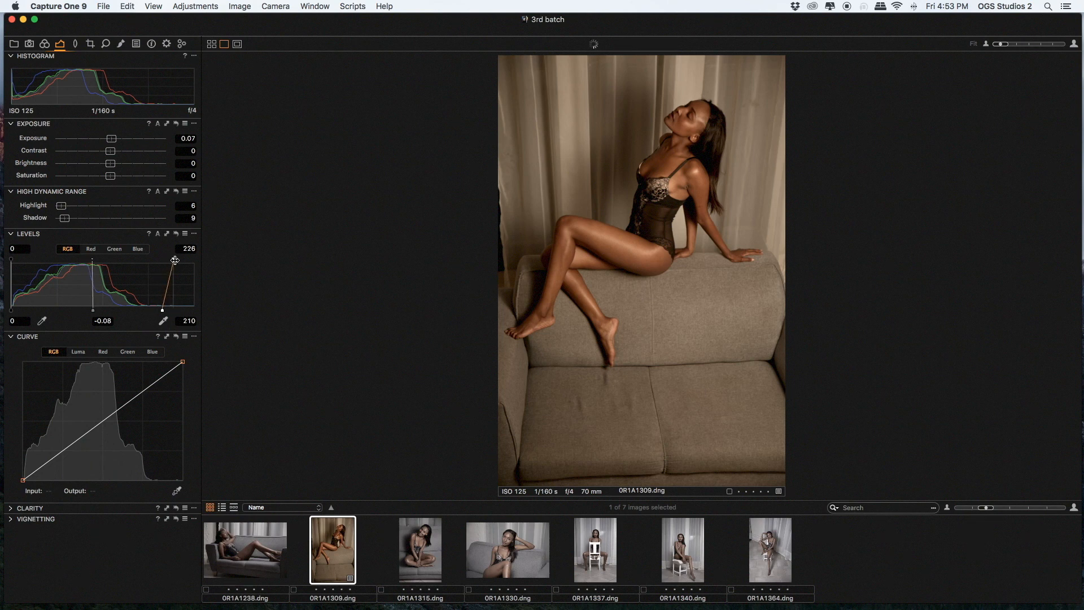
drag(166, 259, 183, 259)
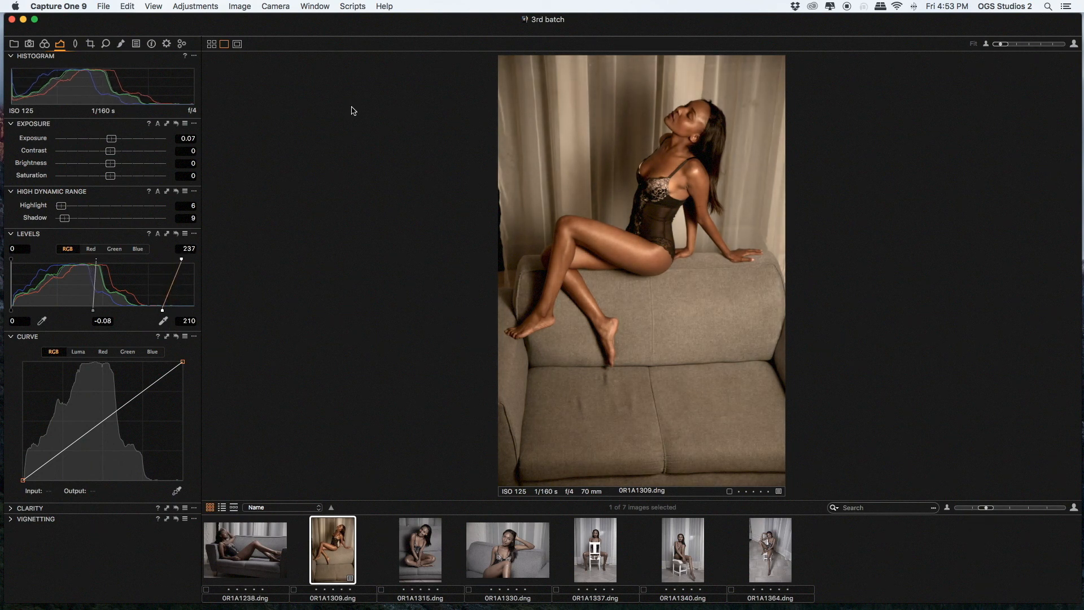
- Set the green range's saturation to 41.6 in the basic Color Editor
click(48, 44)
click(97, 312)
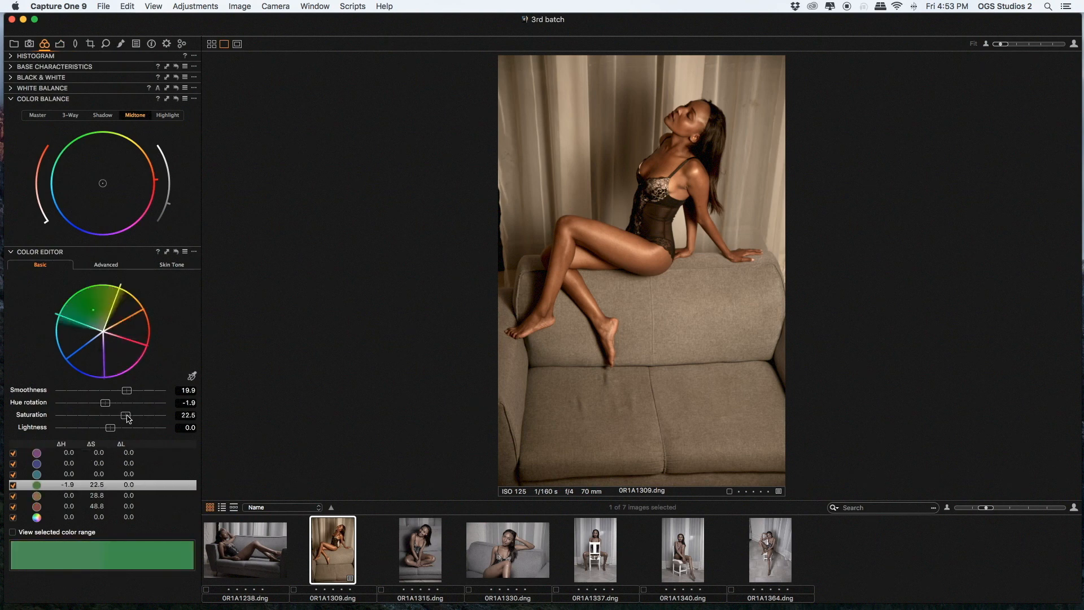
drag(127, 416, 140, 416)
- Sample the leg's skin color and the curtain in the Skin Tone editor, setting Amount Hue to 2.6 and Saturation to -0.3
click(172, 265)
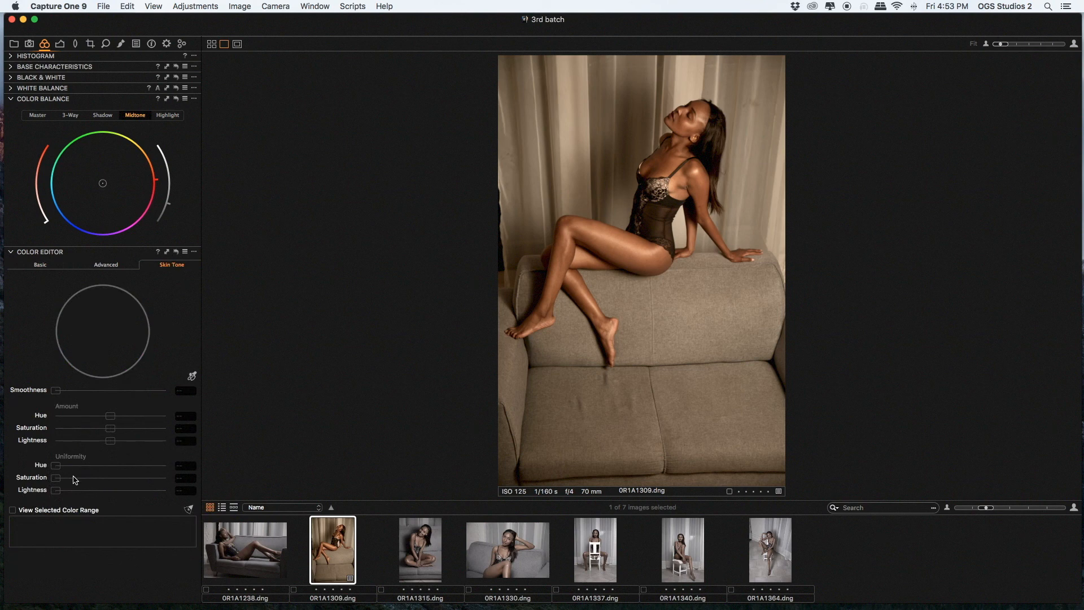
click(190, 509)
click(192, 375)
click(616, 240)
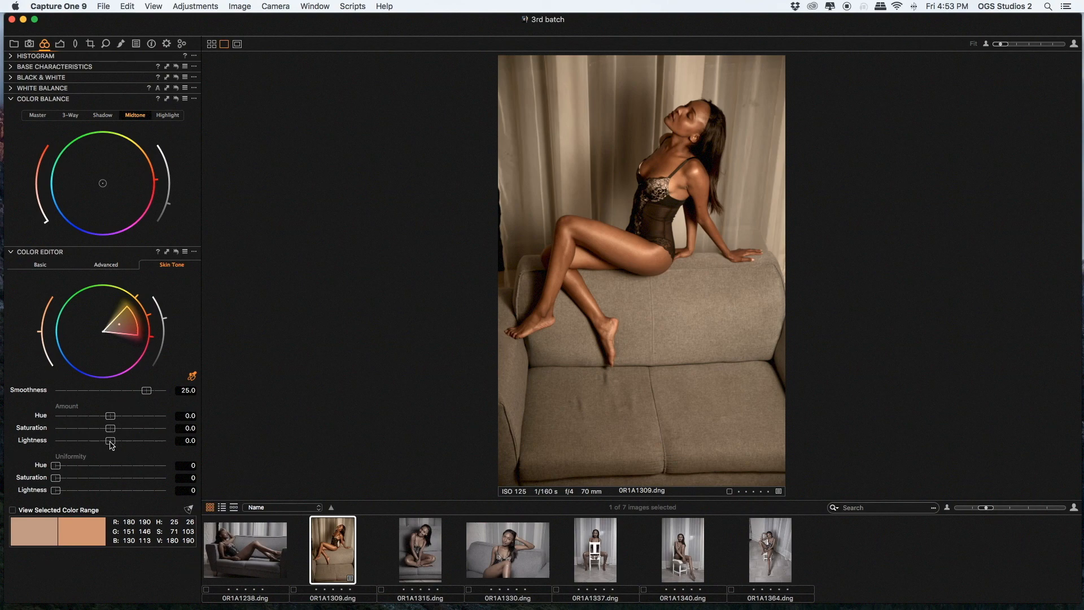
mouse_move(113, 432)
mouse_down()
mouse_move(141, 432)
mouse_move(97, 434)
mouse_move(116, 431)
mouse_move(107, 419)
mouse_up()
click(554, 158)
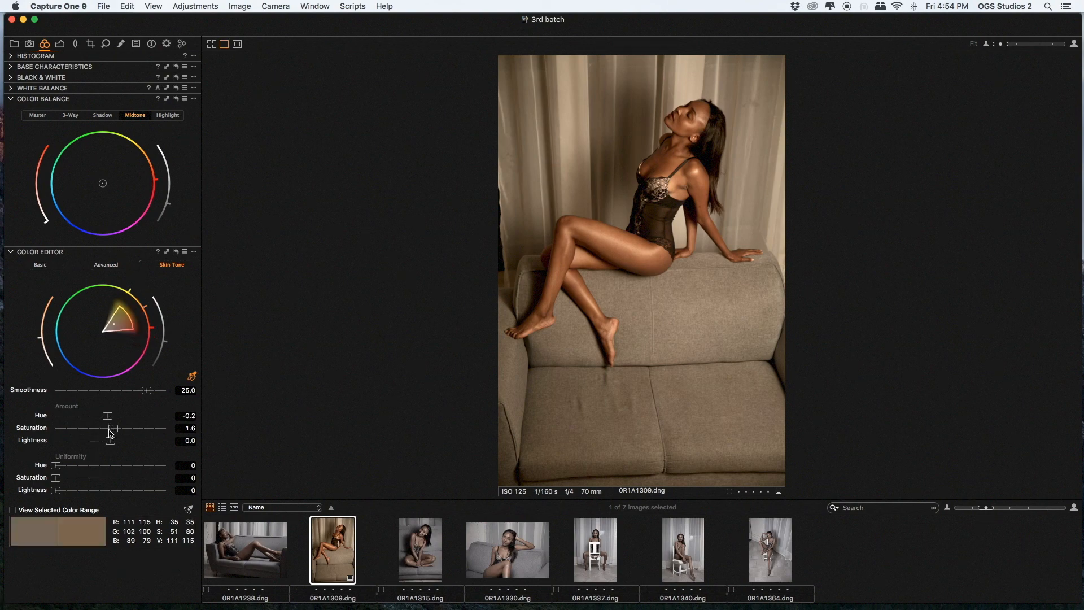
drag(110, 433, 154, 416)
drag(154, 416, 110, 428)
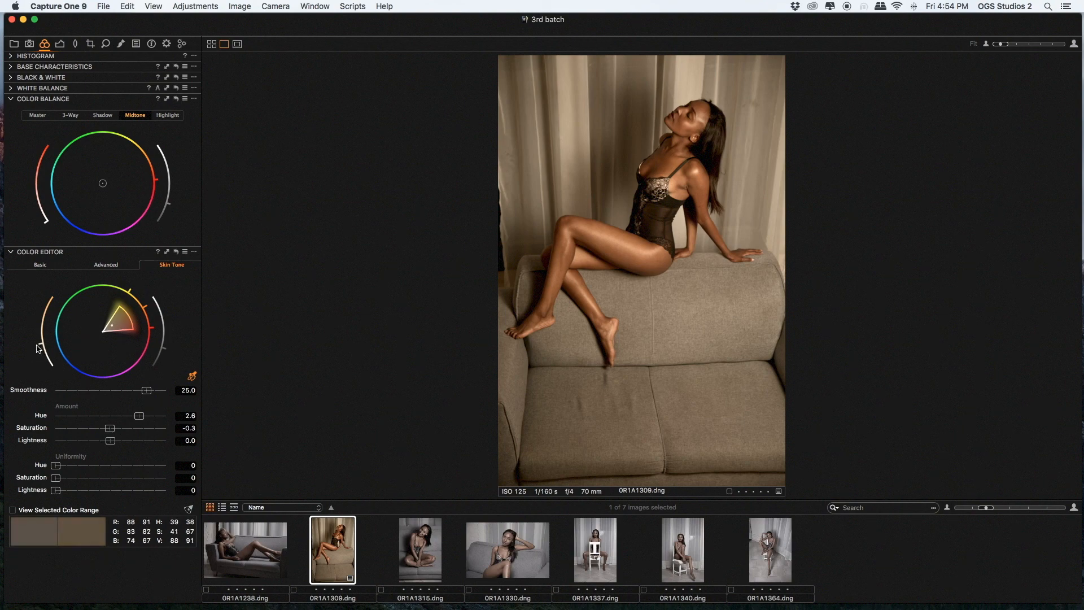
- Resample the skin tone on the leg, lower its reference saturation, and set Amount Lightness to 1.3 and Saturation to 5.3
click(598, 241)
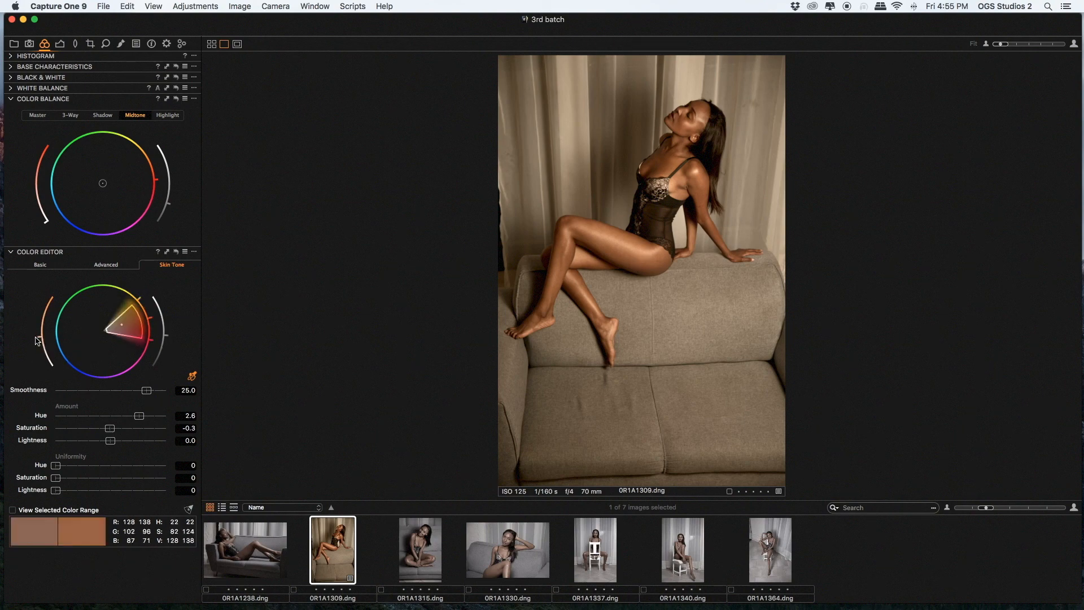
drag(38, 338, 46, 358)
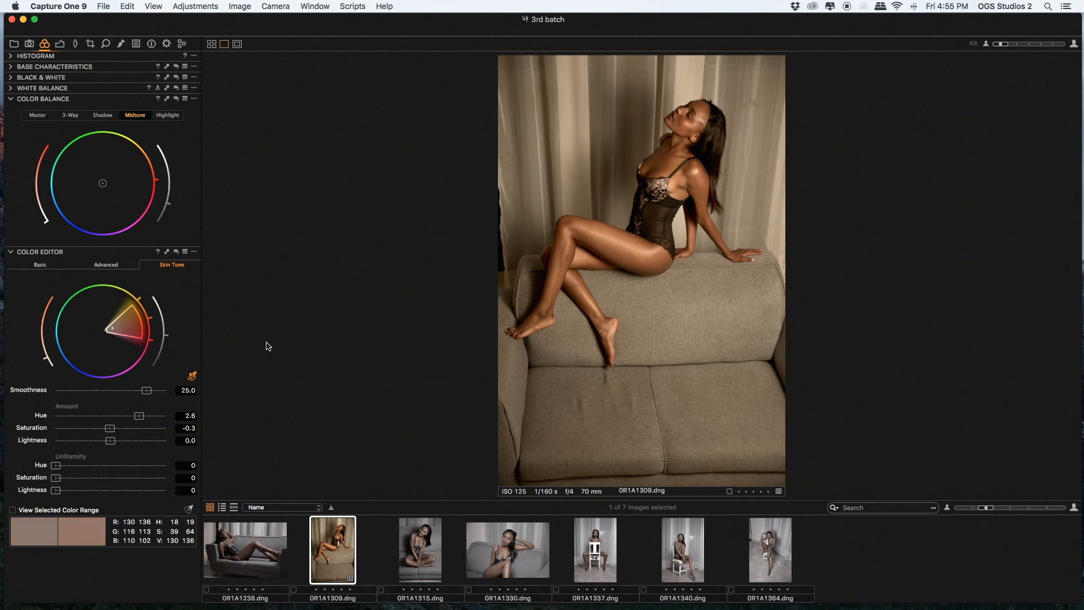
drag(109, 440, 118, 448)
mouse_move(111, 432)
mouse_down()
mouse_move(131, 432)
mouse_move(121, 432)
mouse_up()
click(11, 98)
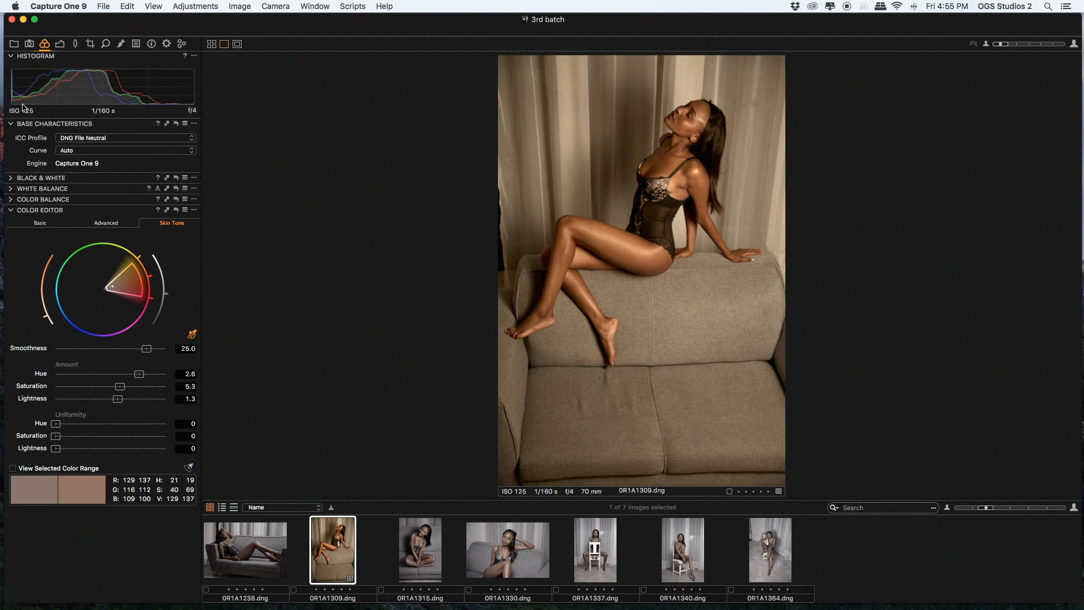
- Set the yellow range's saturation to 40.6 in the basic Color Editor
click(107, 223)
click(41, 223)
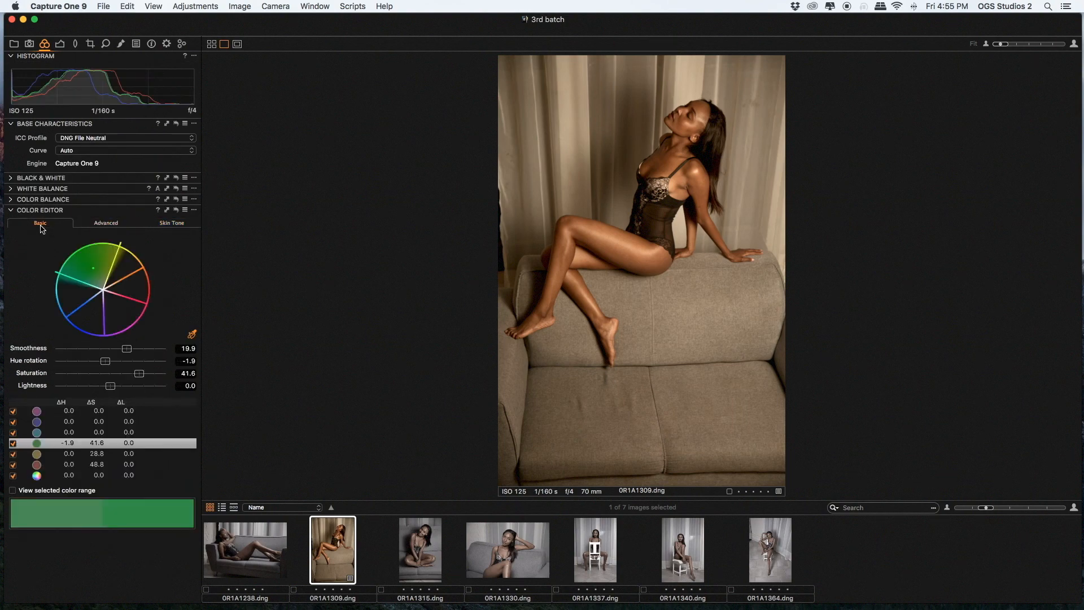
click(126, 274)
click(143, 292)
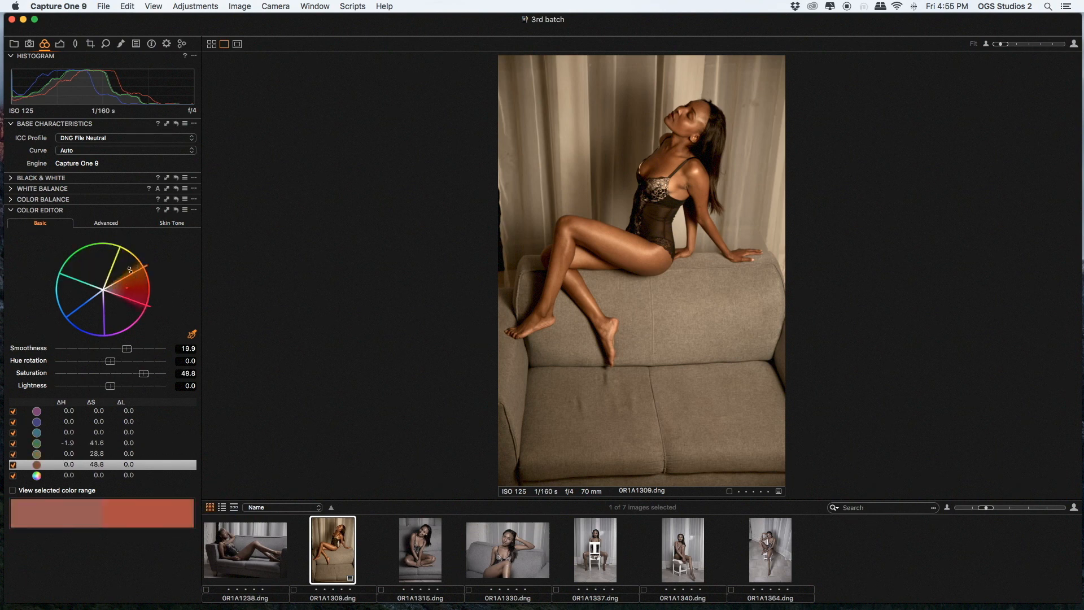
click(133, 263)
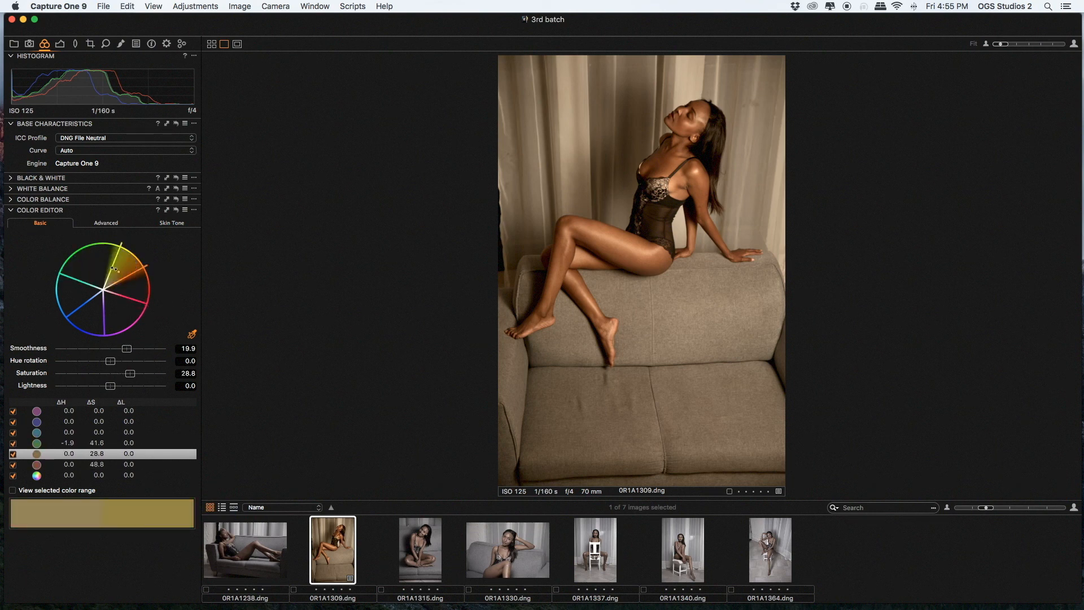
drag(130, 376, 140, 378)
- Copy the adjustments from 0R1A1309.dng
click(418, 554)
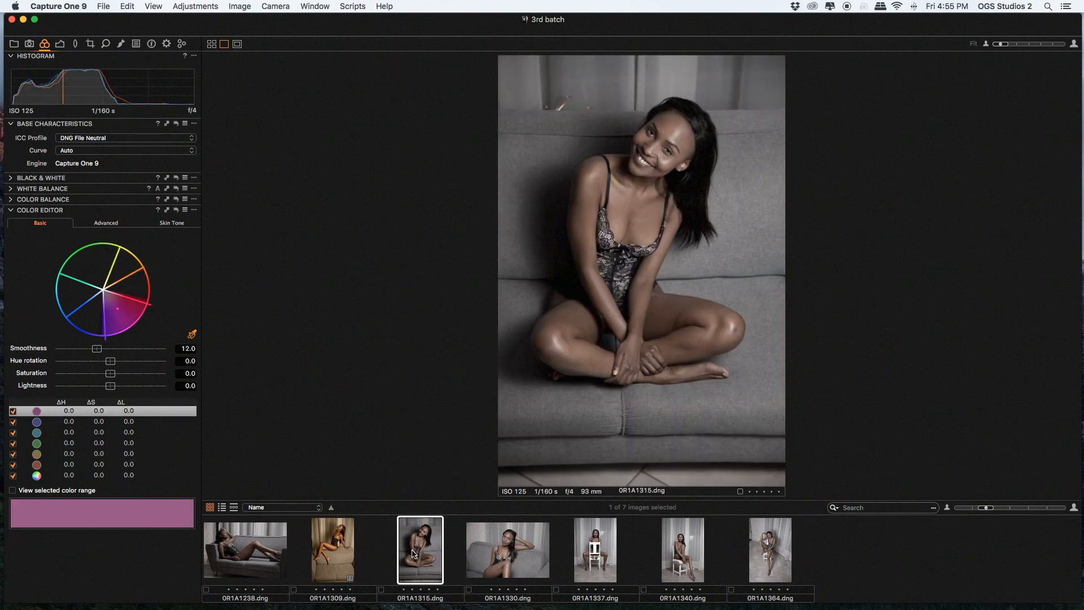
click(339, 567)
right_click(332, 550)
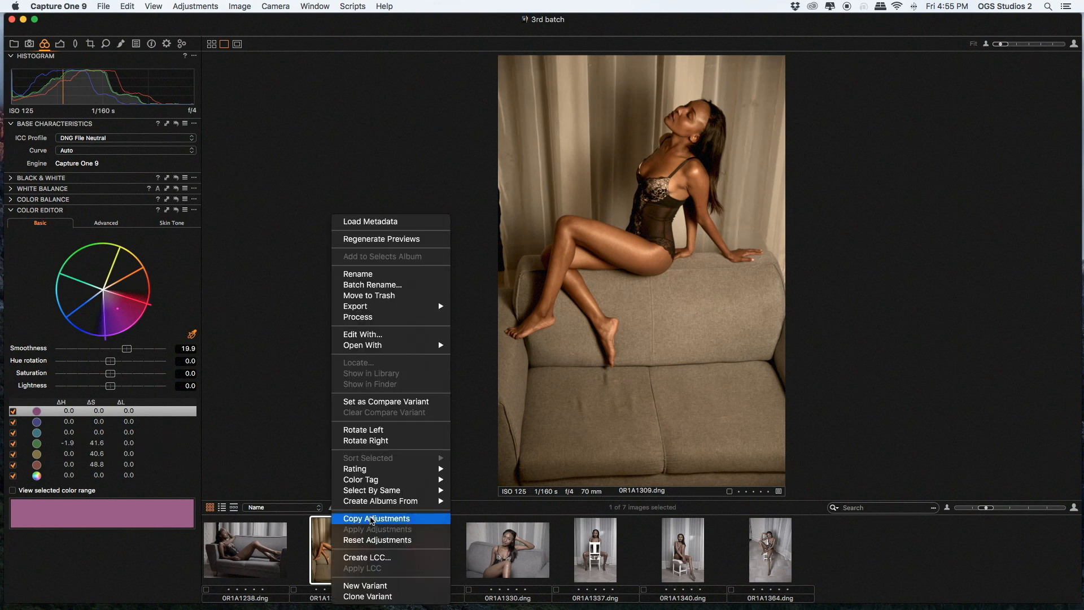
click(372, 520)
- Apply the copied adjustments to 0R1A1315.dng and set its yellow range to saturation -16.0 and lightness 3.0
click(424, 556)
right_click(424, 551)
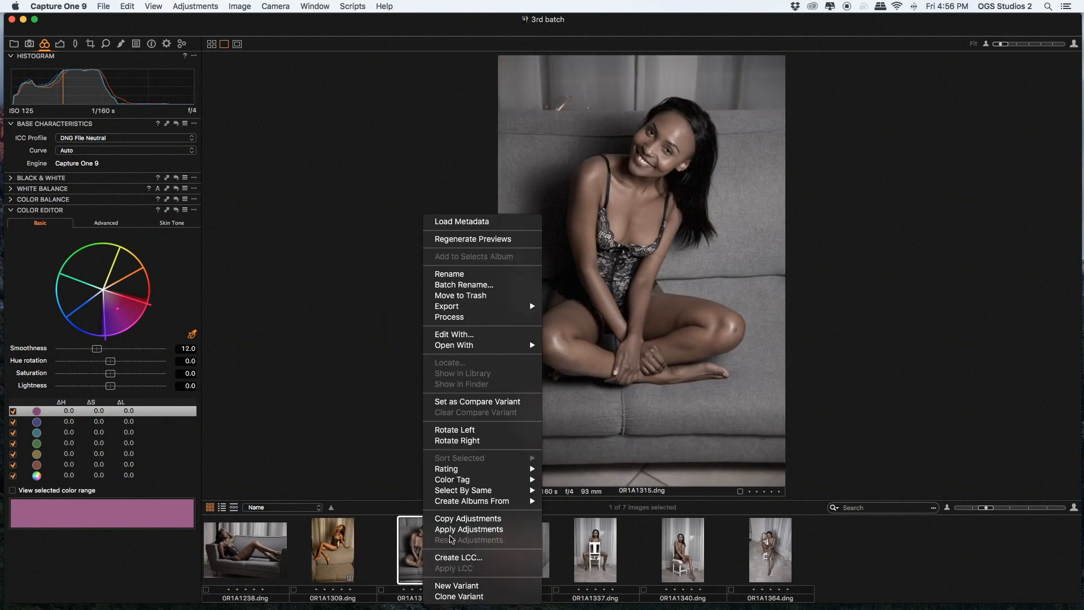
click(451, 535)
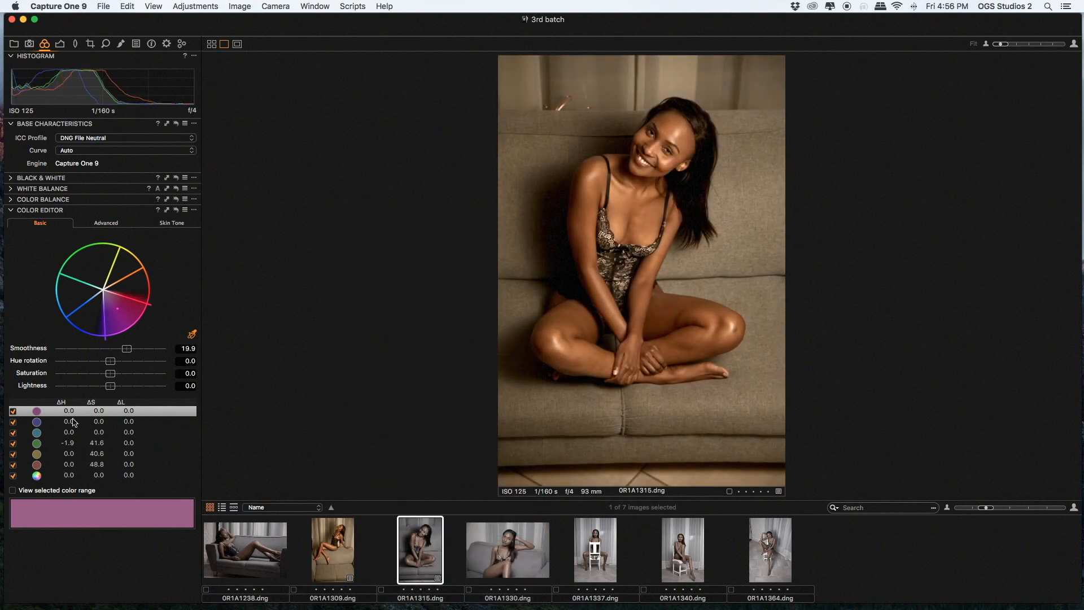
click(122, 267)
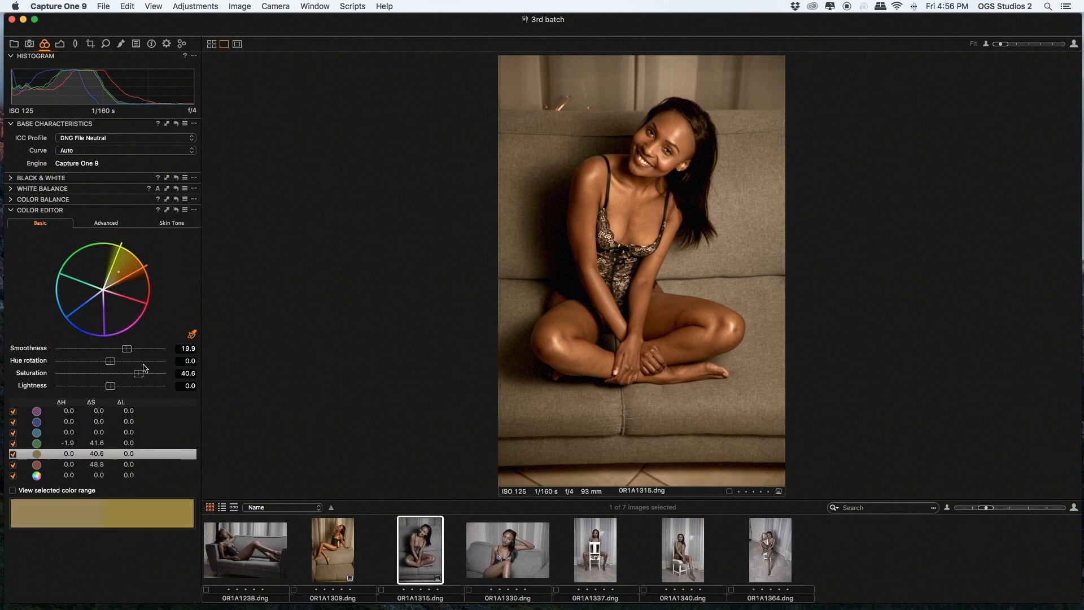
mouse_move(133, 374)
mouse_down()
mouse_move(98, 380)
mouse_move(133, 390)
mouse_up()
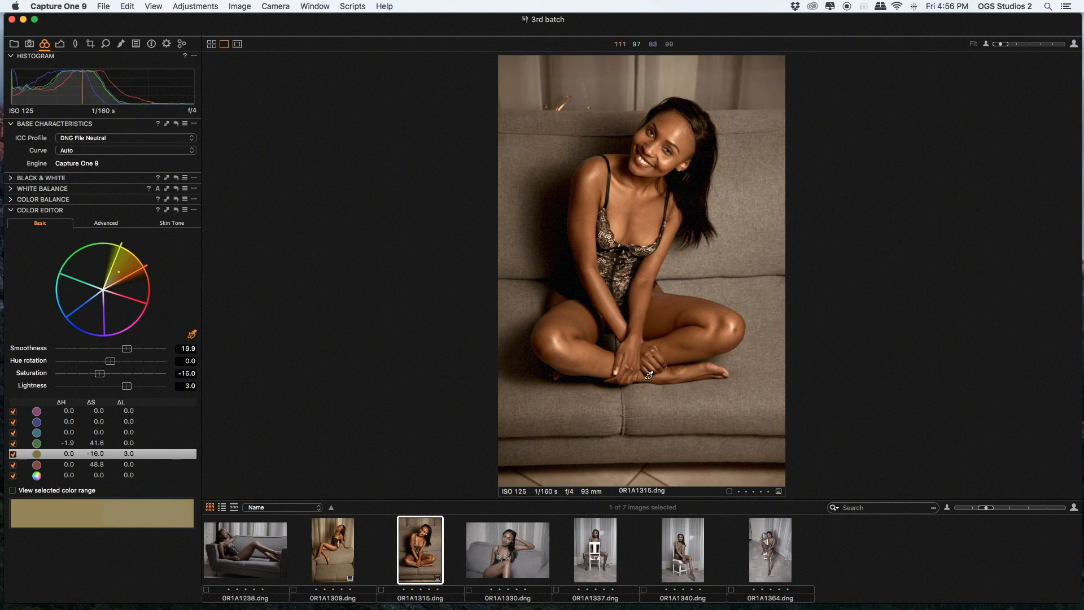
- Apply the copied adjustments to 0R1A1330.dng, set its yellow range's saturation to 10.4, and reduce that range's smoothness
click(515, 572)
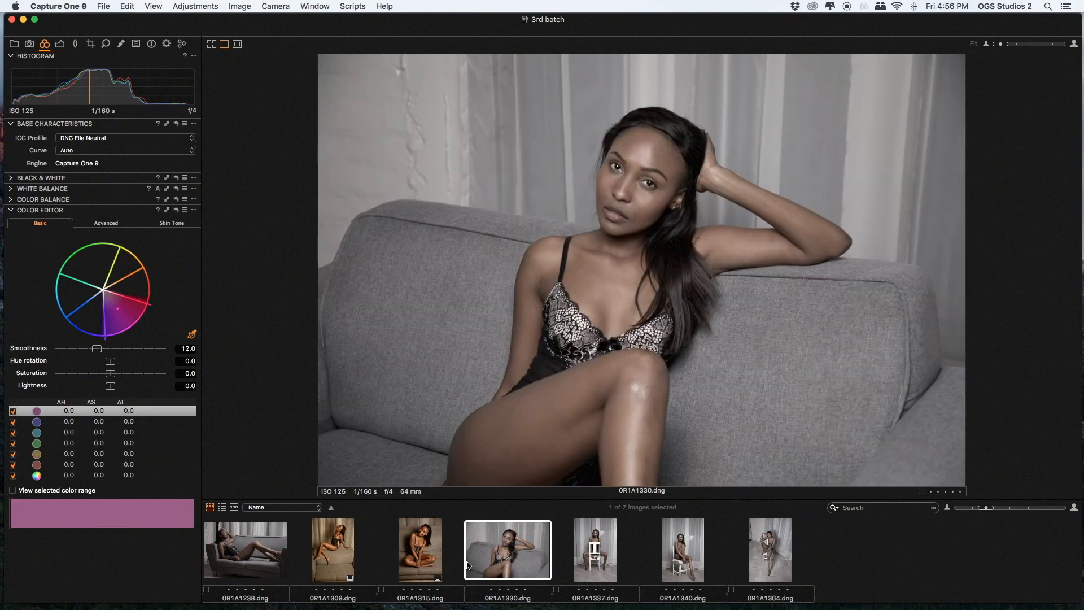
right_click(525, 558)
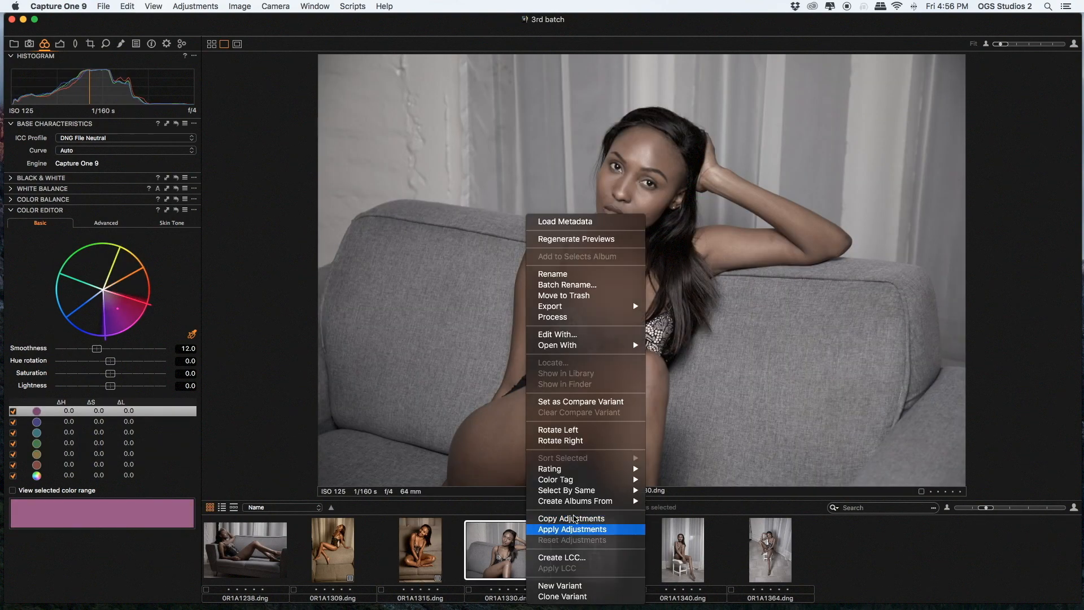
click(564, 522)
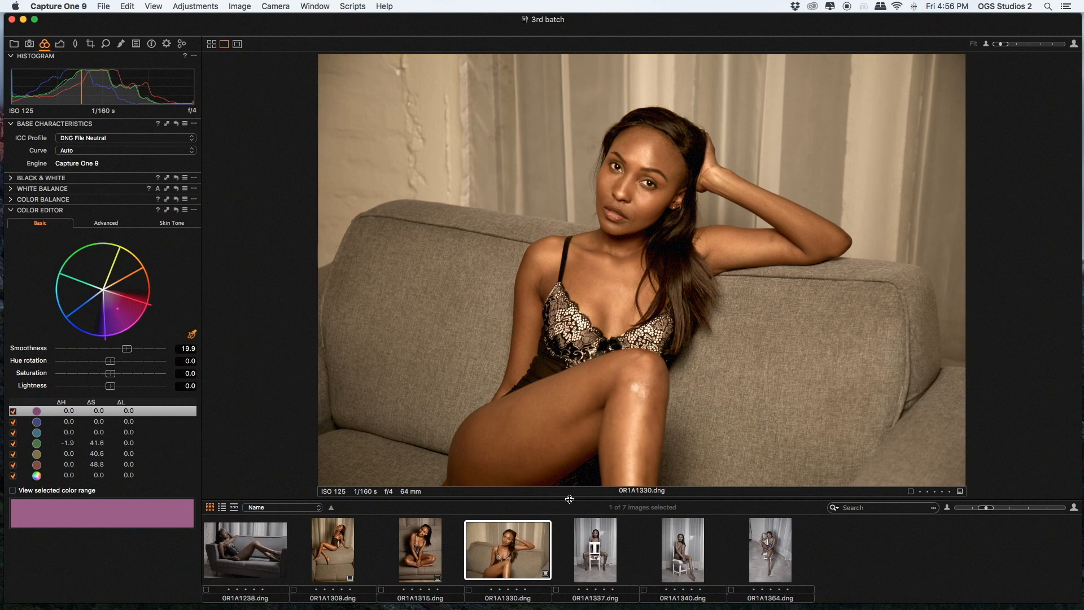
click(128, 273)
drag(139, 373, 117, 374)
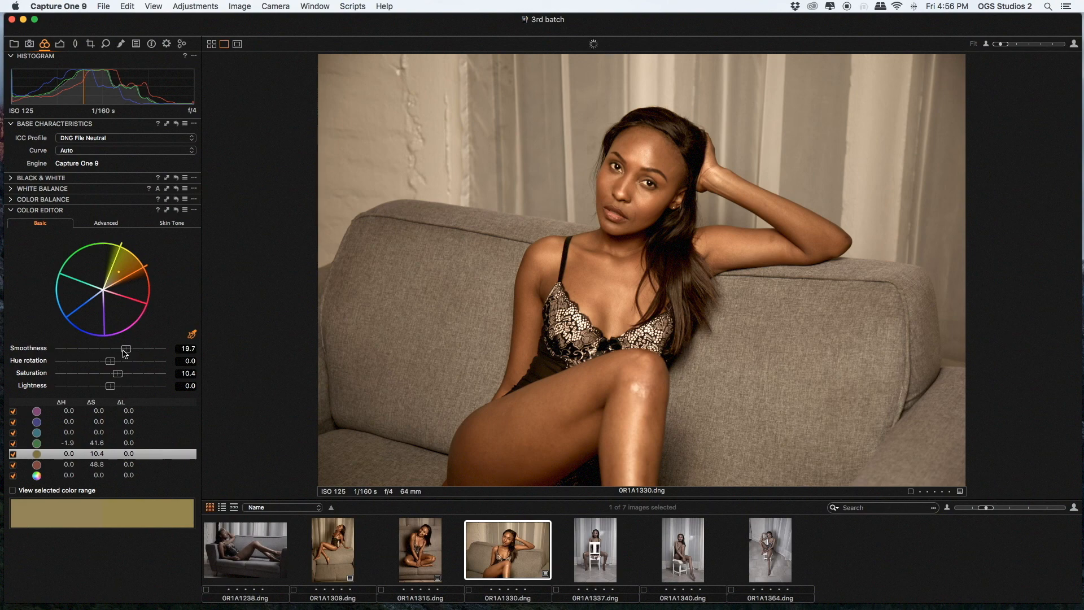
drag(126, 348, 119, 350)
- Slightly lower the yellow range's lightness on 0R1A1315.dng
click(427, 559)
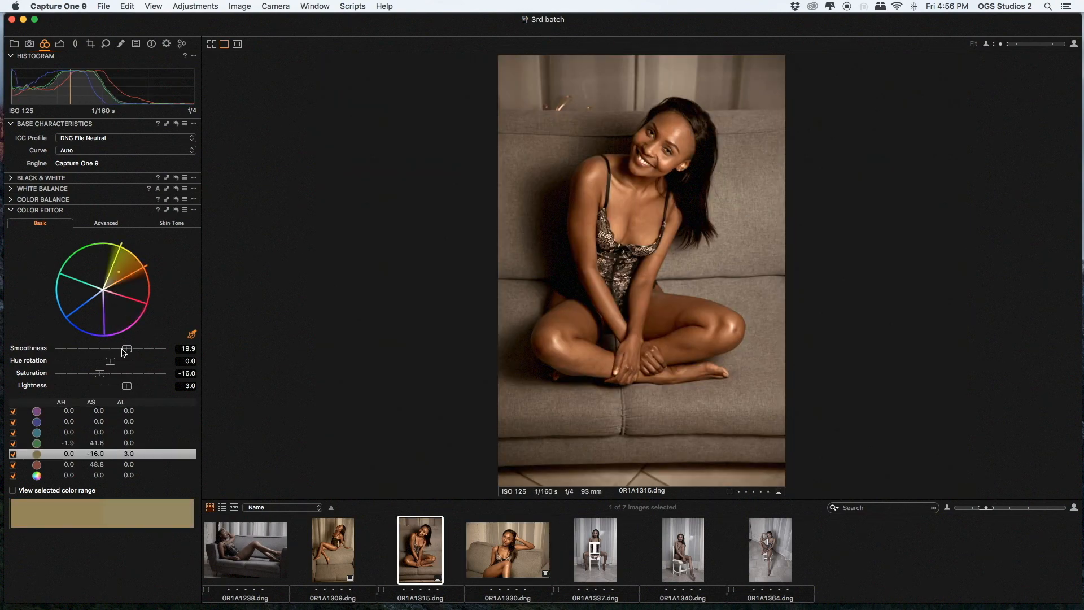
drag(127, 386, 123, 386)
- Apply the copied adjustments to 0R1A1337.dng, 0R1A1340.dng, 0R1A1364.dng and 0R1A1238.dng
click(597, 532)
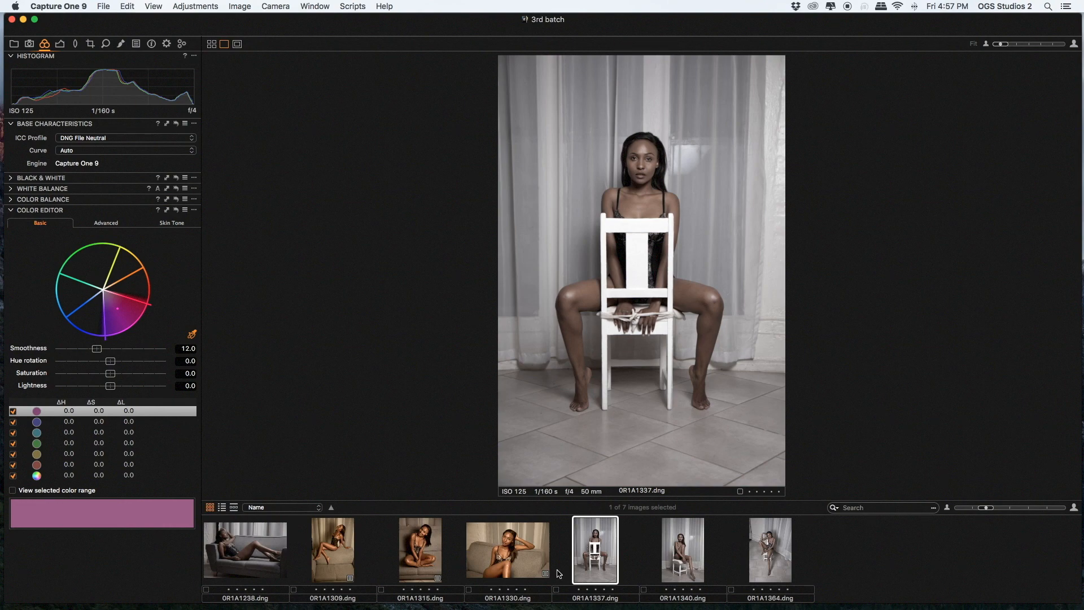
right_click(590, 558)
click(635, 534)
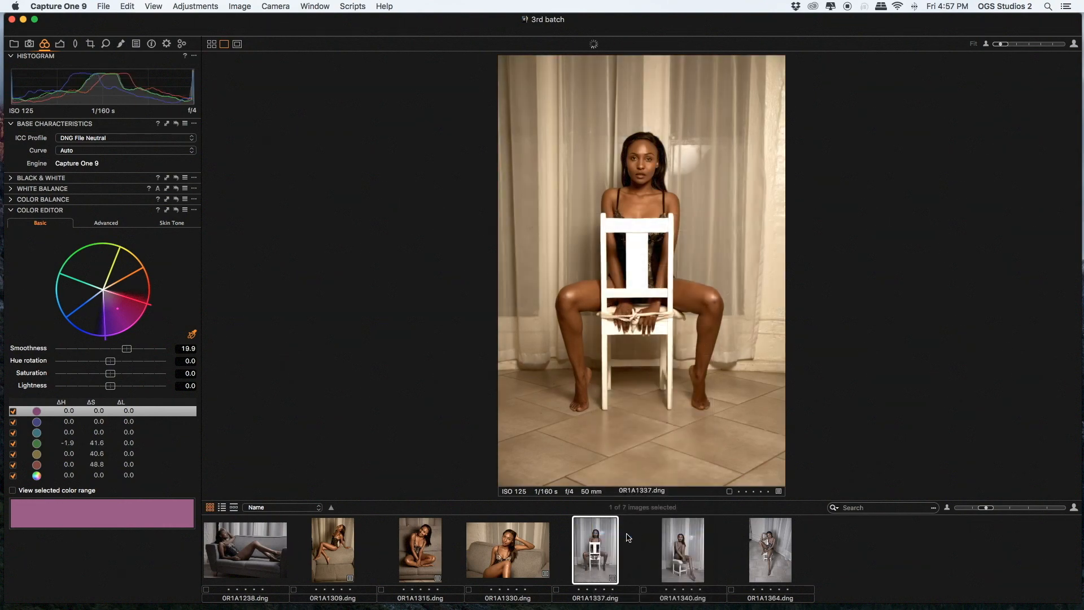
click(675, 557)
right_click(684, 540)
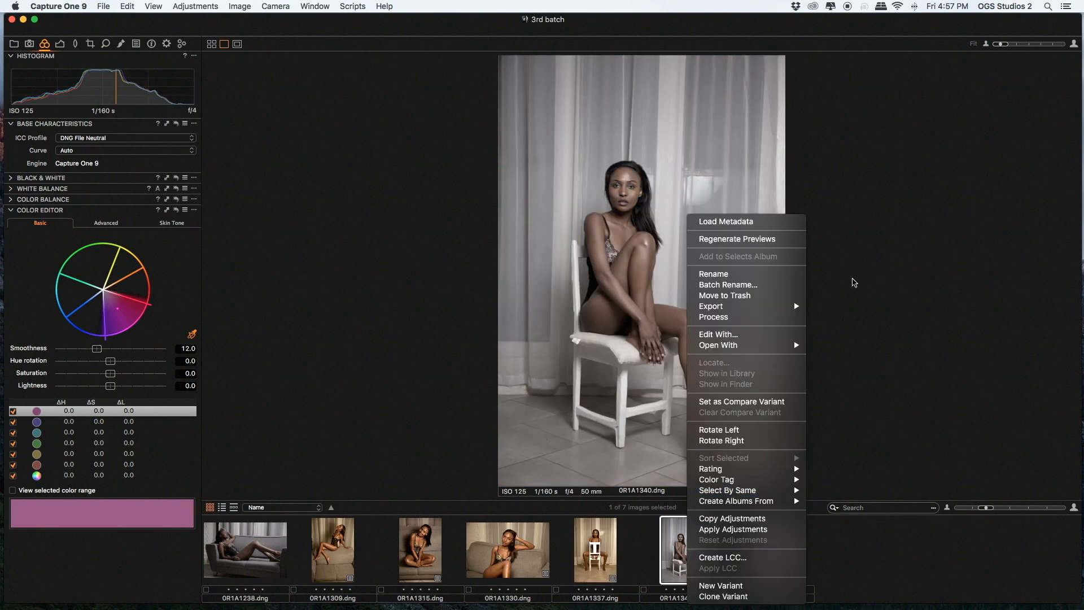
click(733, 529)
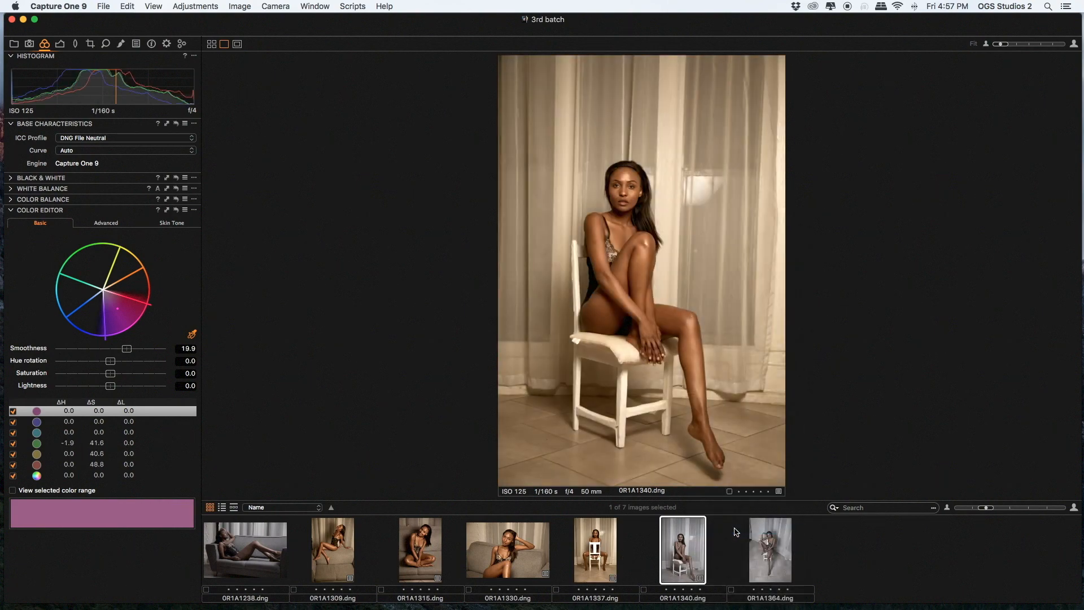
click(773, 550)
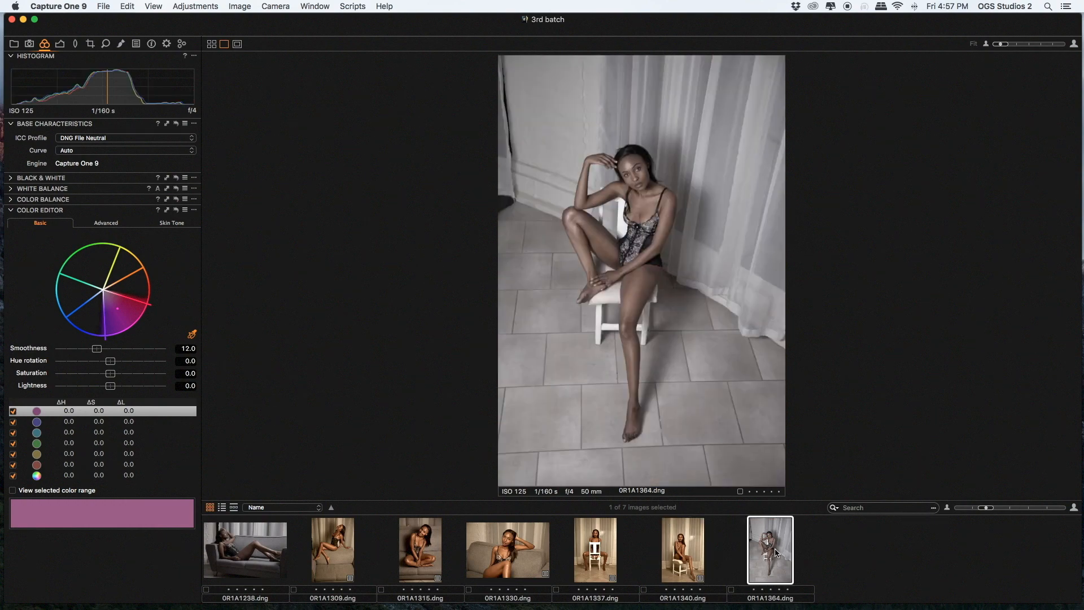
right_click(768, 565)
click(804, 533)
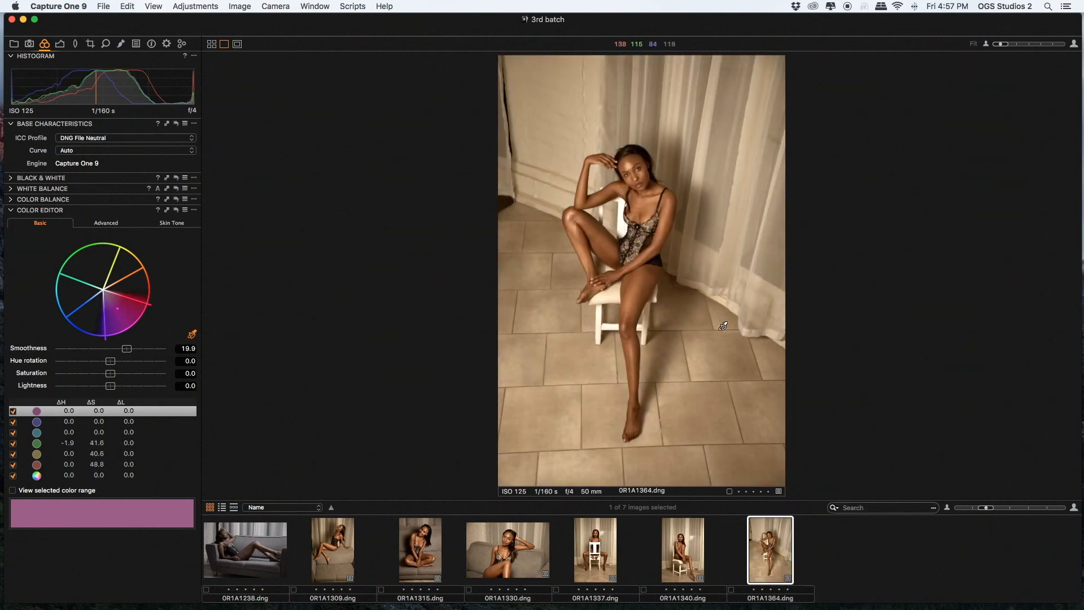
right_click(237, 556)
click(285, 529)
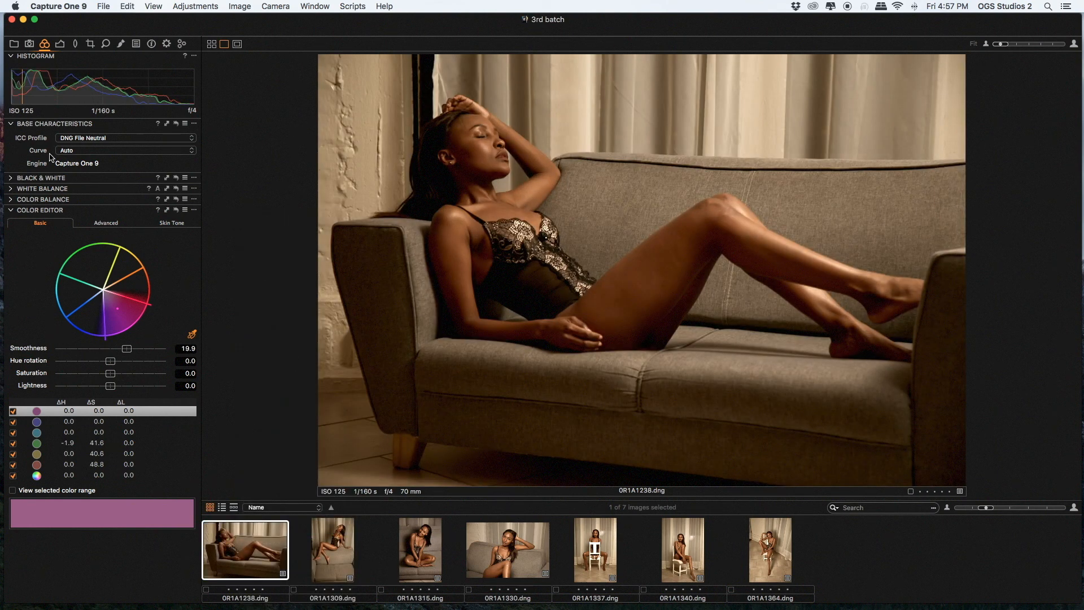
- Lower the red range's saturation to 25.8 on 0R1A1238.dng
click(11, 189)
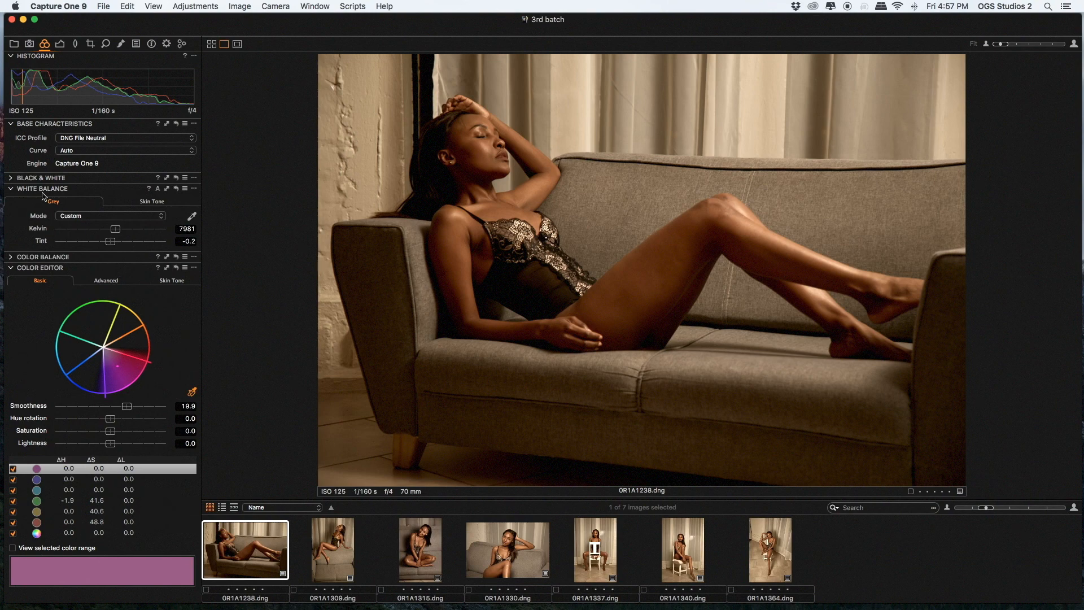
click(12, 190)
click(127, 276)
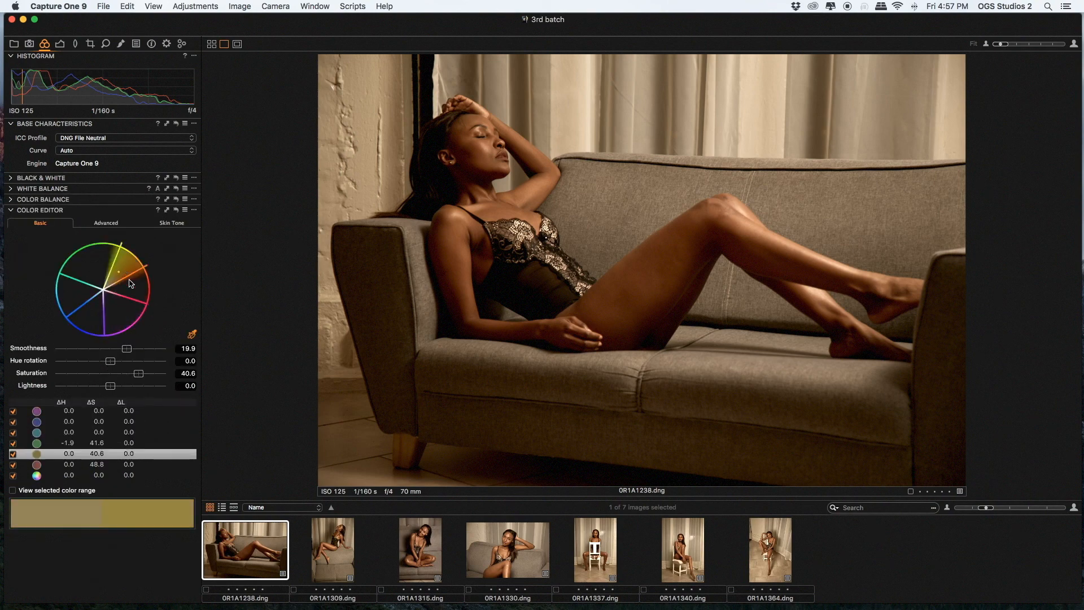
click(132, 285)
mouse_move(140, 373)
mouse_down()
mouse_move(112, 378)
mouse_move(129, 377)
mouse_up()
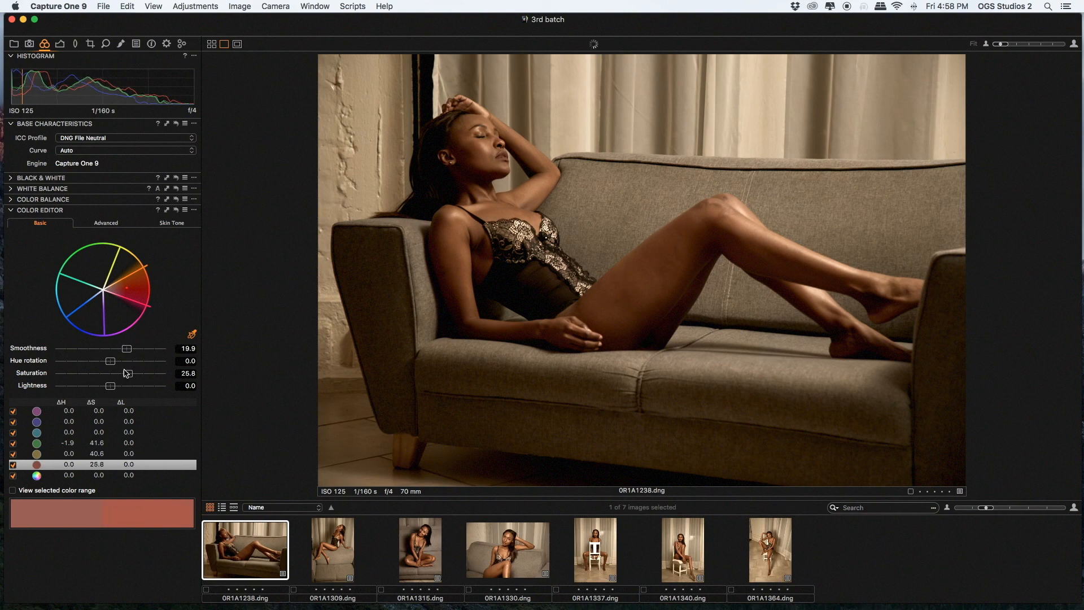
- View 0R1A1309.dng, 0R1A1315.dng, 0R1A1340.dng and 0R1A1364.dng to compare their grades with 0R1A1238.dng
click(329, 552)
click(419, 556)
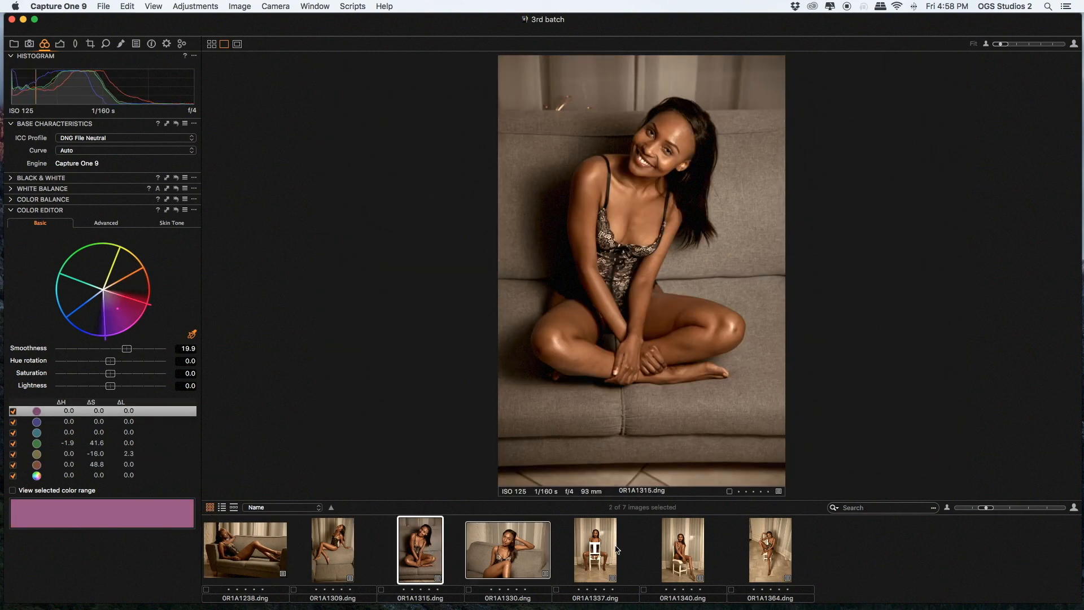
click(684, 557)
click(775, 553)
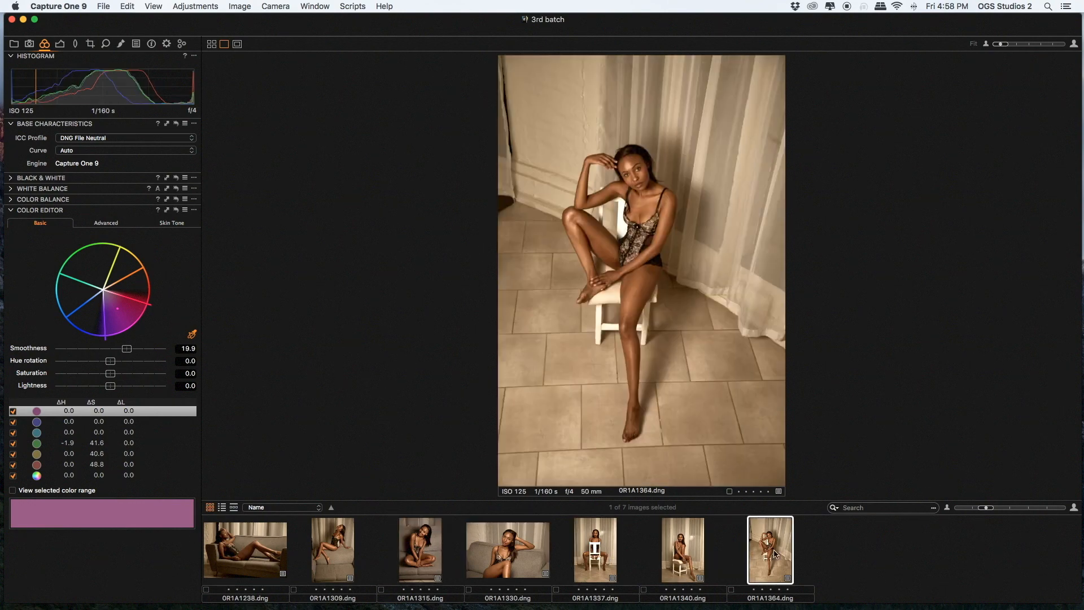
click(246, 557)
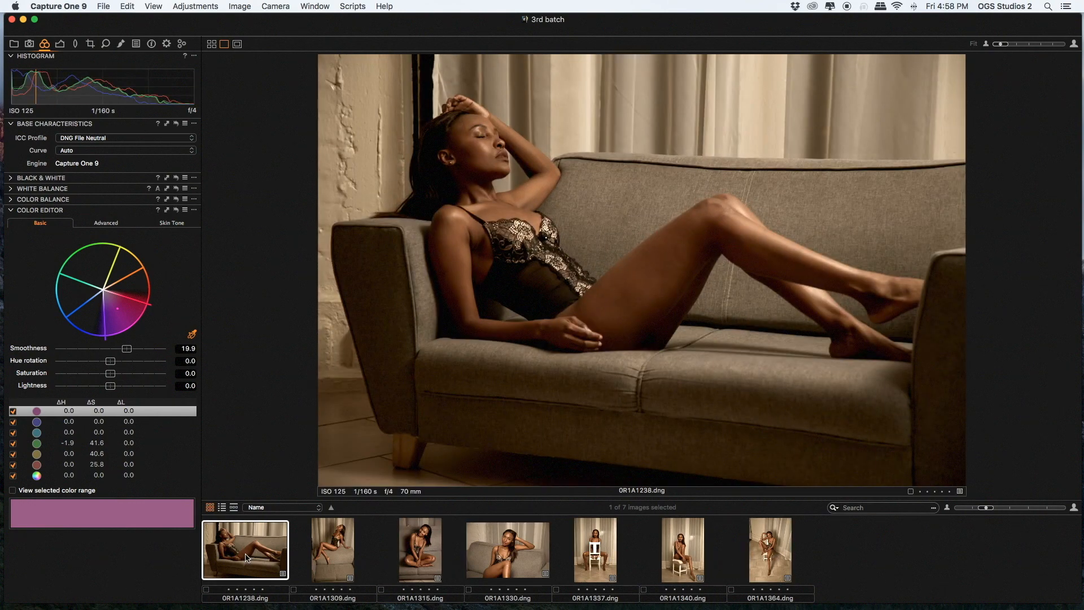
click(148, 6)
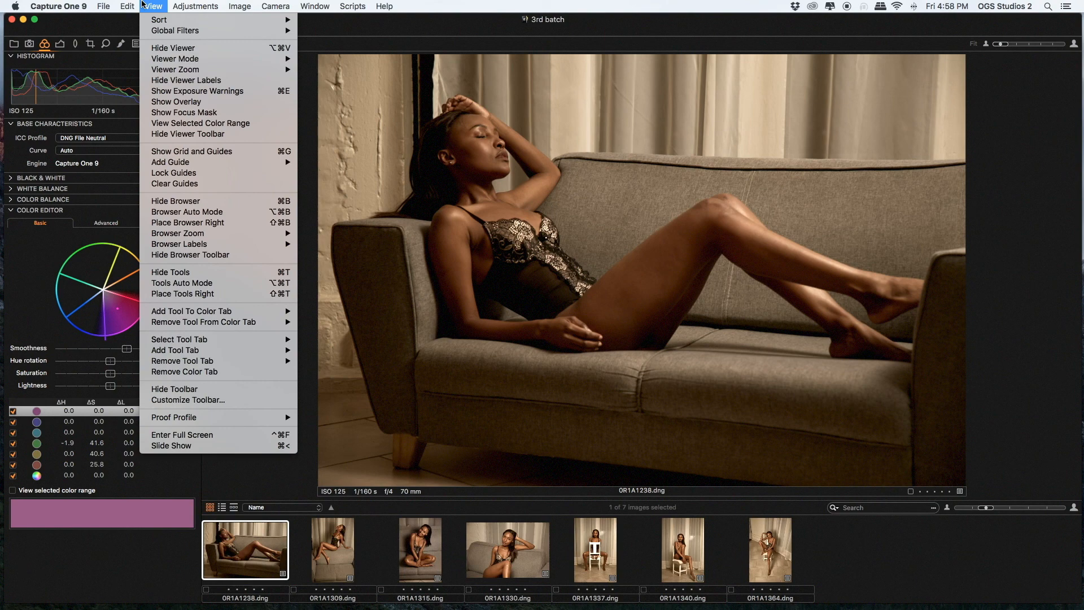
mouse_move(158, 22)
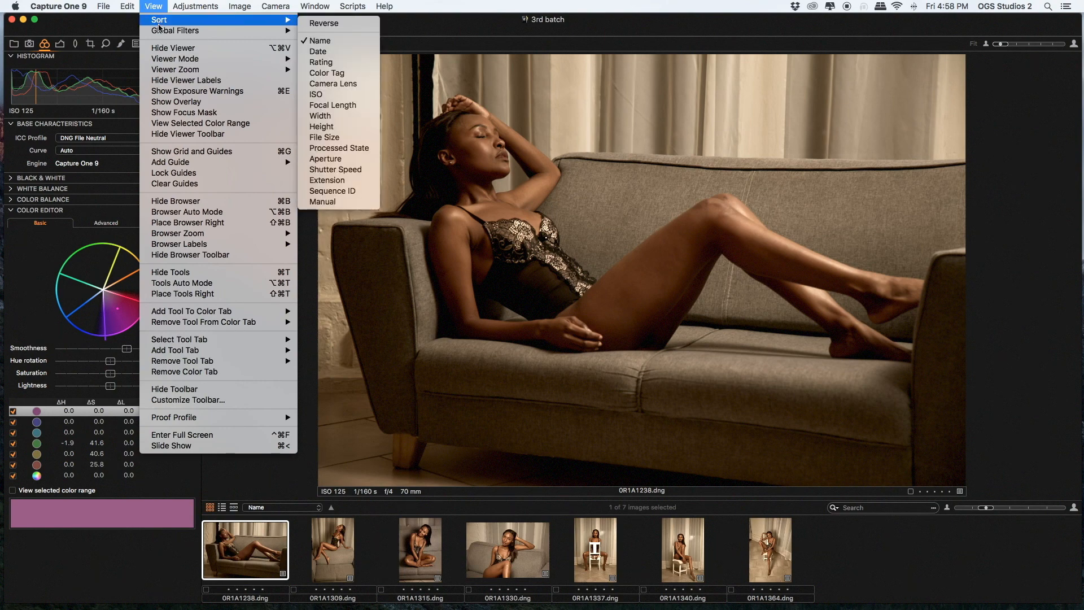
mouse_move(203, 309)
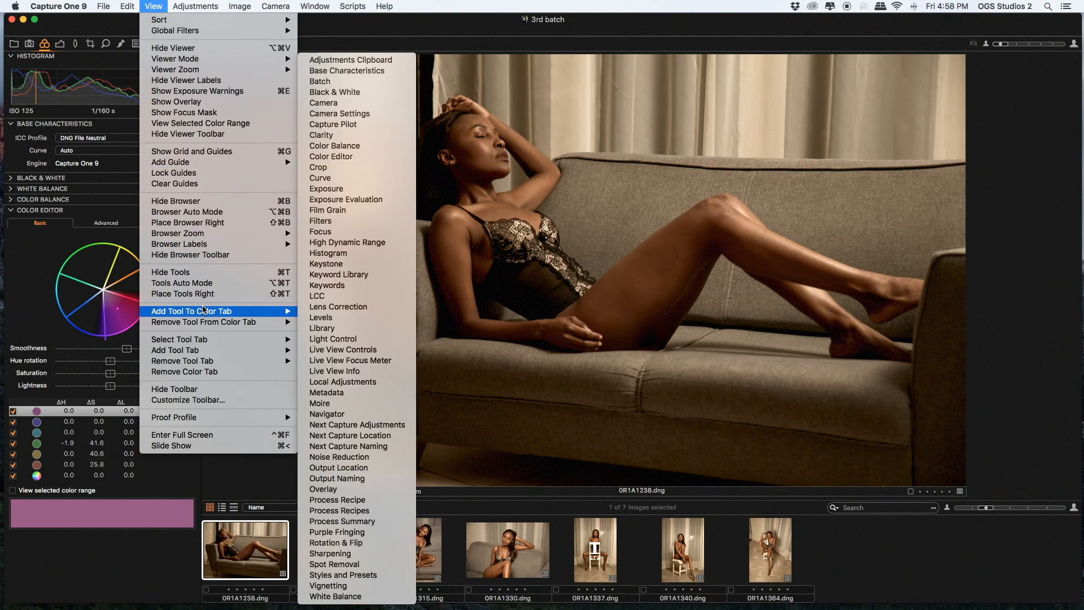
mouse_move(181, 4)
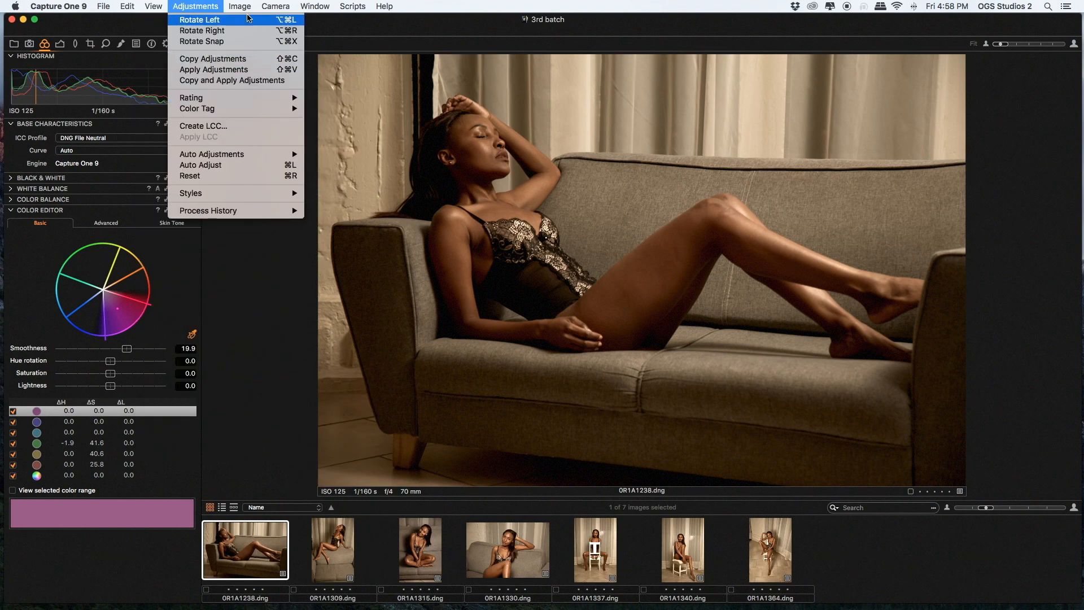
mouse_move(248, 4)
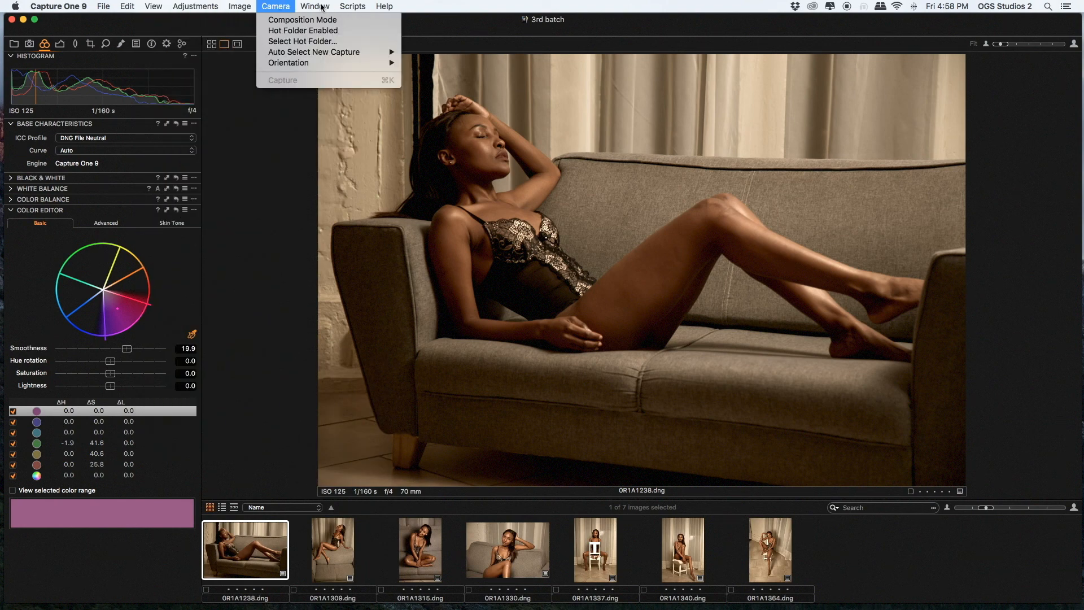
mouse_move(104, 4)
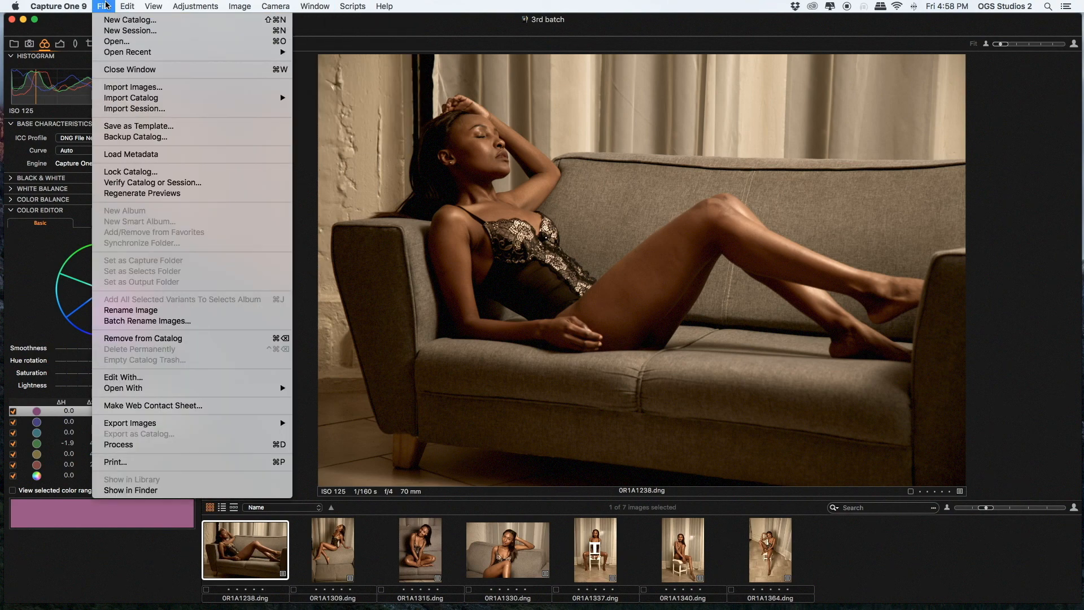
- Set 0R1A1238.dng as the compare variant and check it against 0R1A1309.dng
right_click(399, 225)
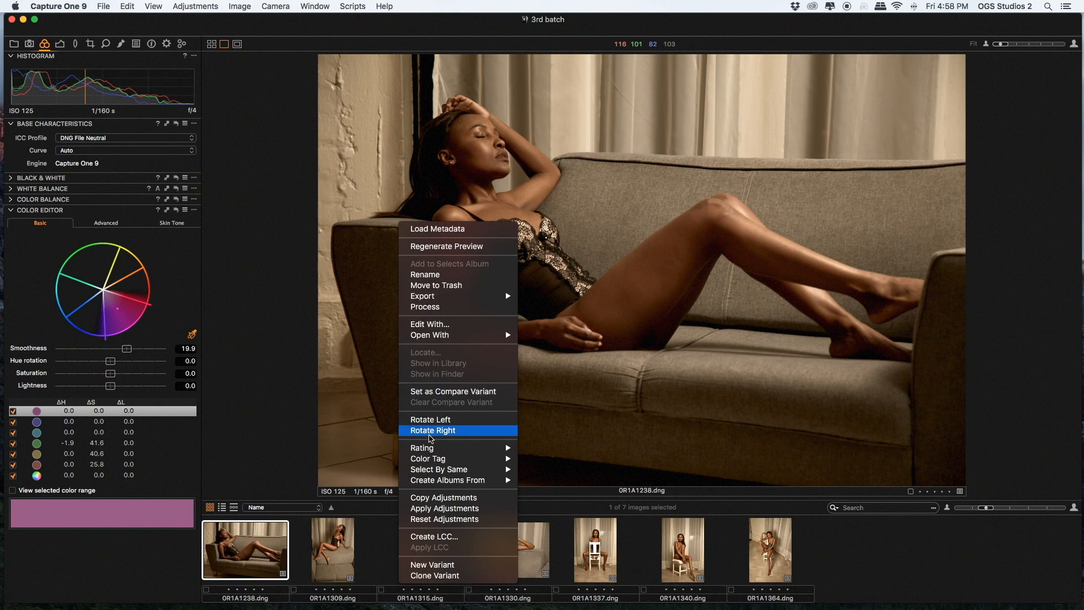
mouse_move(443, 446)
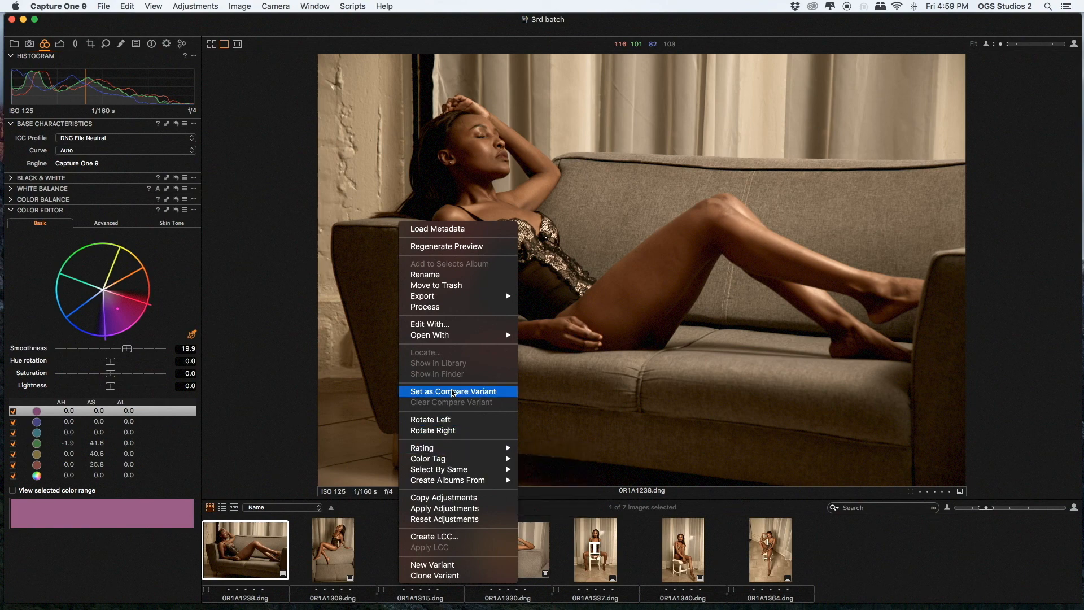
click(453, 392)
key(Right)
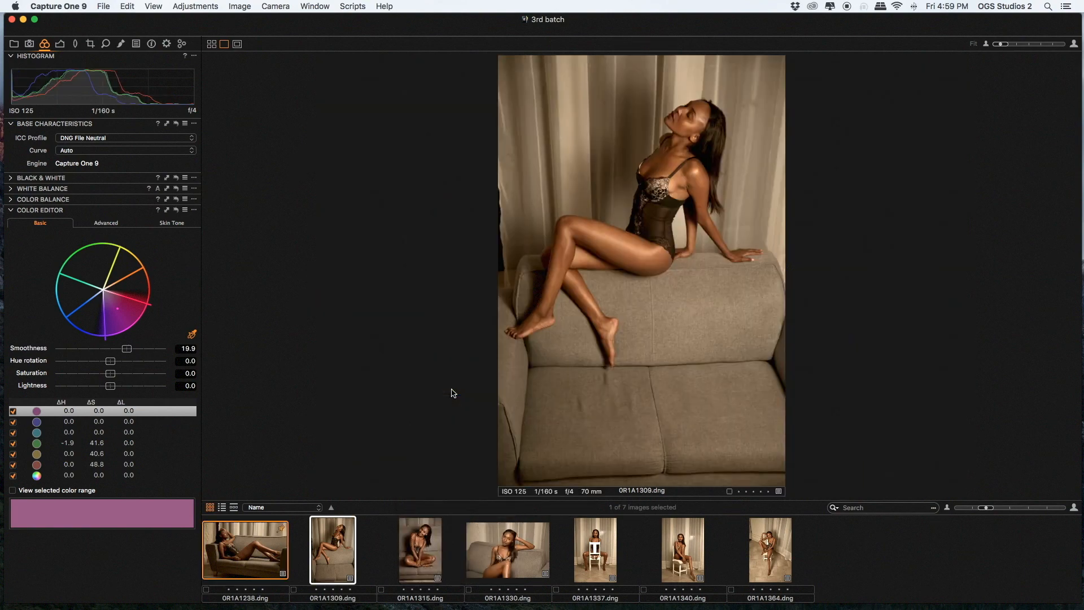
key(Left)
- Reset the adjustments on both 0R1A1238.dng and 0R1A1309.dng
right_click(255, 559)
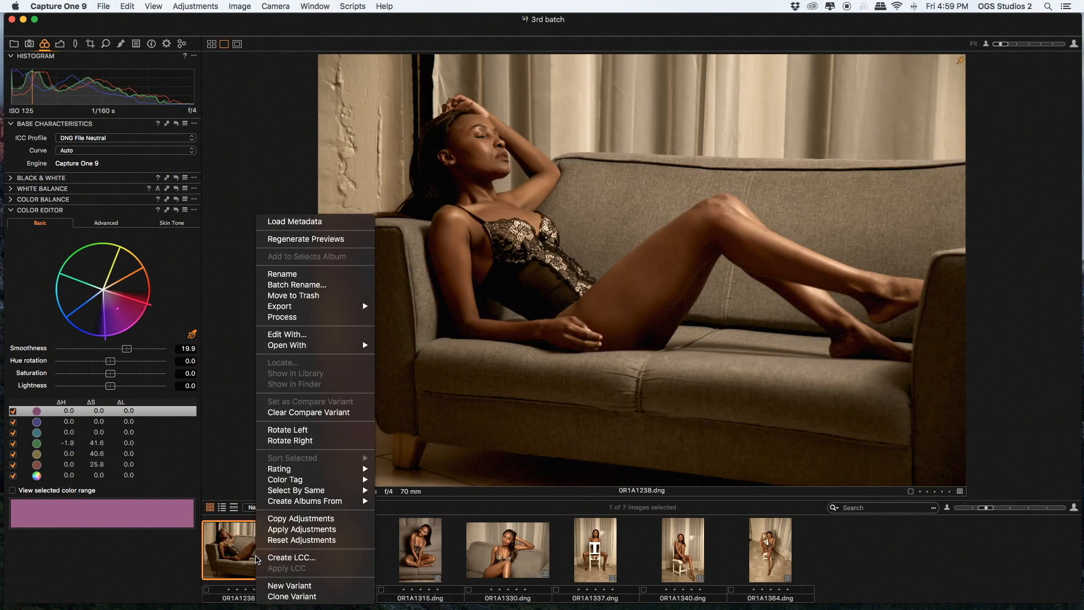
click(223, 546)
super+click(341, 538)
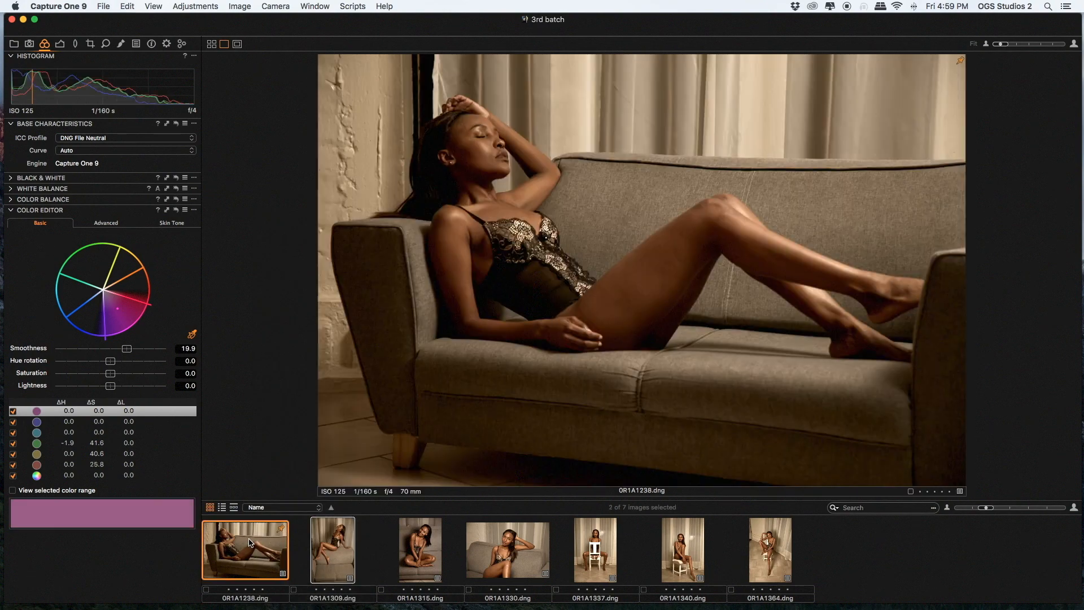
right_click(249, 539)
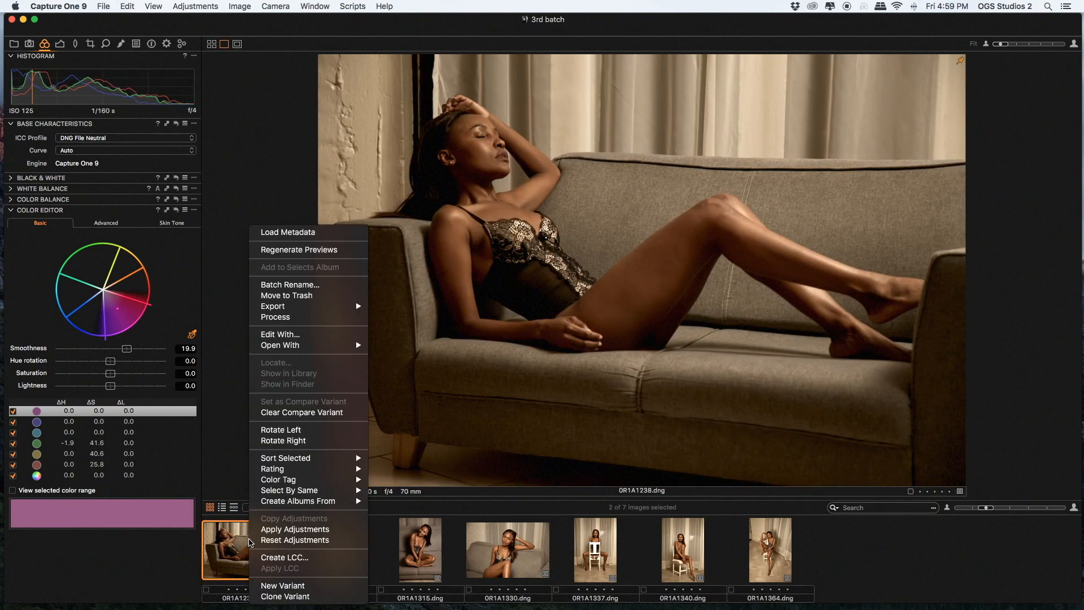
mouse_move(298, 507)
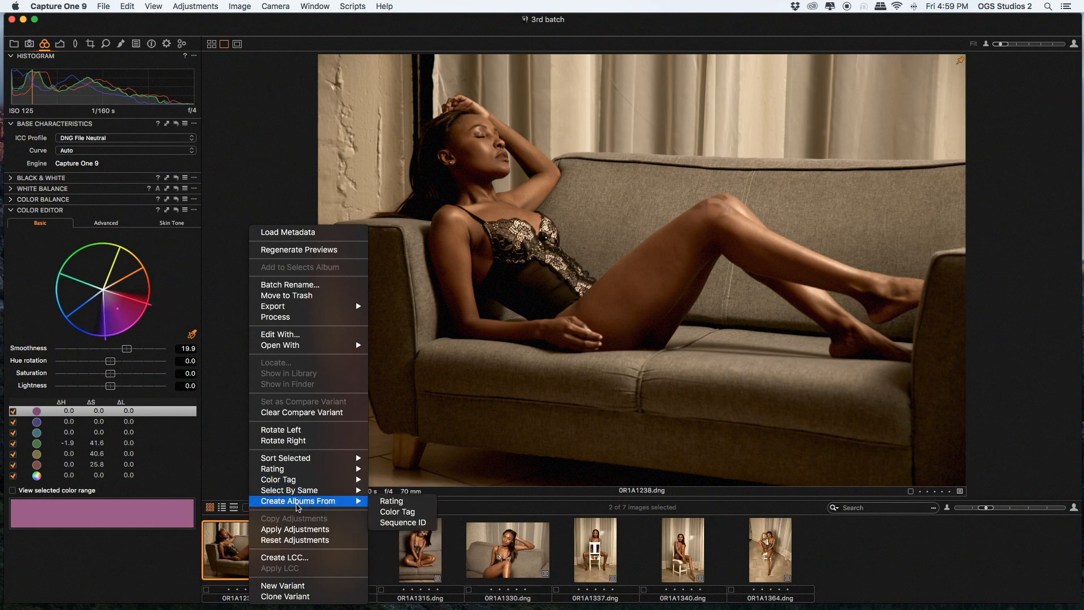
click(295, 539)
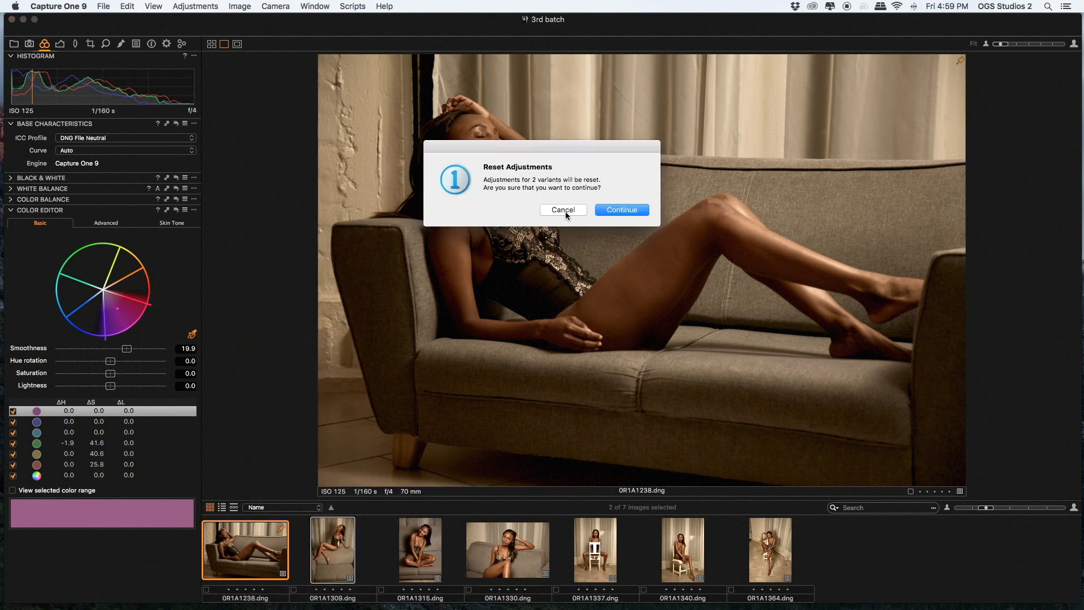
click(620, 210)
- Reapply the copied adjustments to 0R1A1309.dng and 0R1A1238.dng
click(336, 573)
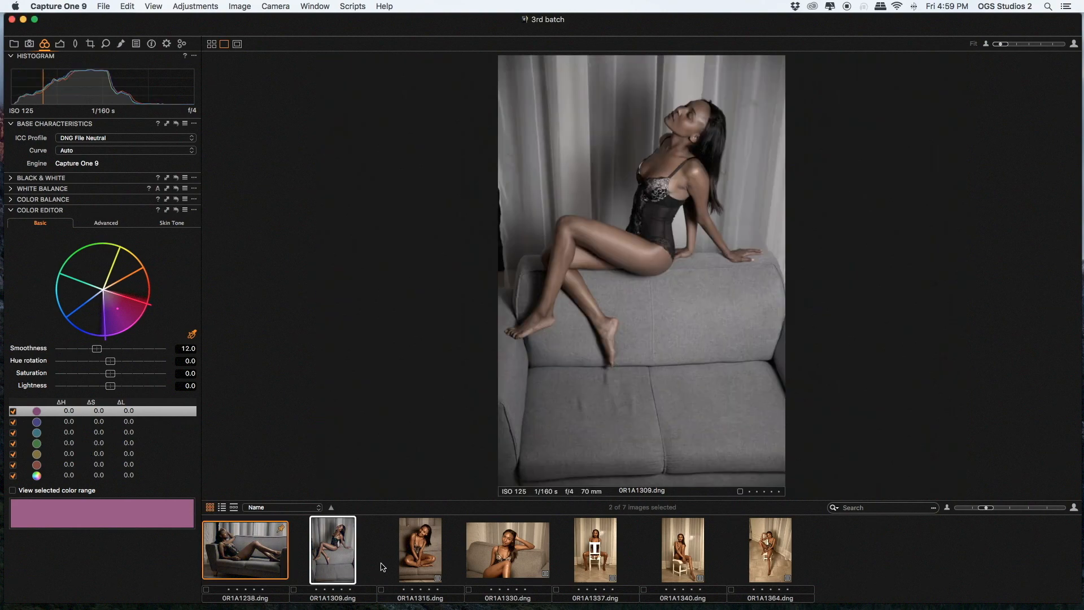
right_click(336, 557)
click(373, 526)
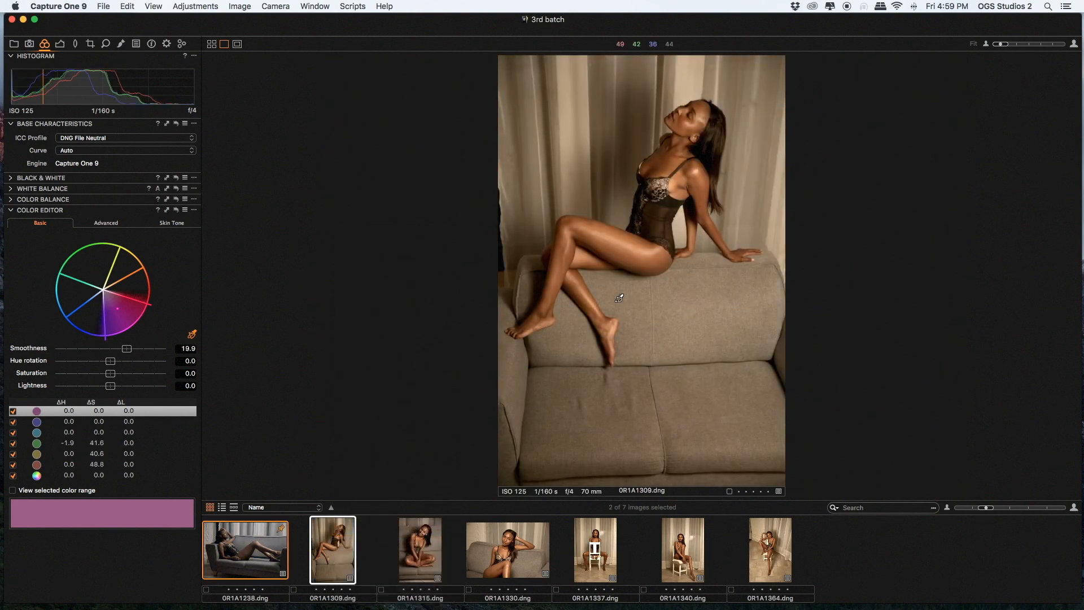
- Check the grades of 0R1A1330.dng, 0R1A1340.dng and 0R1A1364.dng one after another
click(502, 561)
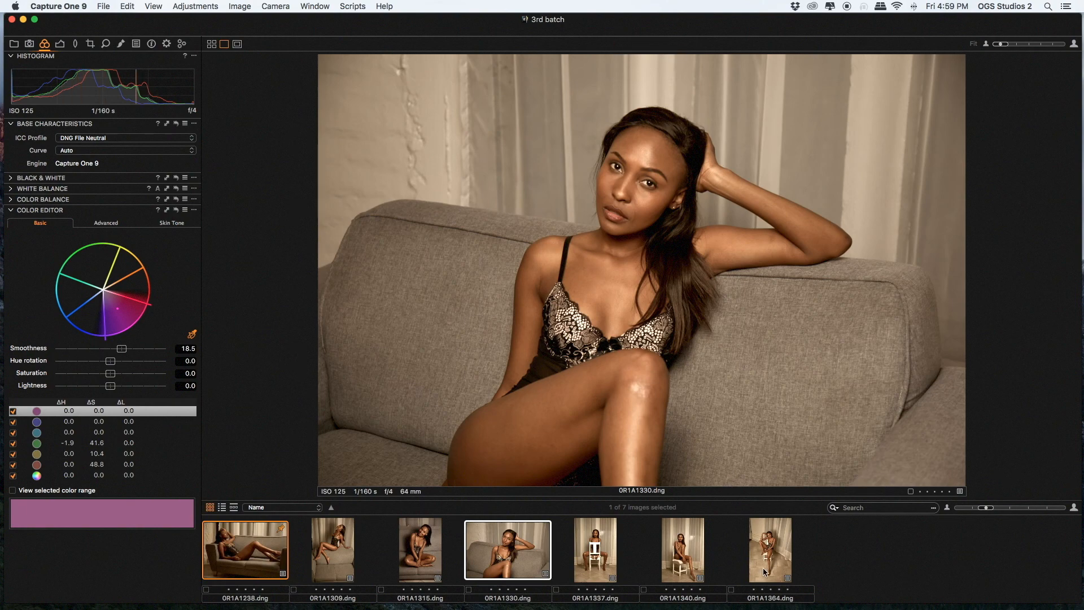
click(698, 571)
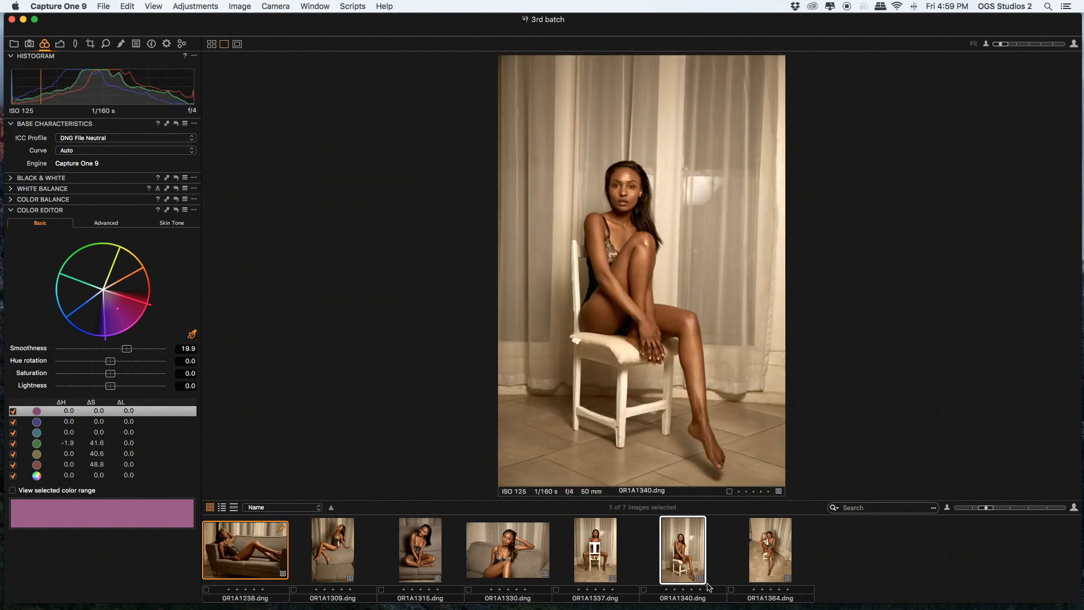
click(755, 560)
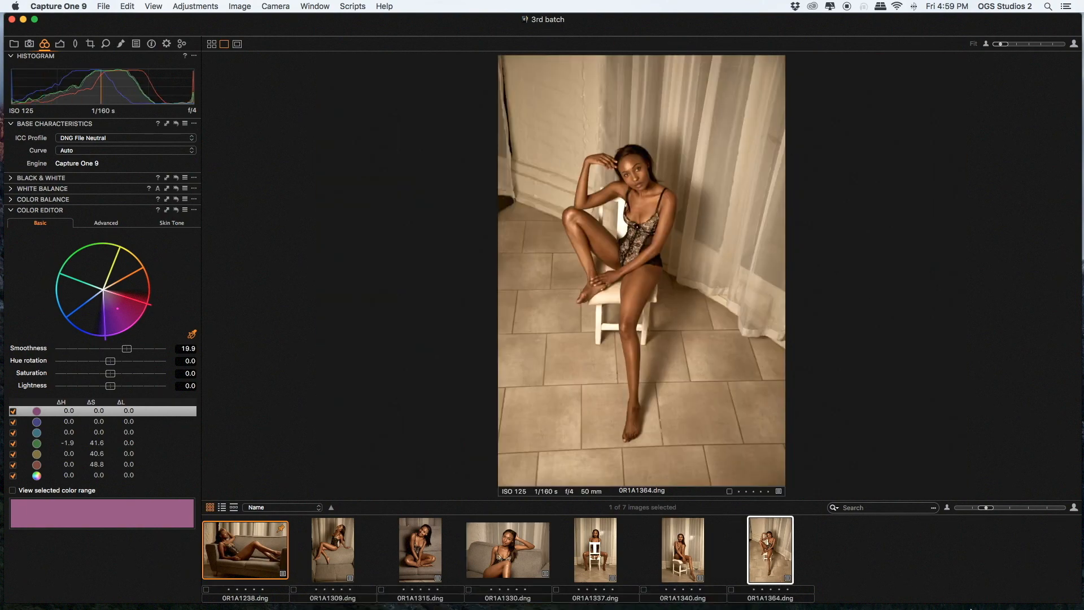
- Clear the compare variant on 0R1A1238.dng and set its red range's saturation to 22.6
right_click(264, 550)
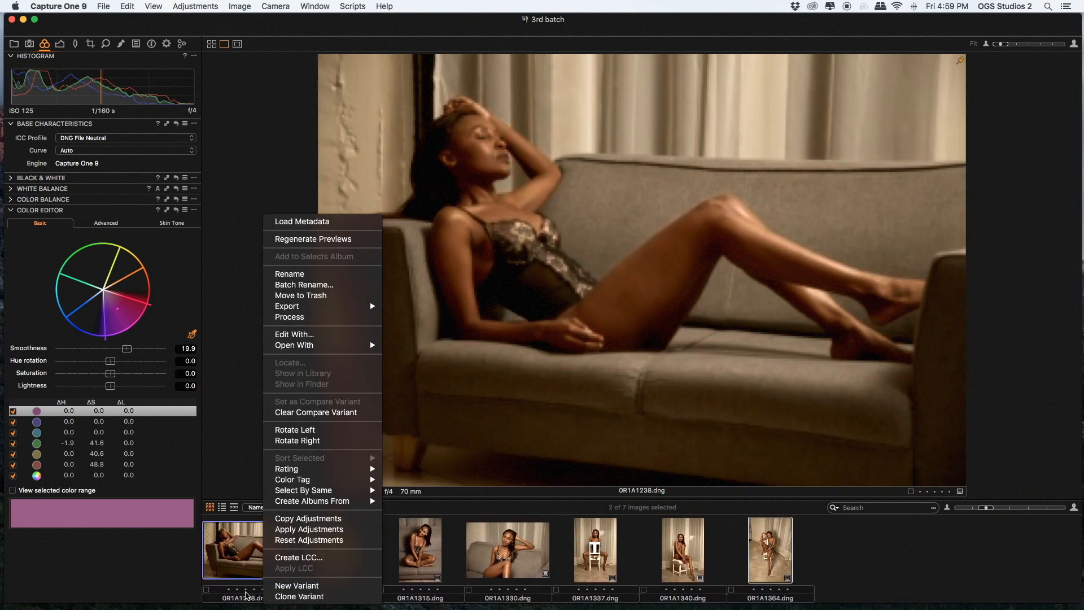
click(345, 413)
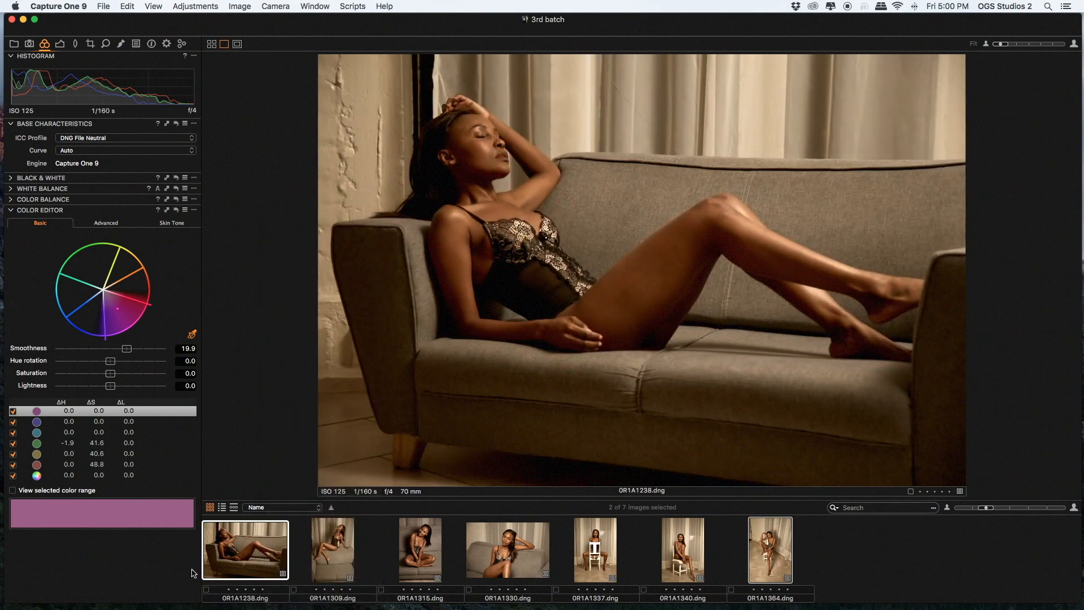
click(128, 284)
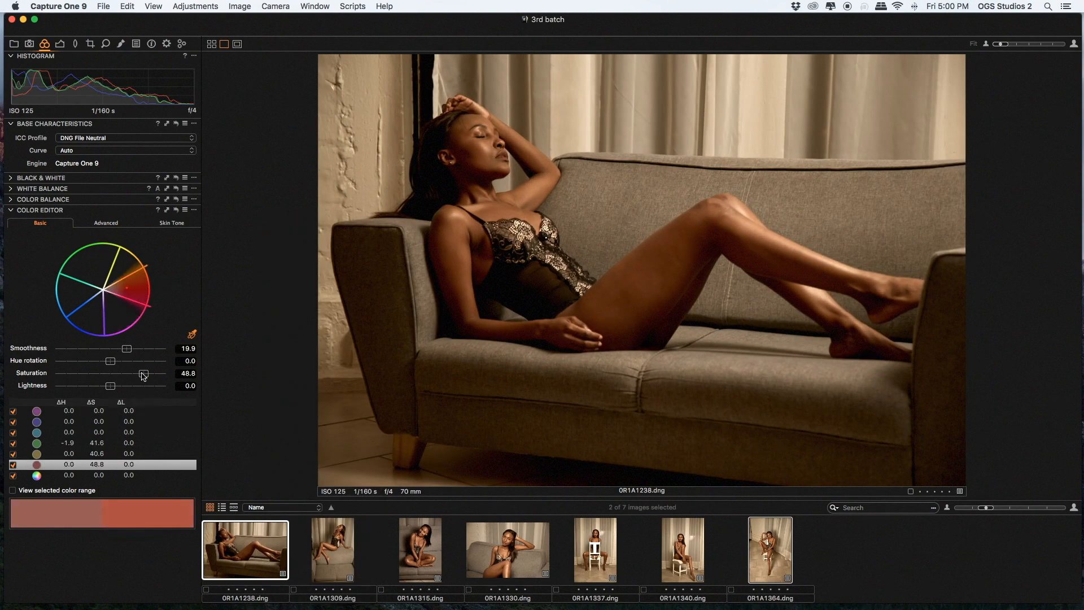
mouse_move(143, 374)
mouse_down()
mouse_move(115, 375)
mouse_move(126, 376)
mouse_up()
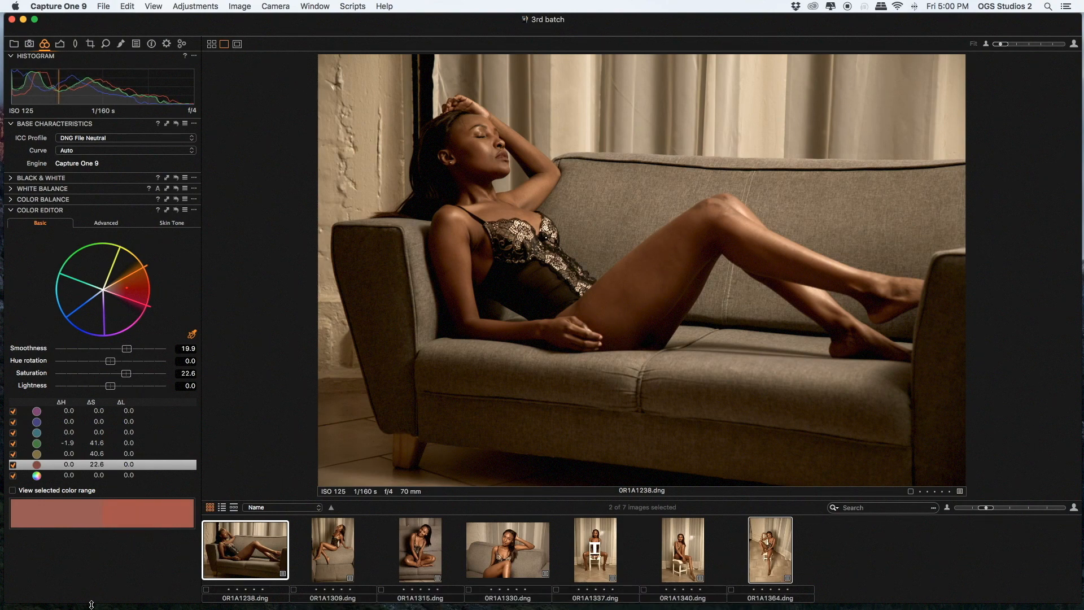
- Compare 0R1A1238.dng with the grades of 0R1A1309.dng and 0R1A1364.dng
click(333, 564)
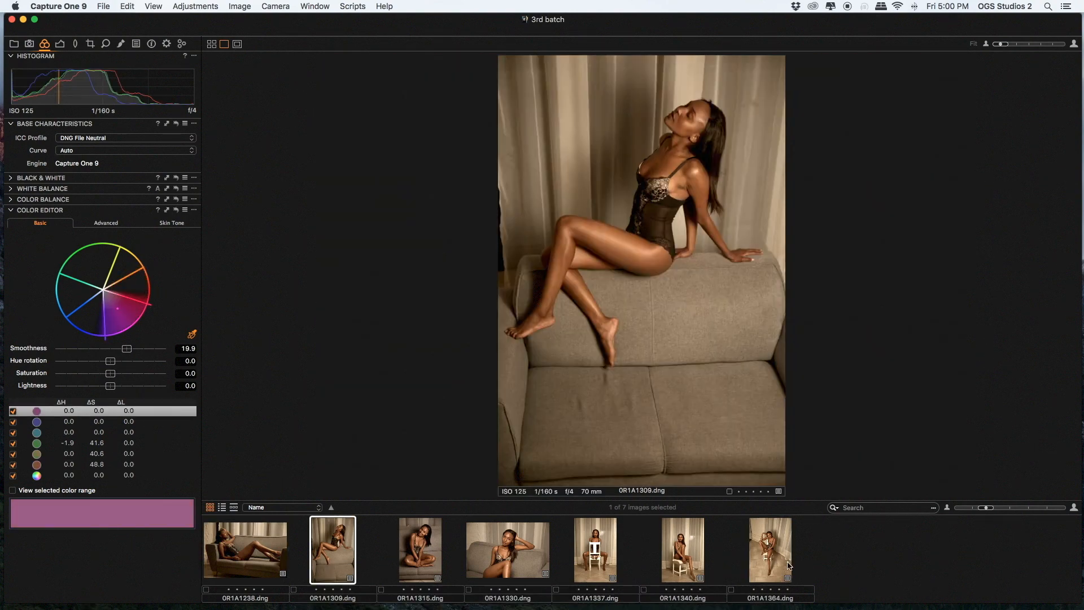
click(768, 557)
click(247, 568)
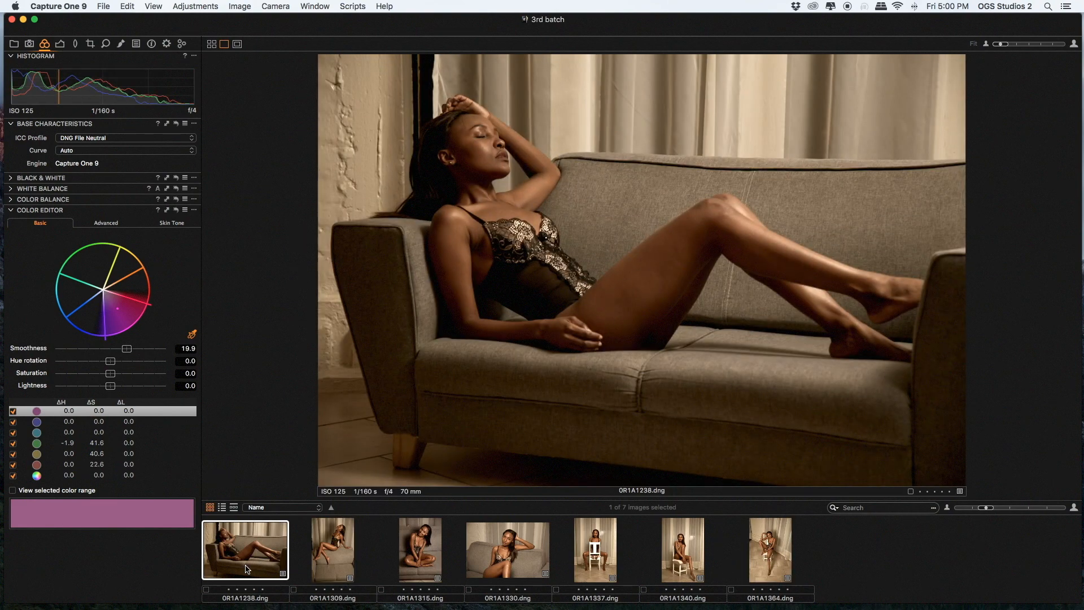
- Select all seven portraits and start exporting them as variants
key(super+a)
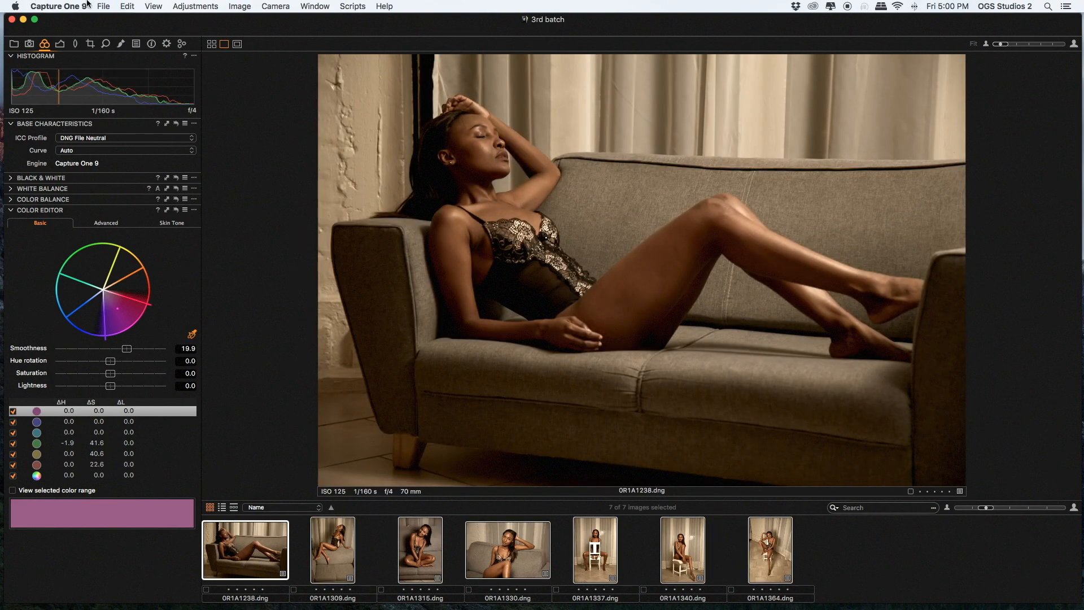
click(103, 7)
mouse_move(158, 423)
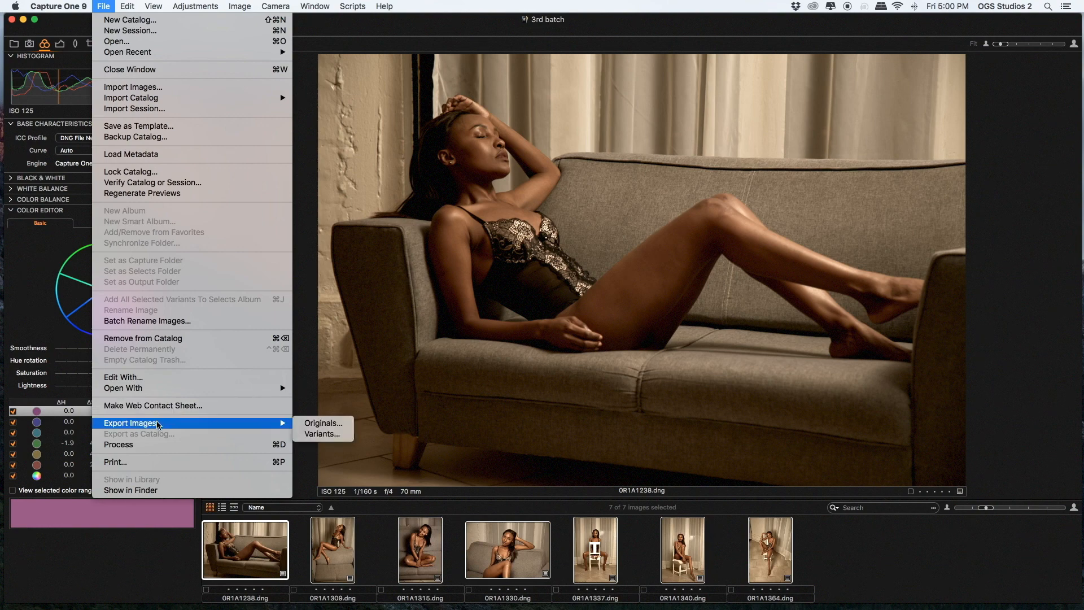
click(317, 434)
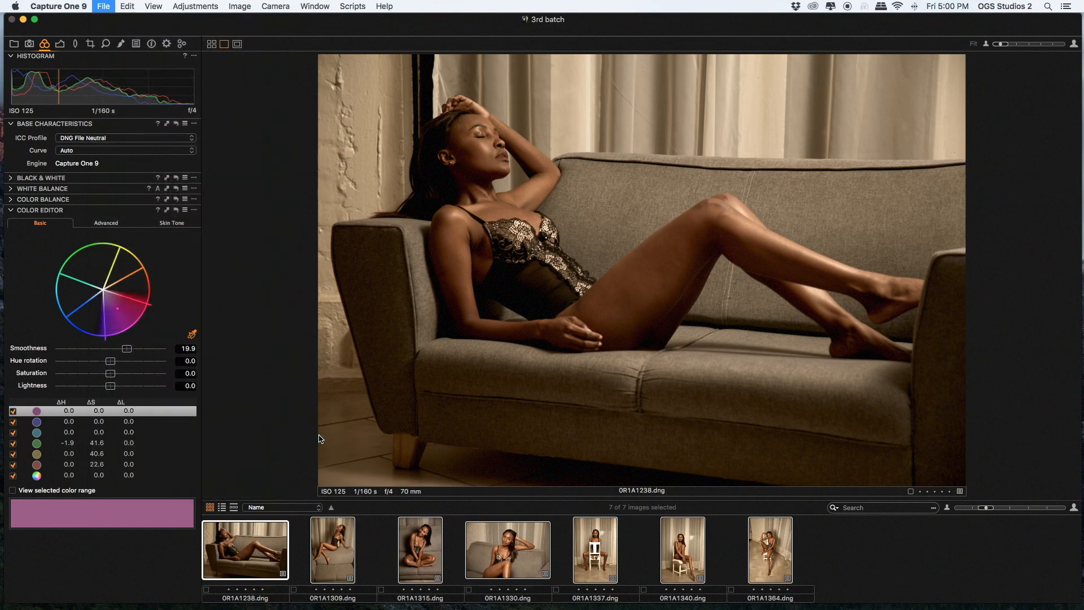
- Create a folder named 3rd batch inside the desktop's Third batch folder and set it as the export location
click(557, 57)
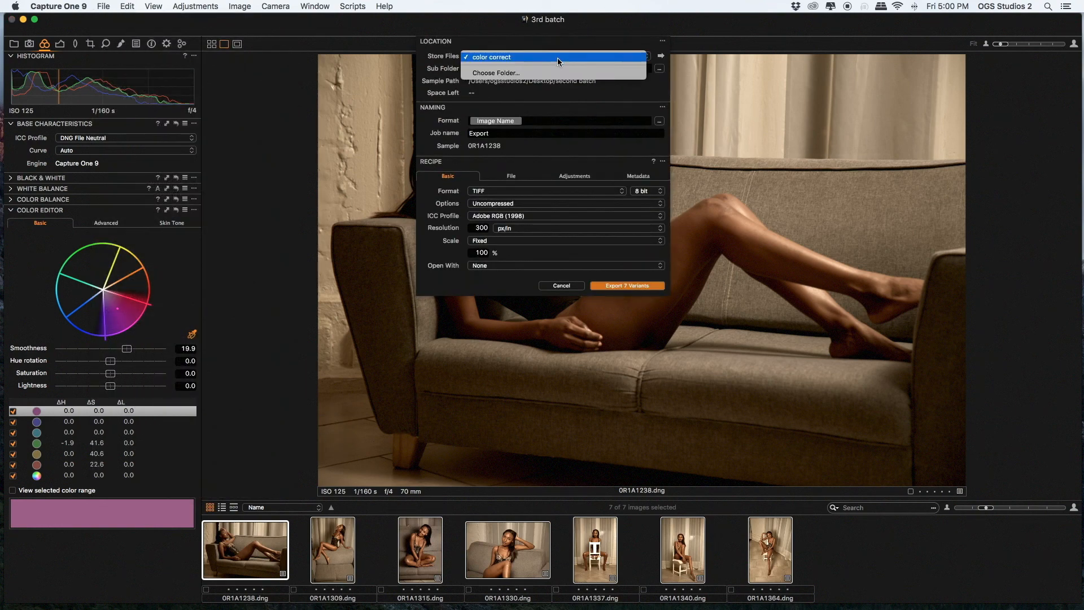
click(532, 73)
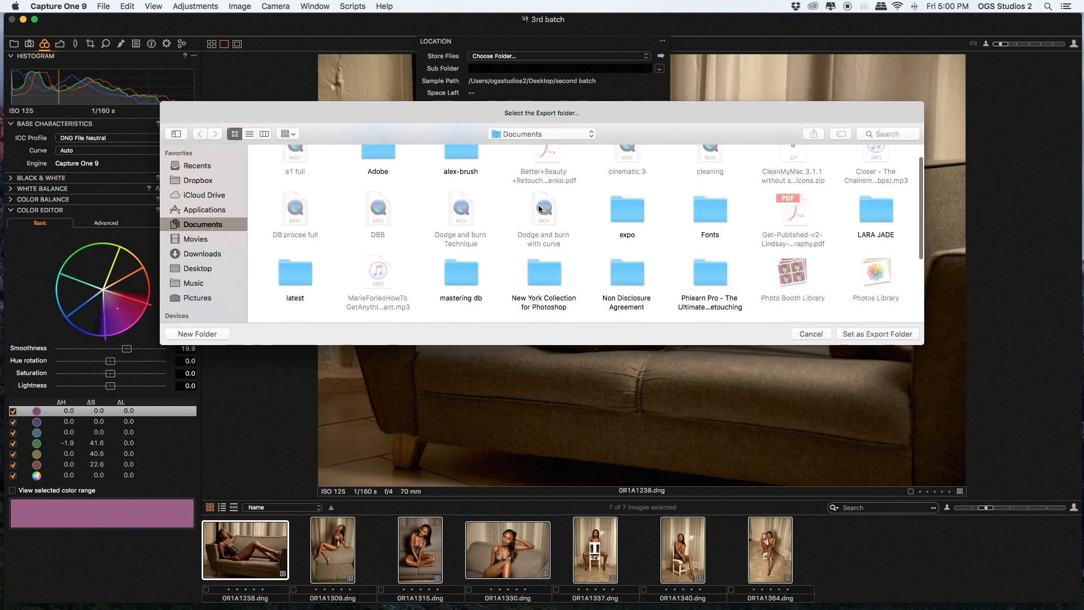
click(197, 268)
double_click(504, 172)
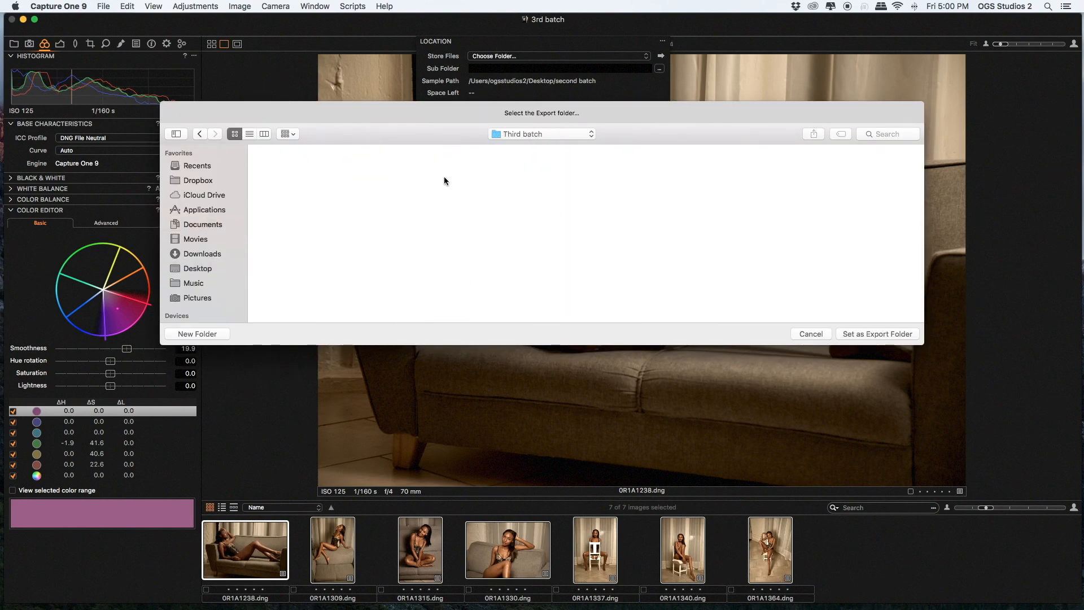
click(197, 333)
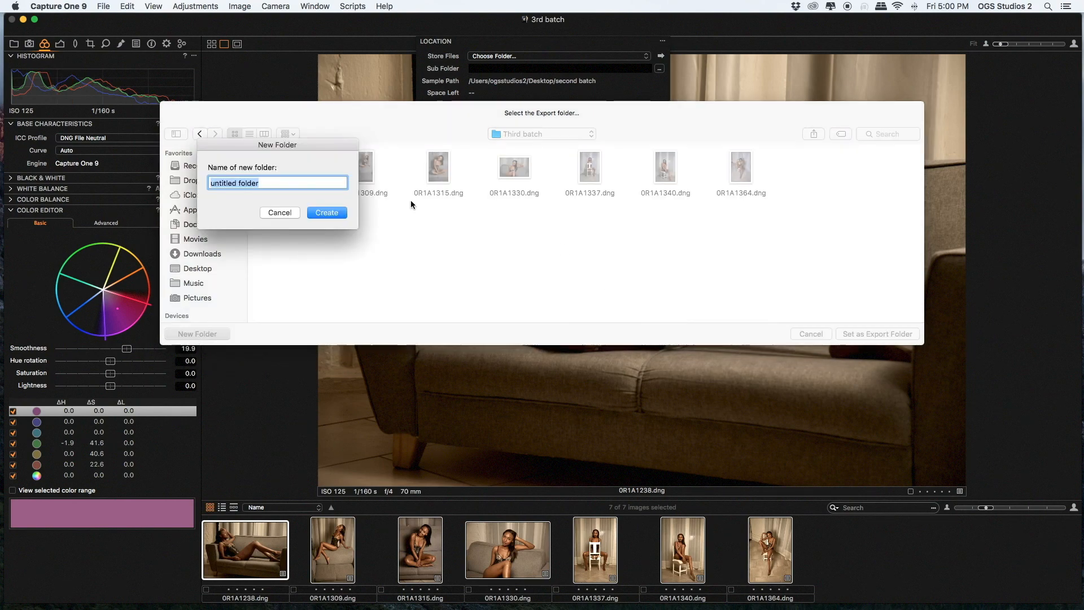
text(3rd batch)
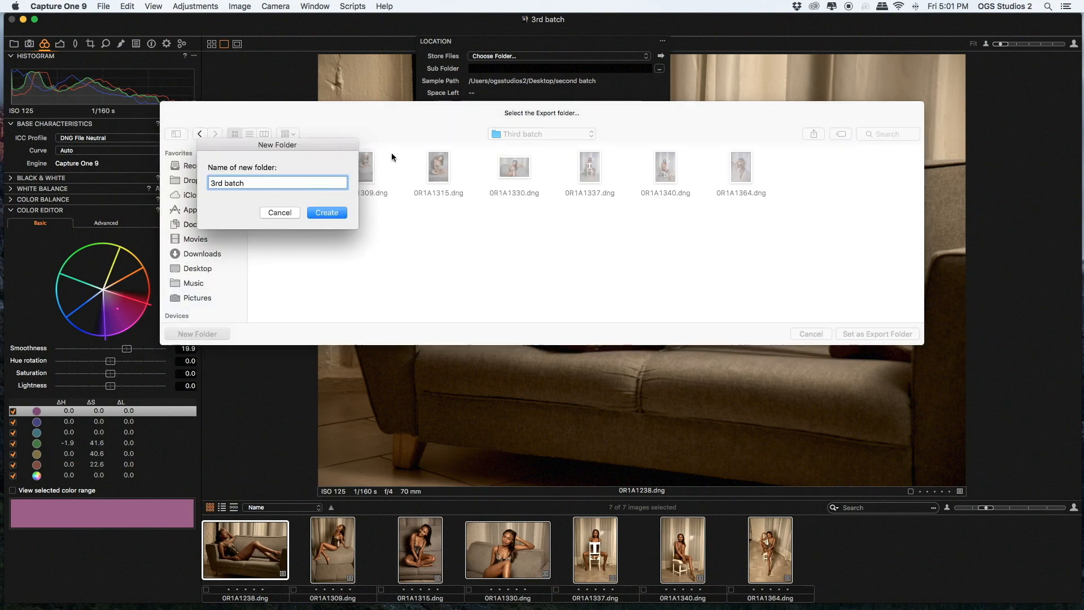
click(328, 213)
click(854, 332)
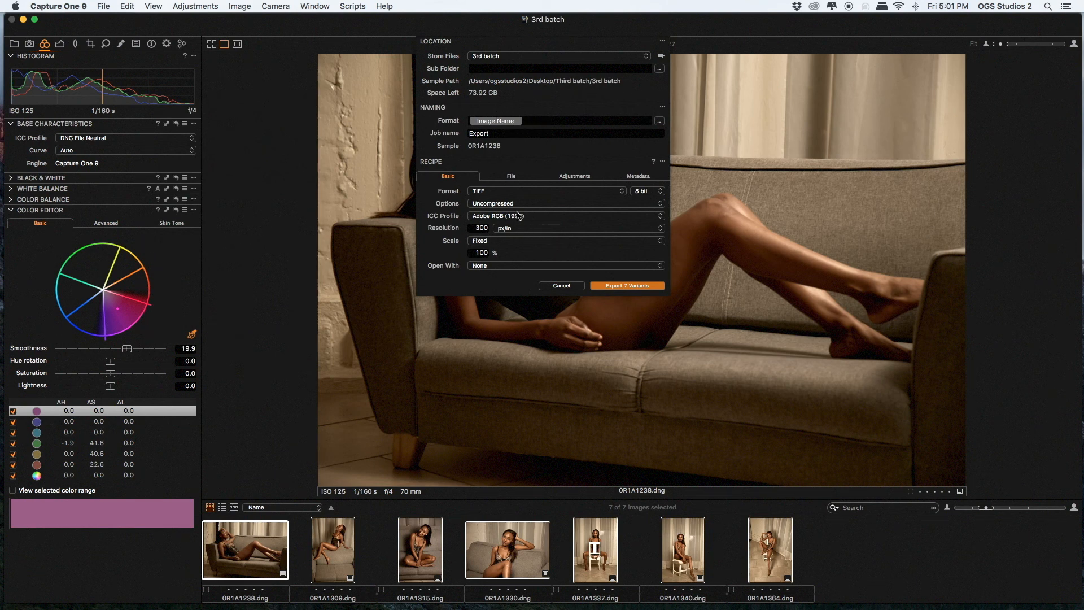
- Keep TIFF as the export format and export the seven variants
click(621, 191)
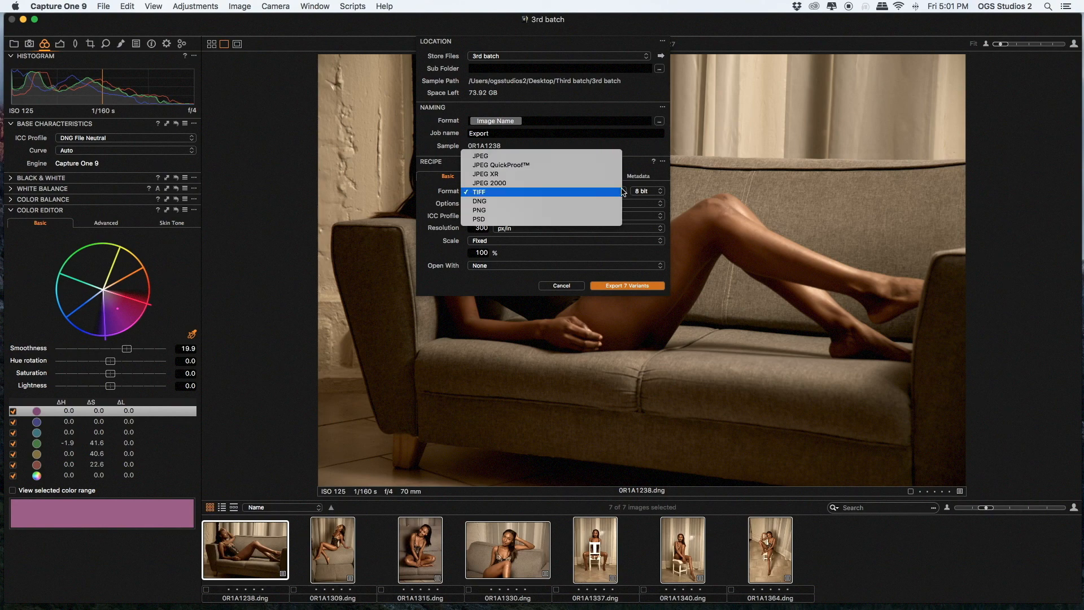
click(500, 192)
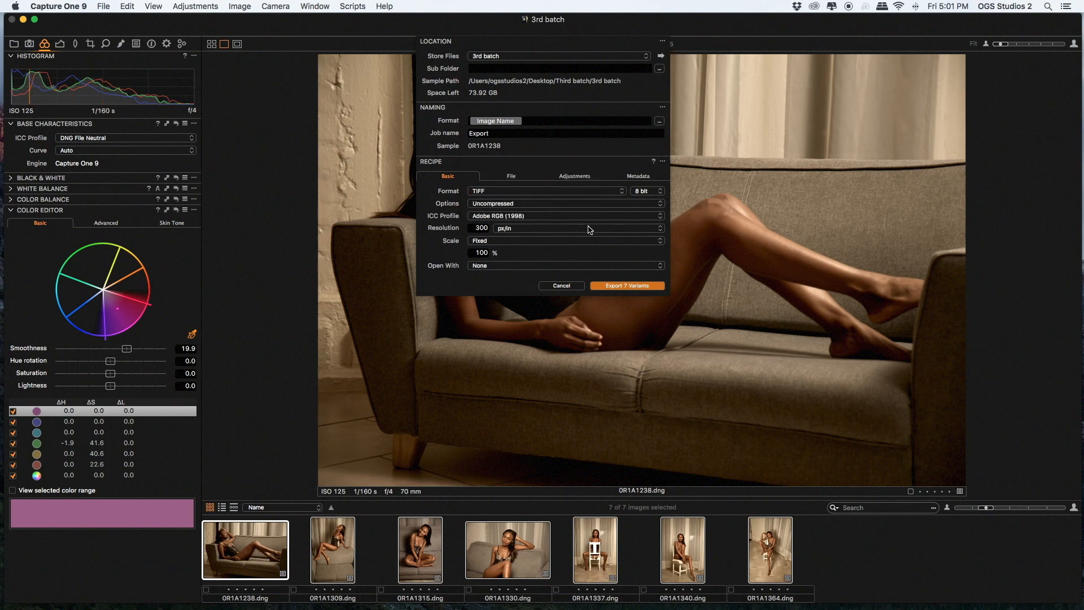
click(635, 285)
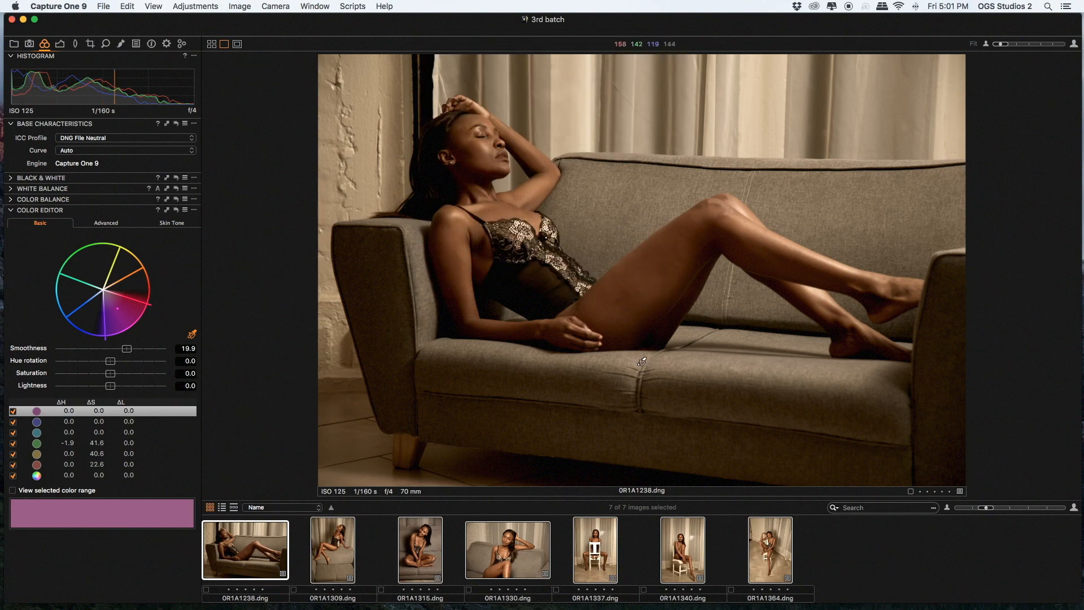